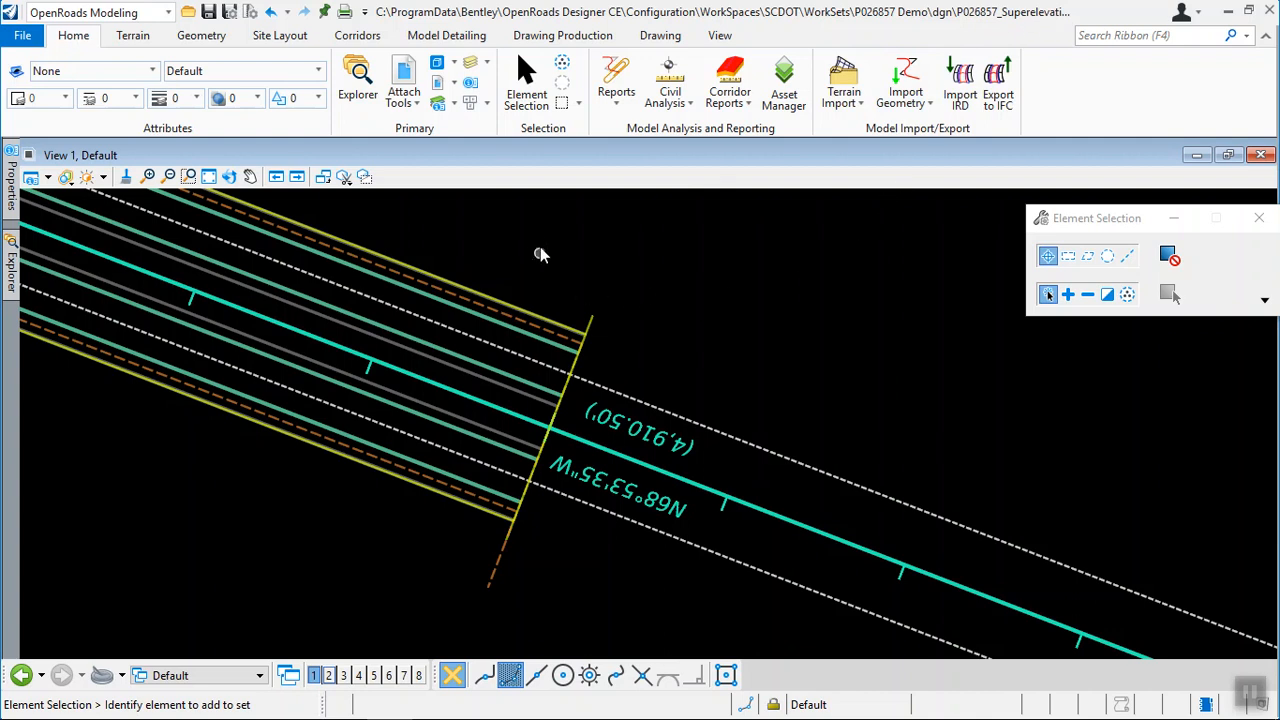
Check the attached reference files, and turn off the levels of the corridor's green, orange dashed and grey lines by element
click(405, 80)
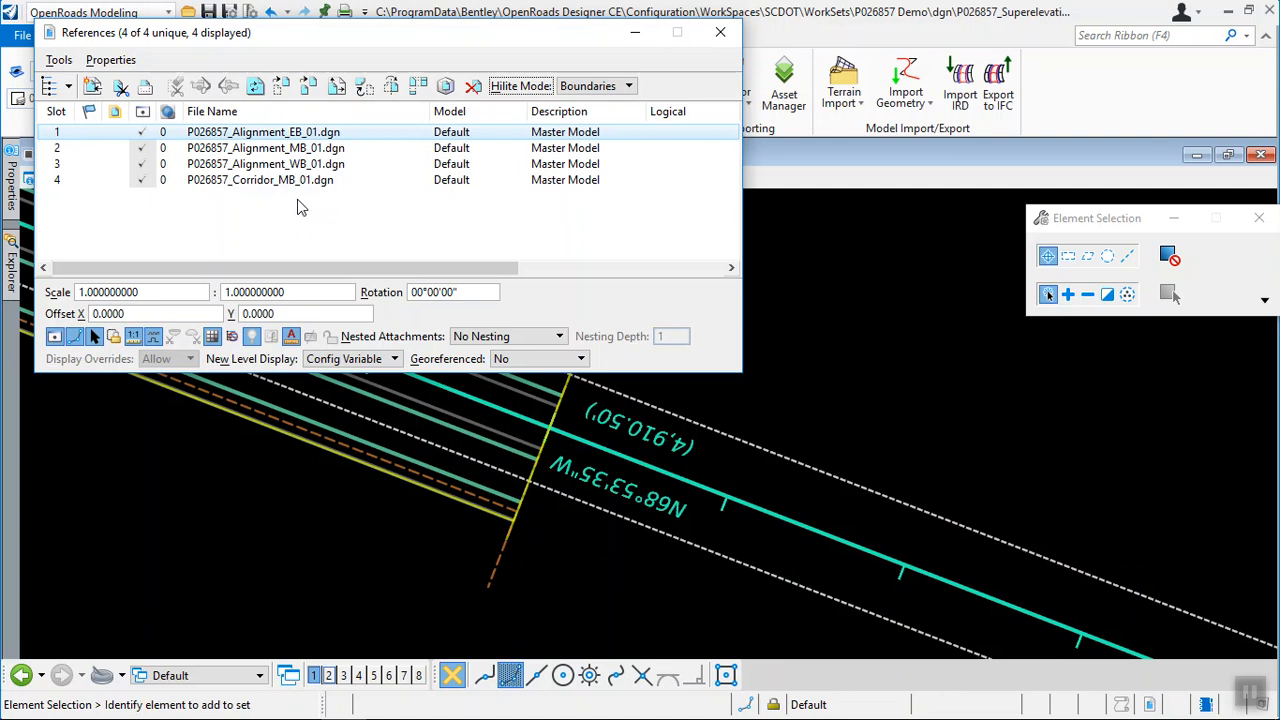
click(720, 32)
right_click(563, 275)
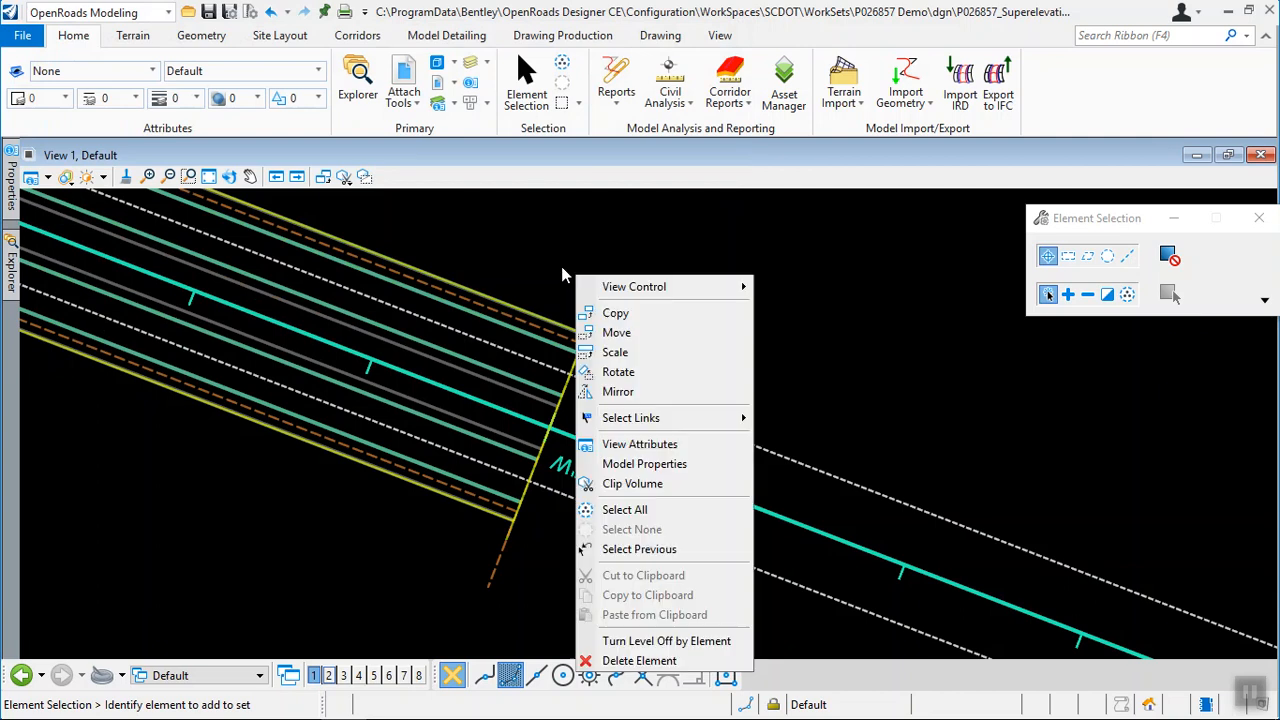
click(650, 641)
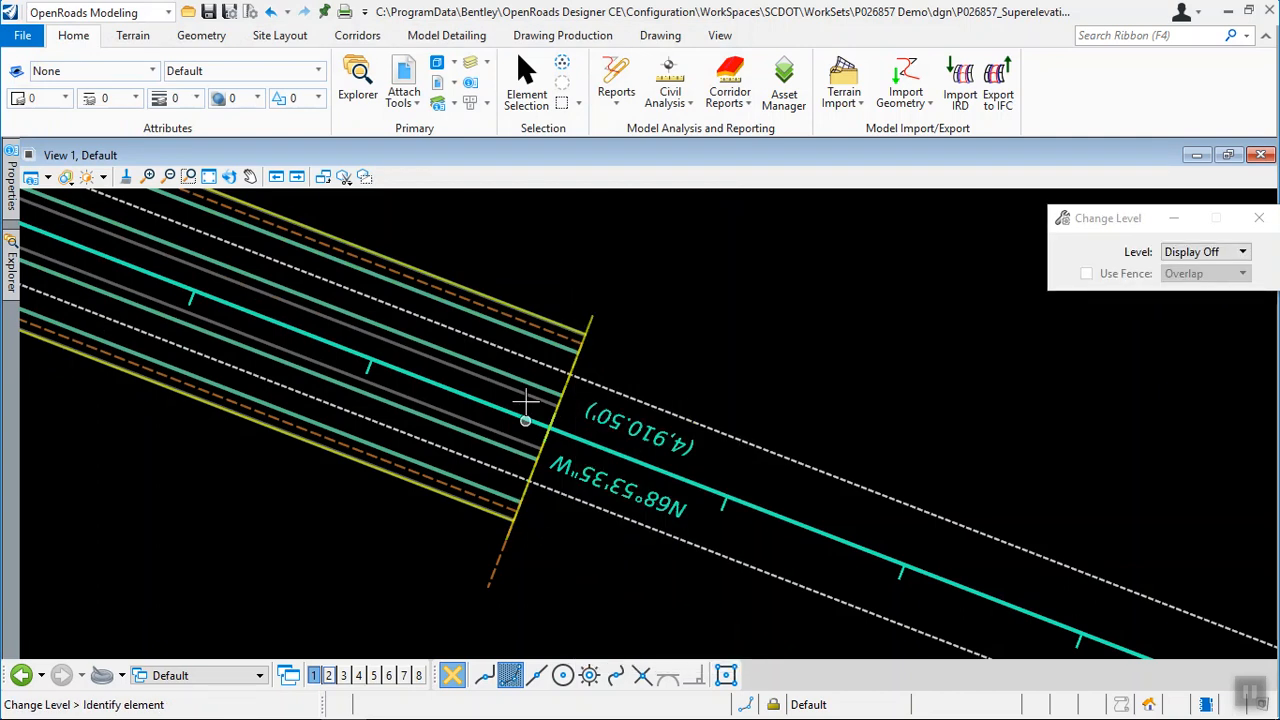
click(534, 325)
click(527, 333)
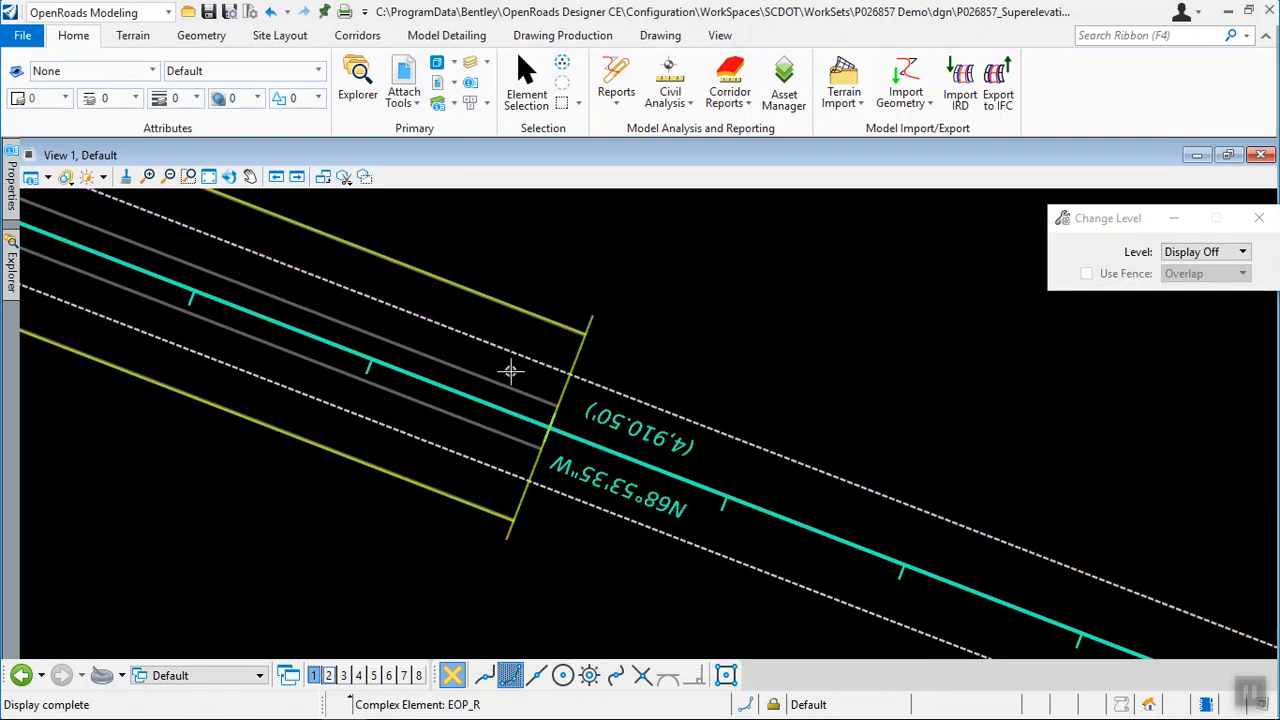
click(495, 392)
scroll(698, 533, down, 3)
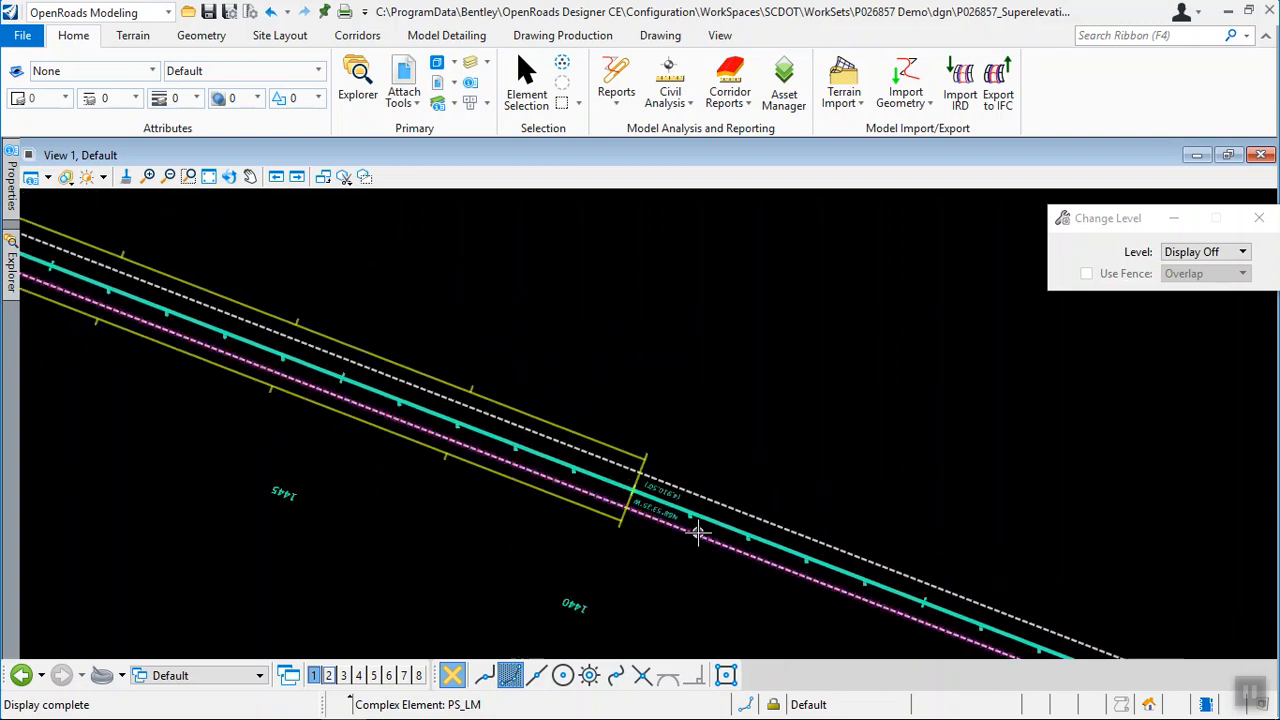
scroll(698, 533, up, 3)
right_click(657, 310)
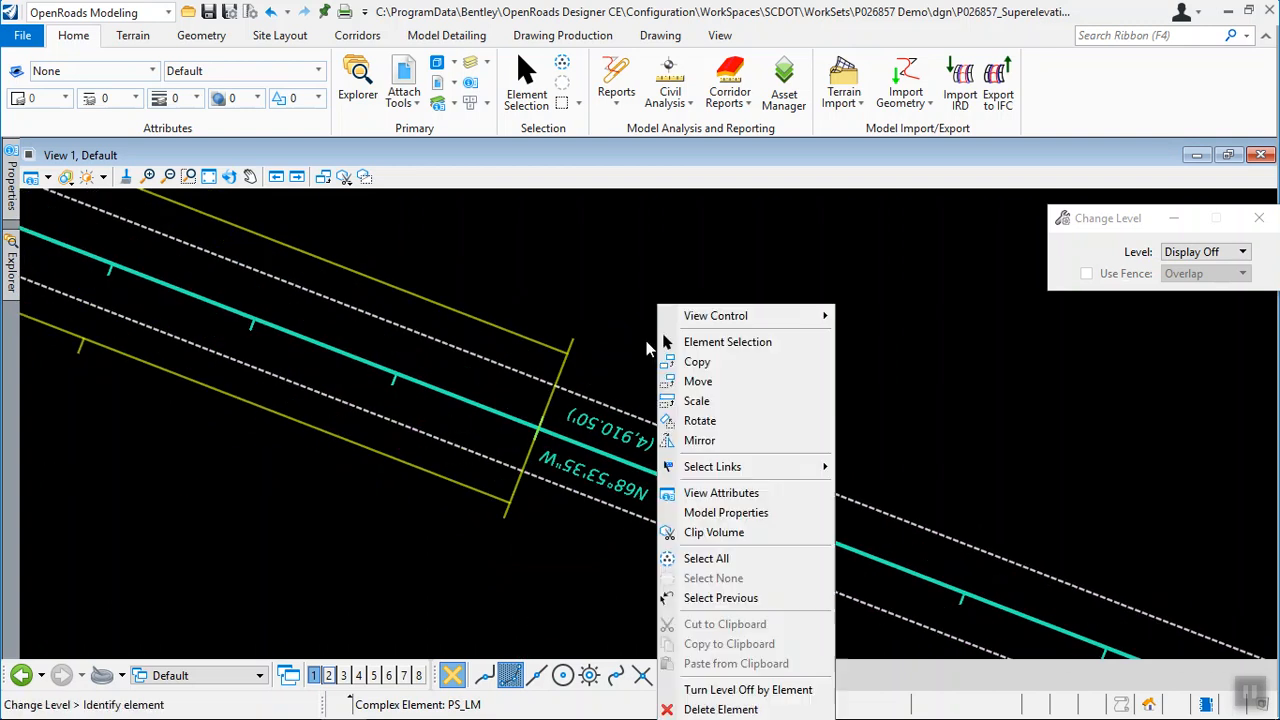
click(701, 344)
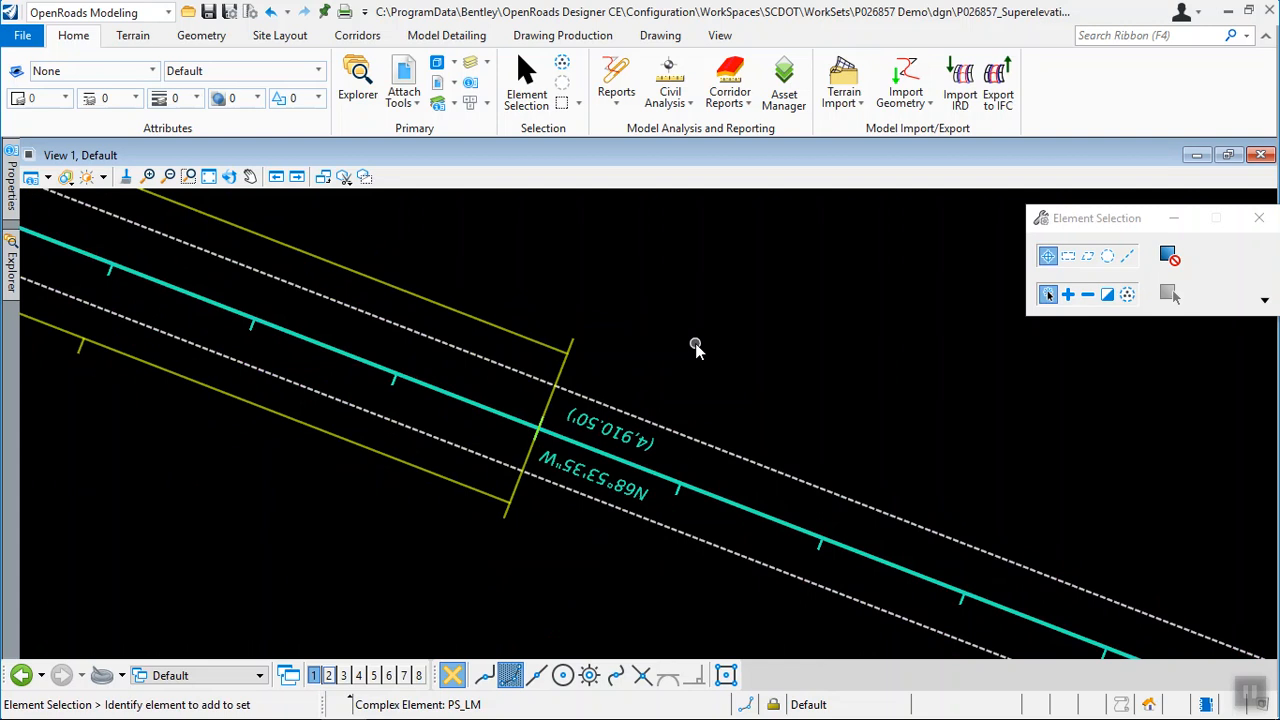
Turn on the centerline levels of the P026857_Alignment_EB_01.dgn and P026857_Alignment_WB_01.dgn references in View 1
click(470, 62)
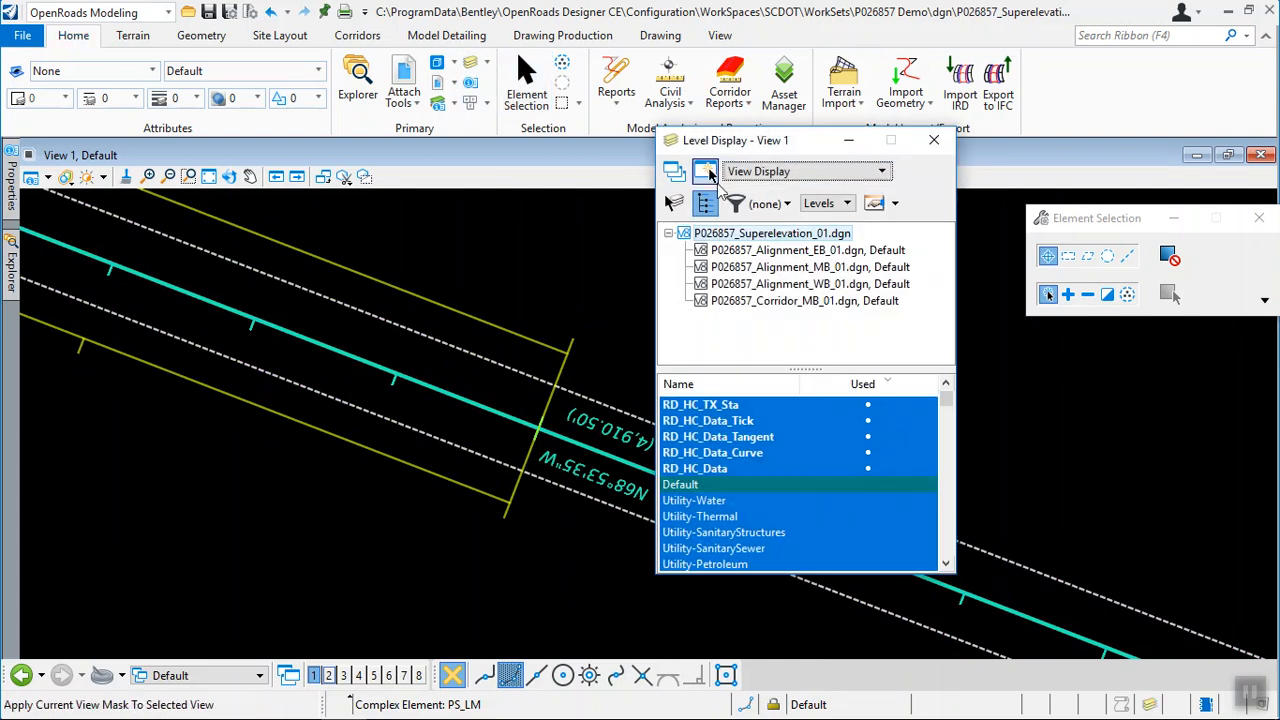
click(806, 252)
click(788, 421)
click(800, 268)
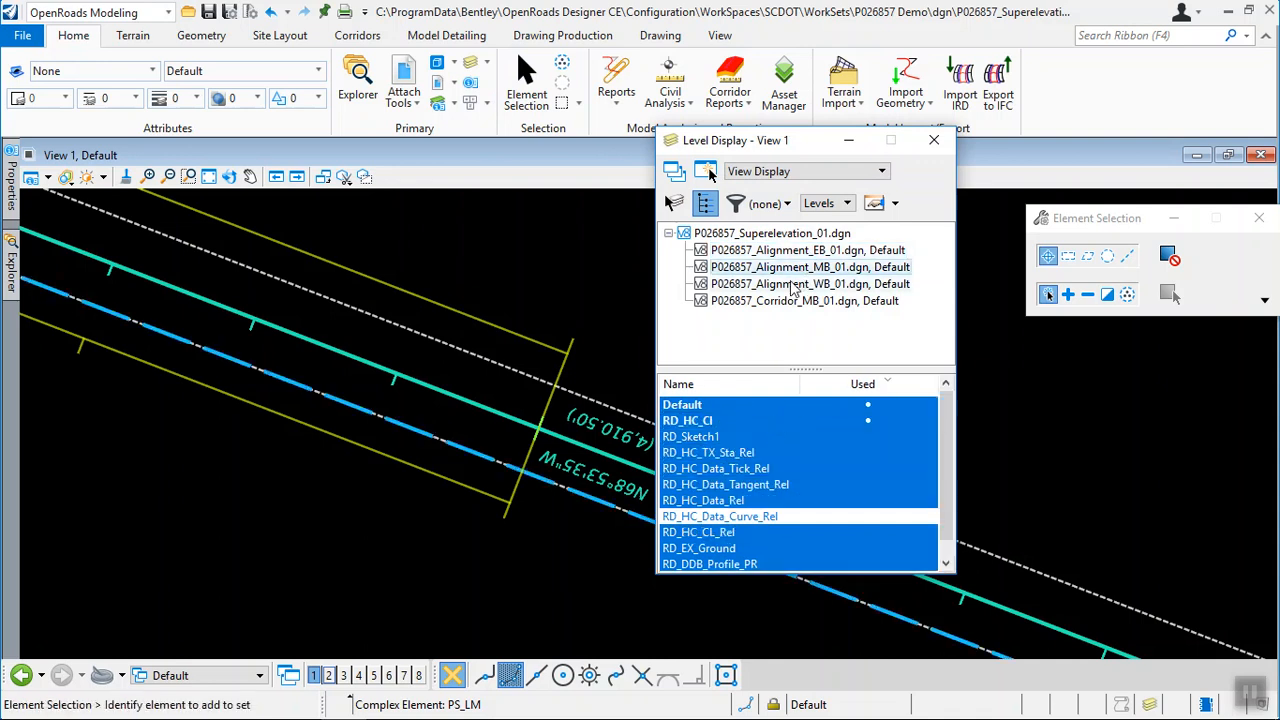
click(793, 285)
click(786, 421)
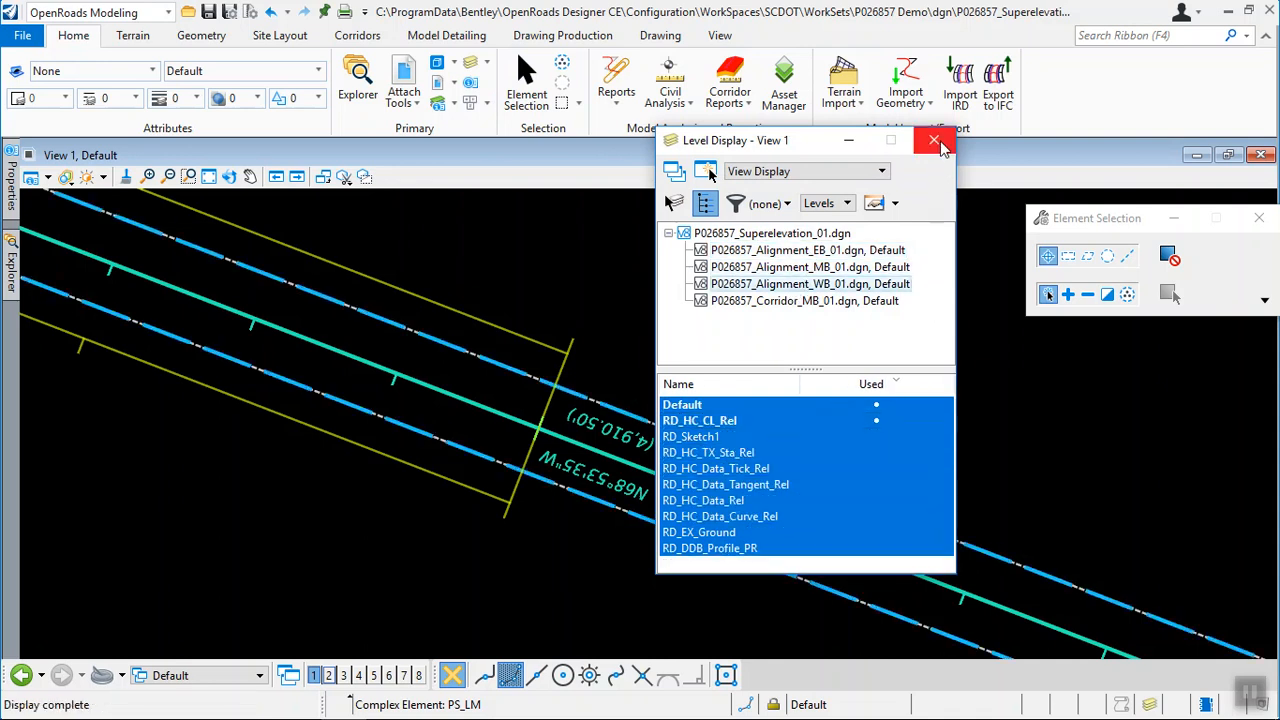
click(936, 142)
Start Create Superelevation Sections with the name 01 and choose the middle (MB) alignment between the two blue centerlines
scroll(663, 343, down, 2)
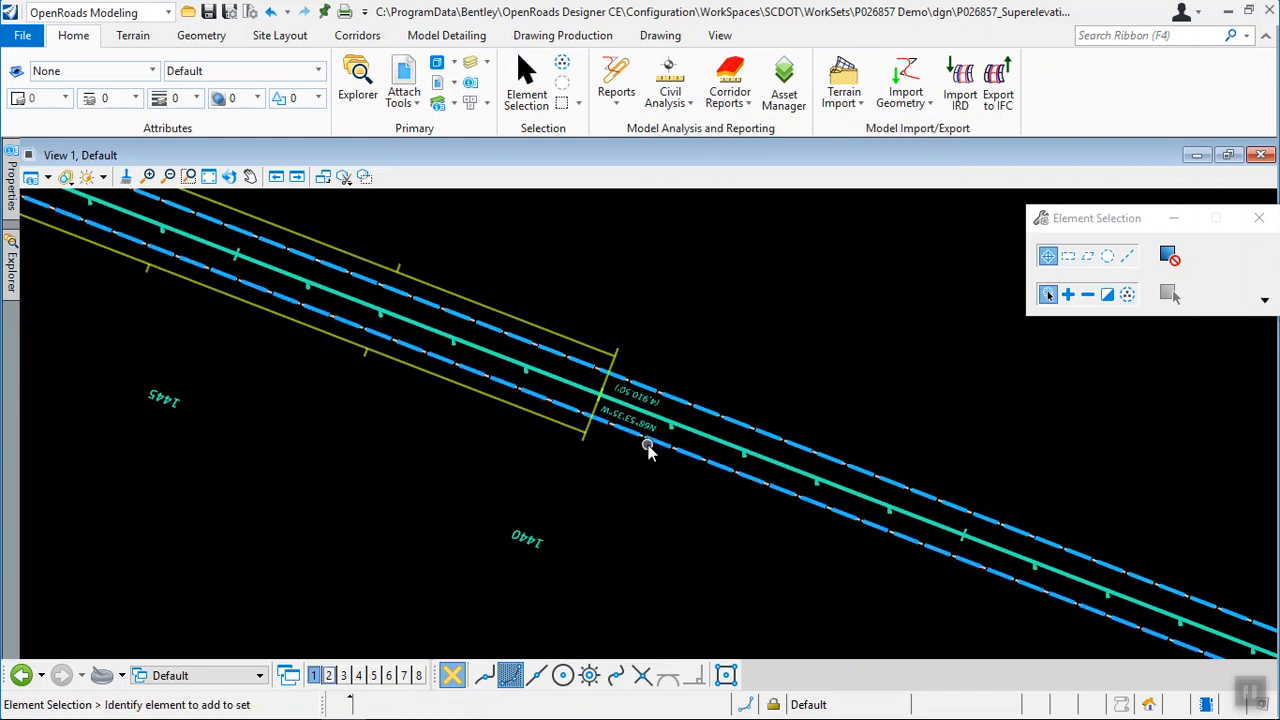
scroll(666, 350, up, 2)
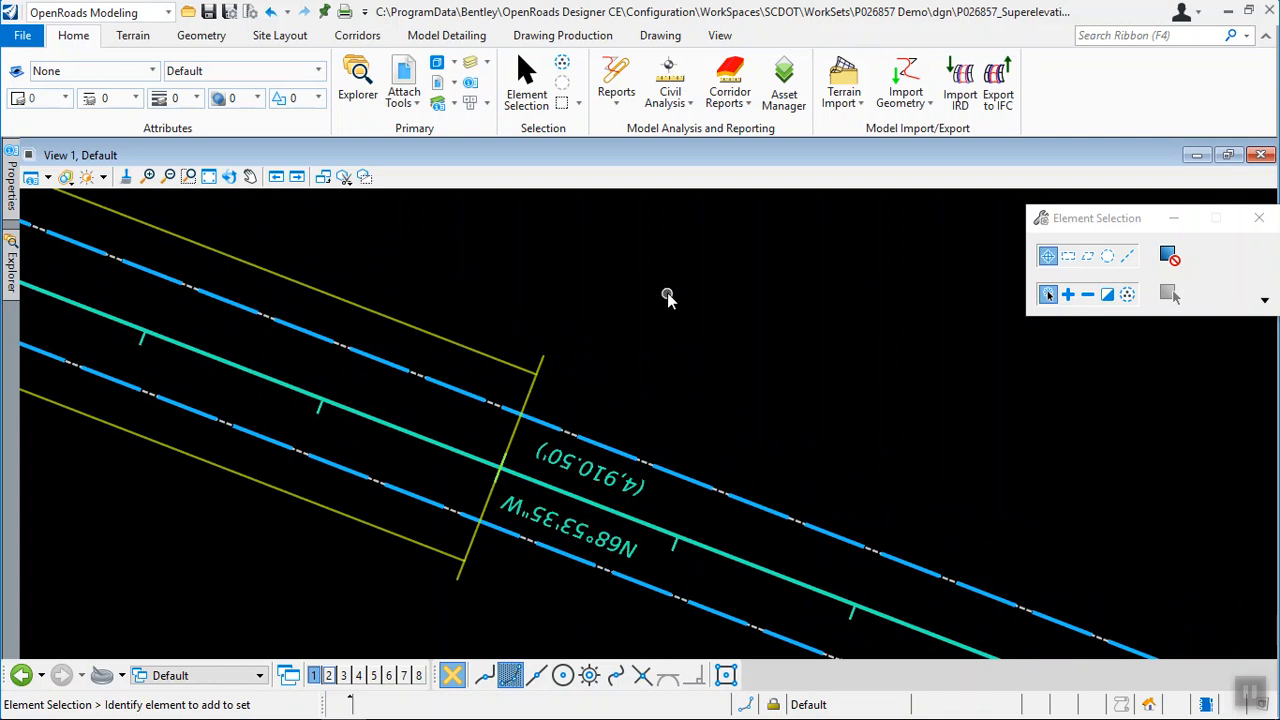
scroll(660, 280, down, 1)
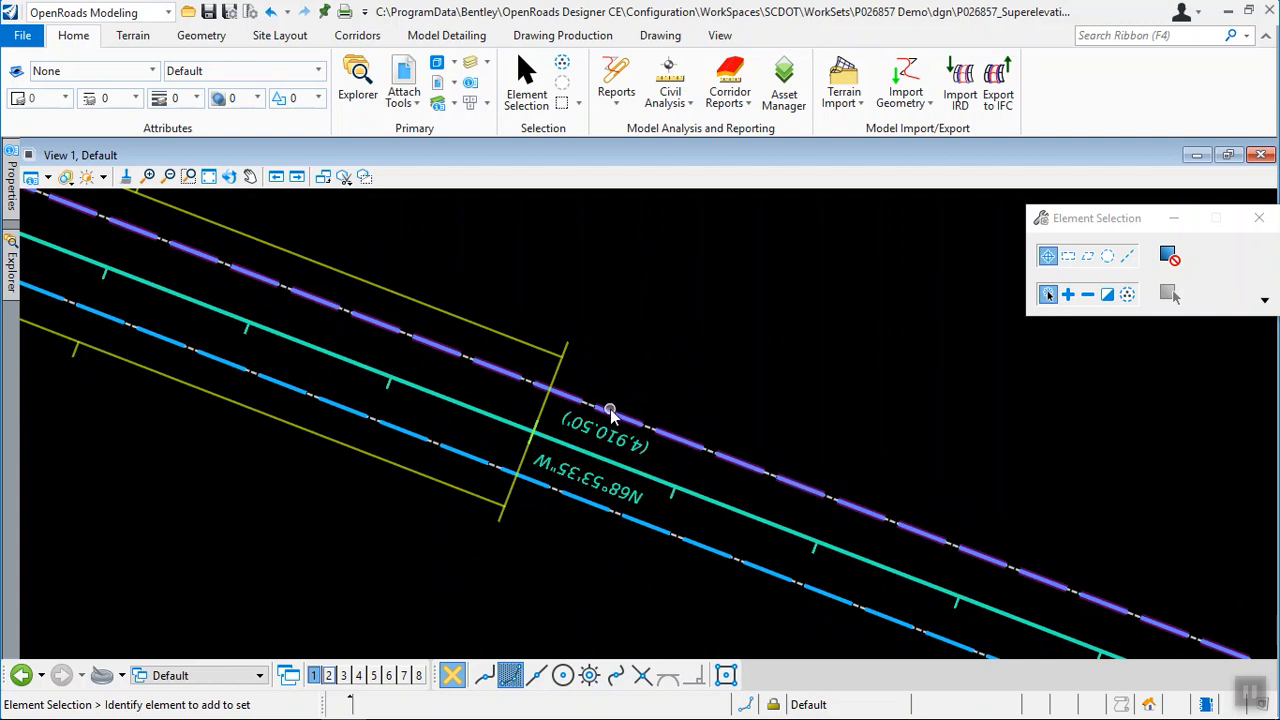
mouse_move(609, 412)
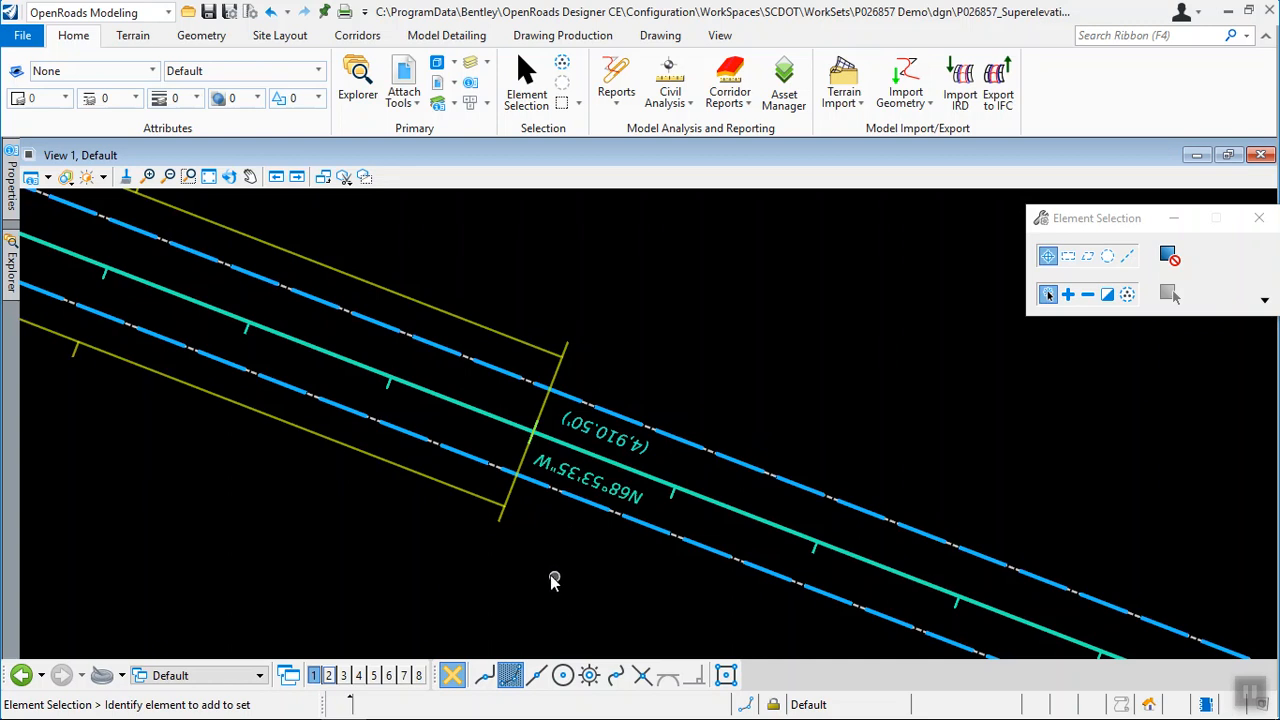
click(366, 40)
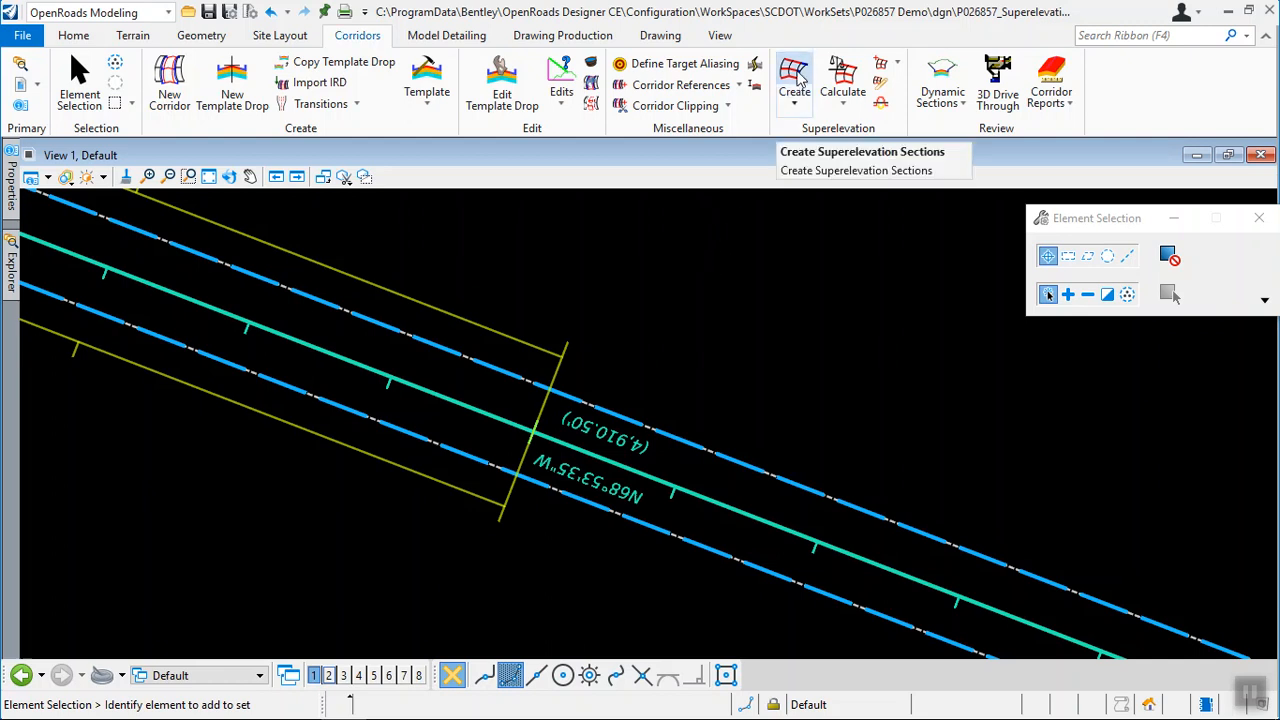
click(797, 78)
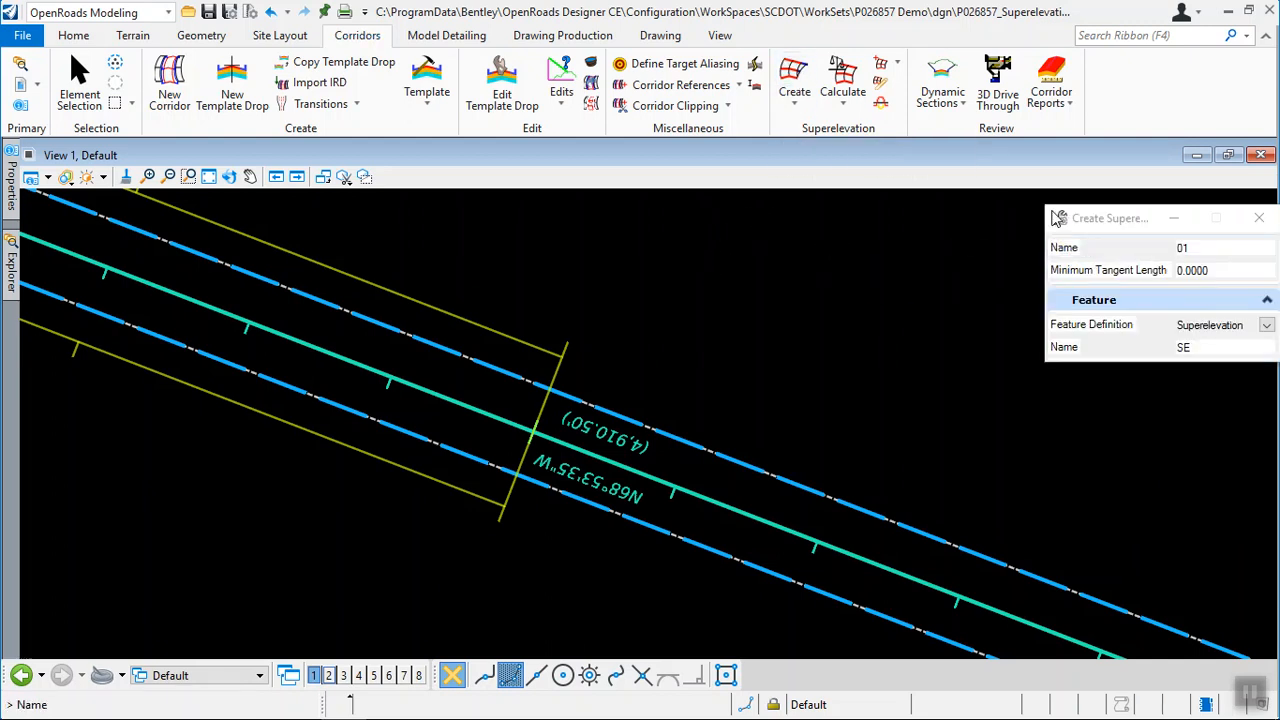
drag(1110, 226, 941, 230)
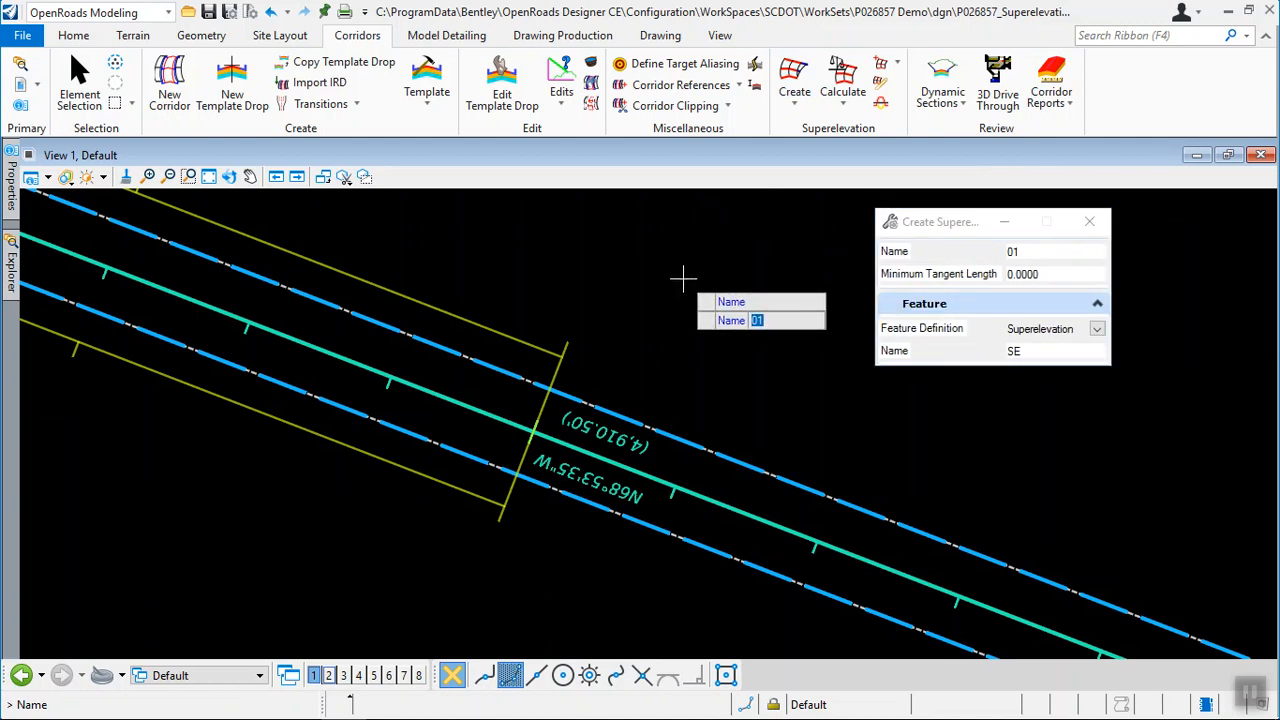
click(683, 279)
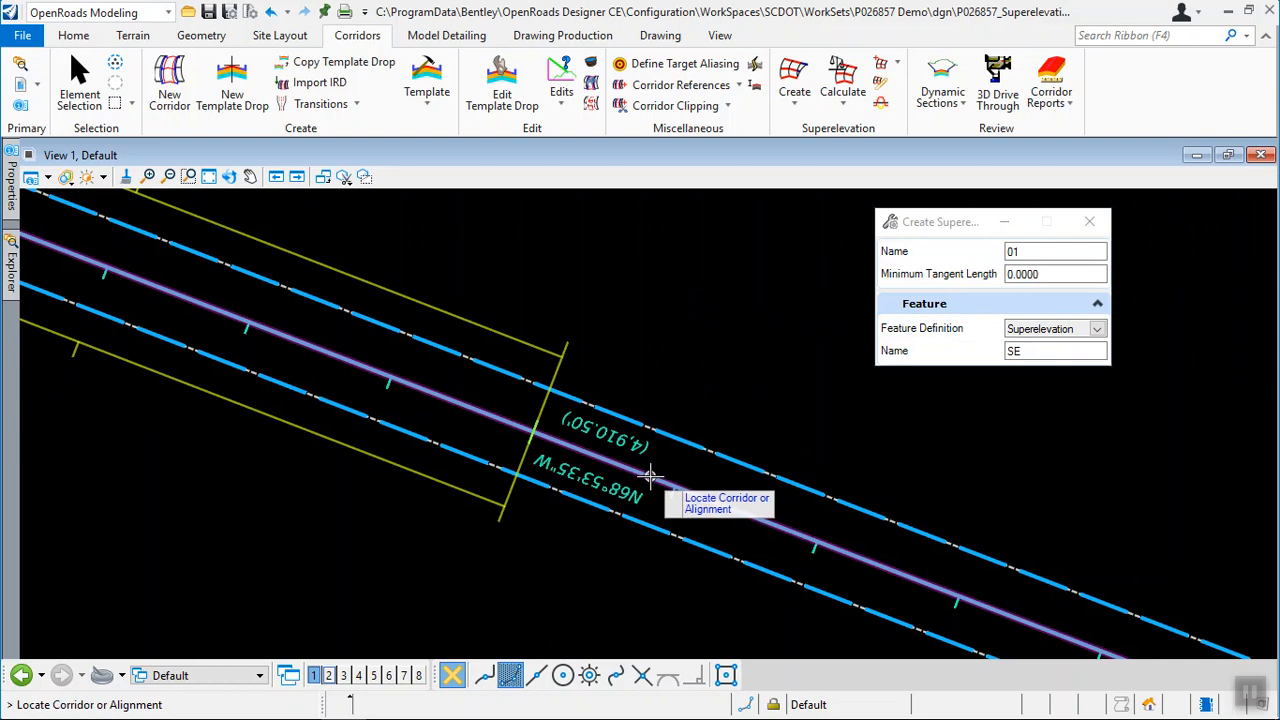
click(650, 478)
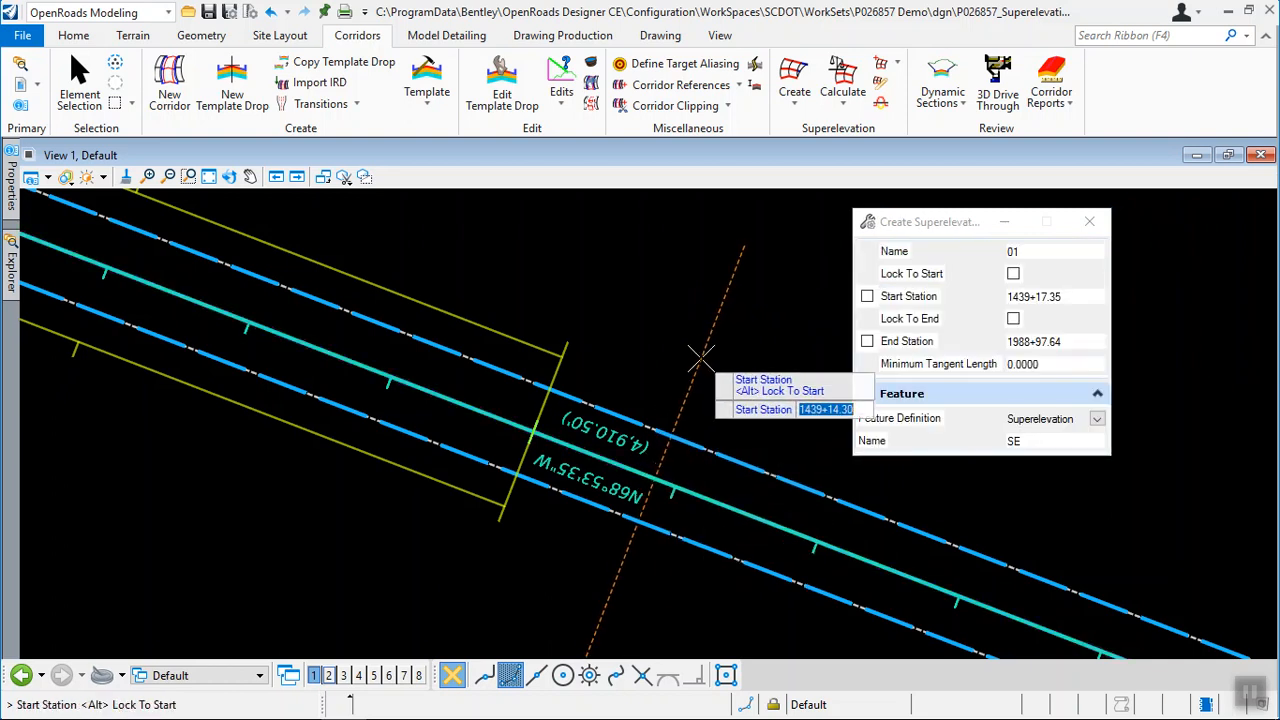
Create the superelevation sections from station 1439+00.00 to 1556+00.00 with a minimum tangent length of 0.0000
text(14390)
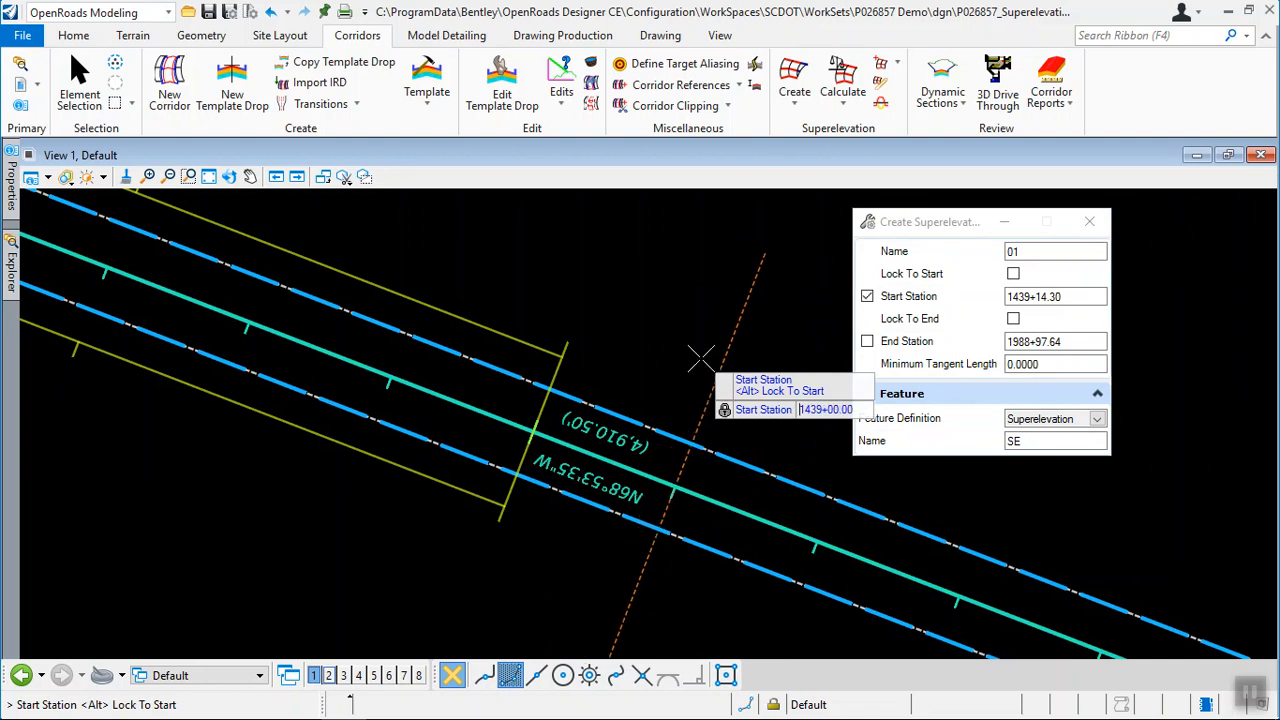
key(Return)
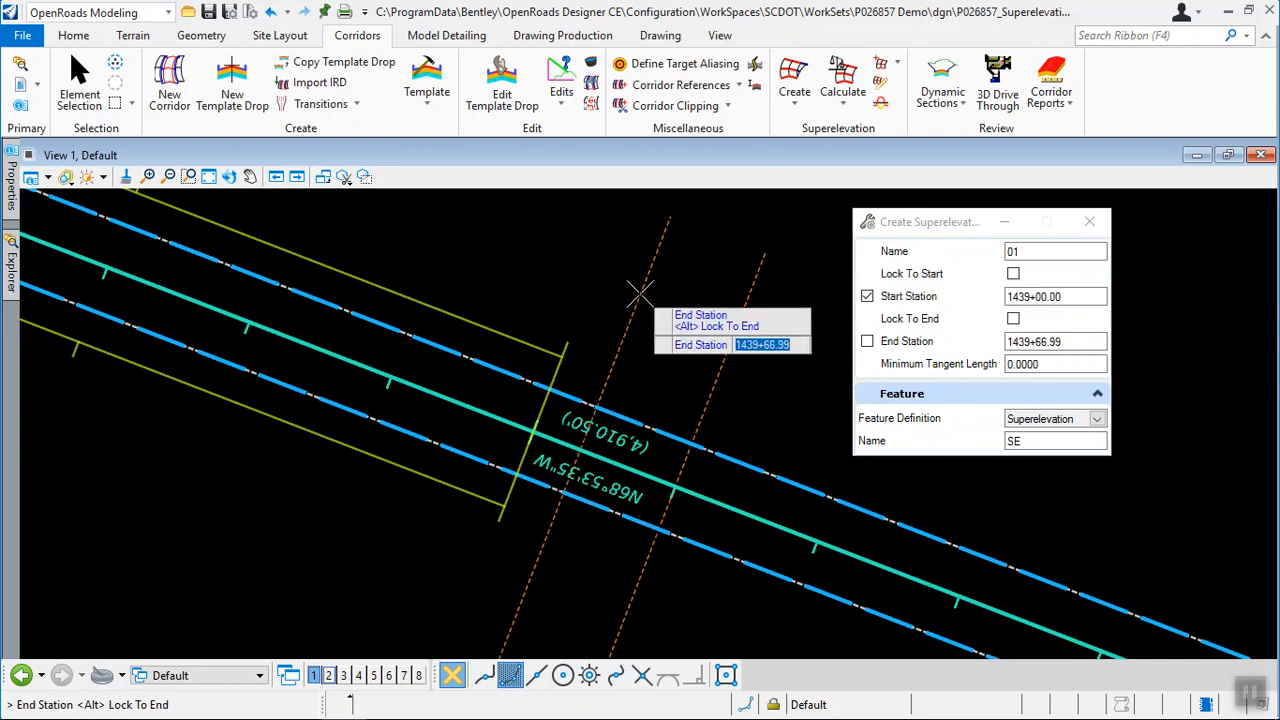
text(15560)
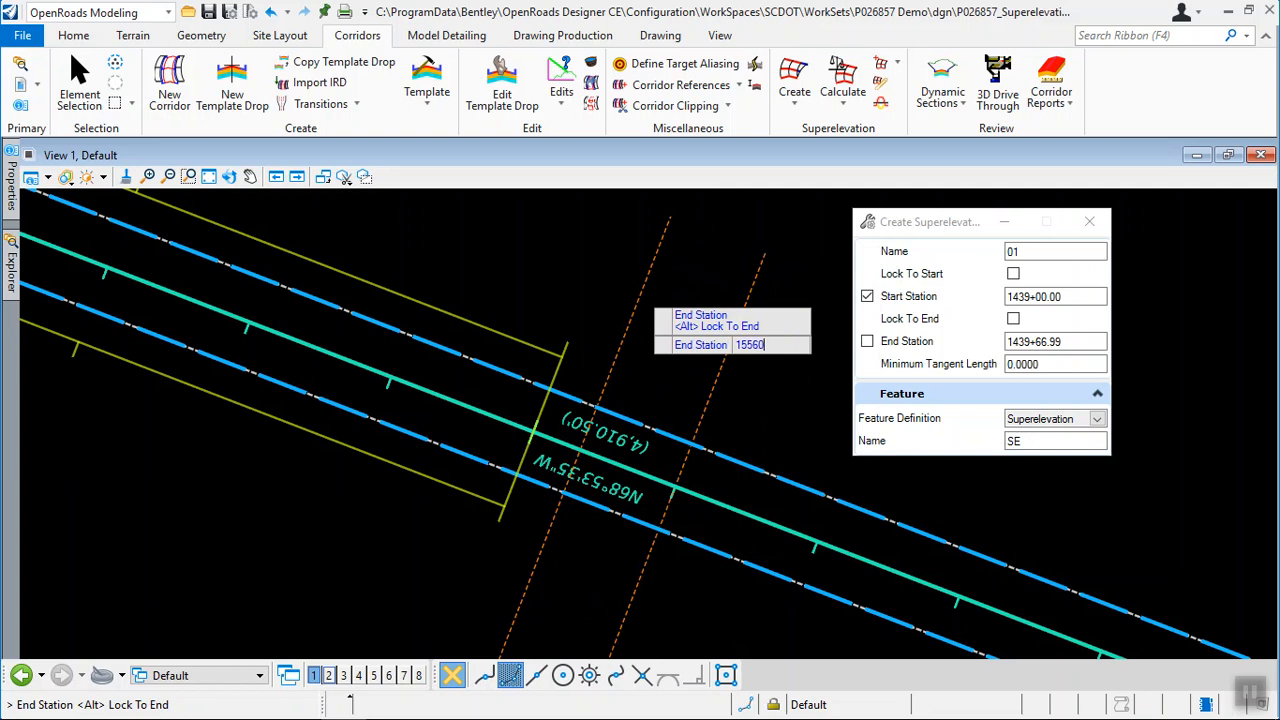
text(56+00)
key(Return)
scroll(768, 530, down, 3)
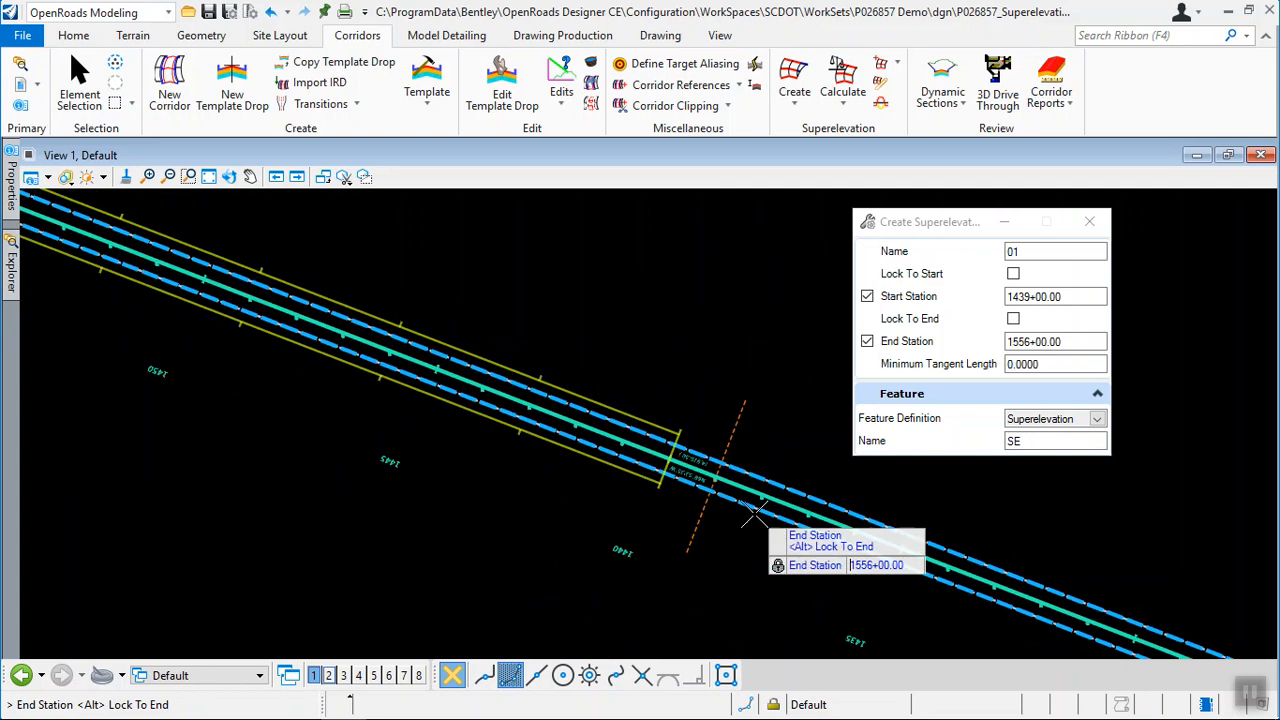
scroll(768, 530, down, 4)
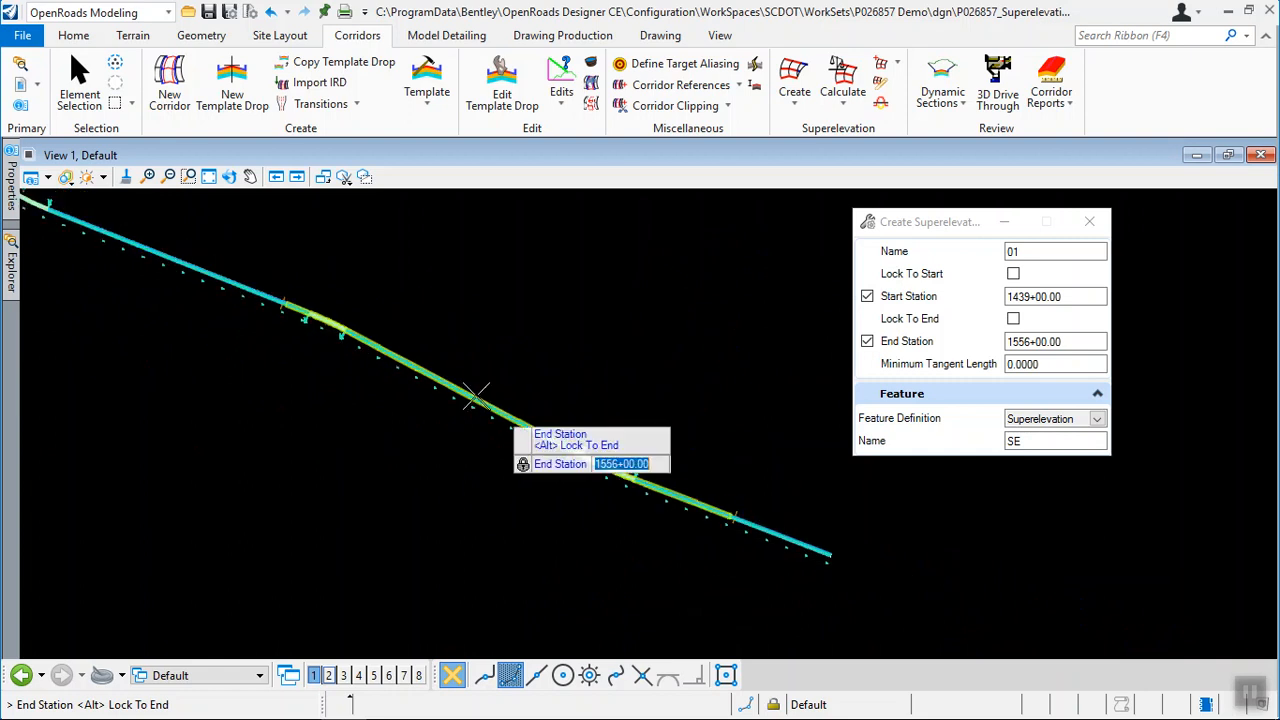
scroll(285, 305, up, 4)
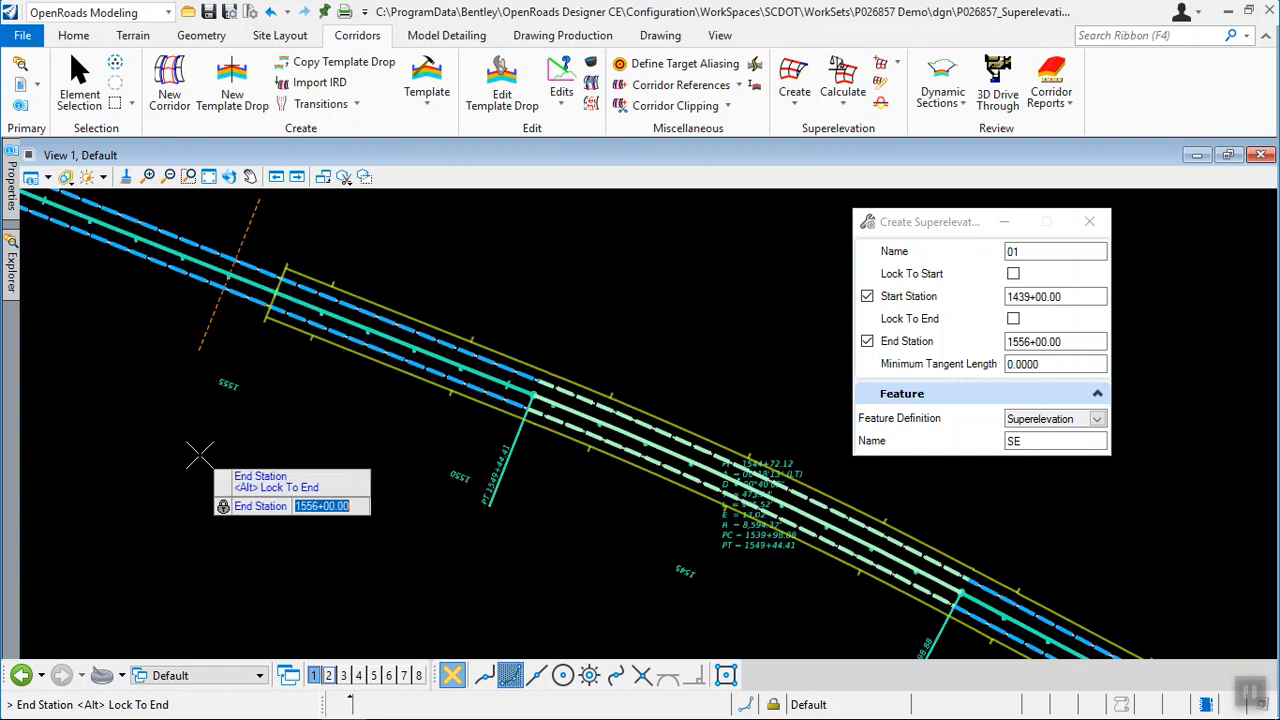
click(199, 455)
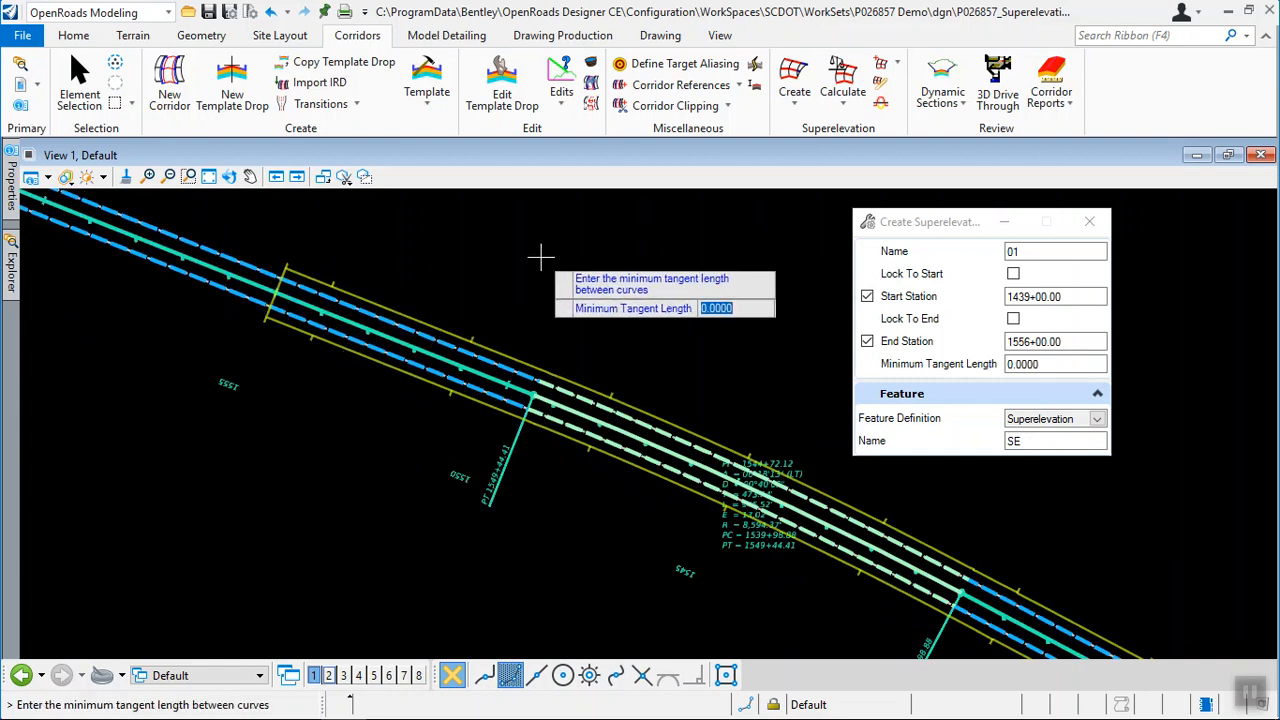
click(538, 259)
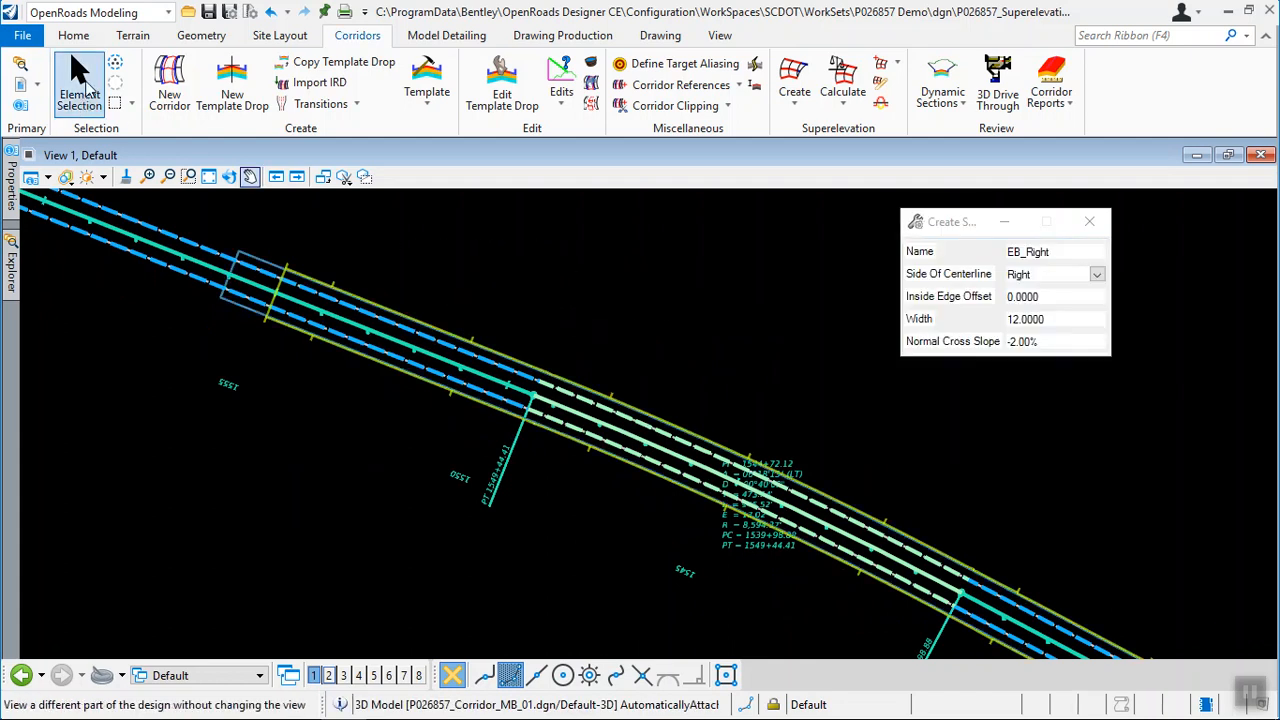
Leave the lane creation command and examine where the new superelevation sections meet and where the first one begins
scroll(365, 225, down, 3)
scroll(821, 521, up, 2)
scroll(614, 380, up, 5)
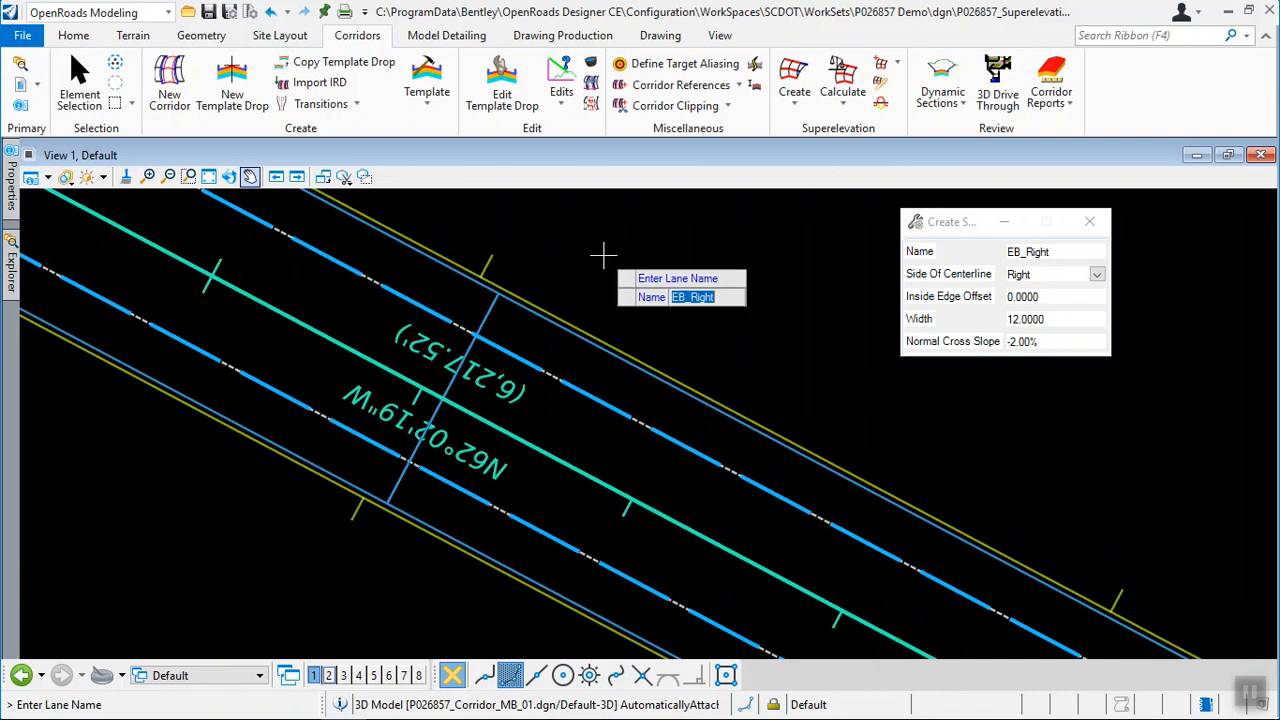
key(Escape)
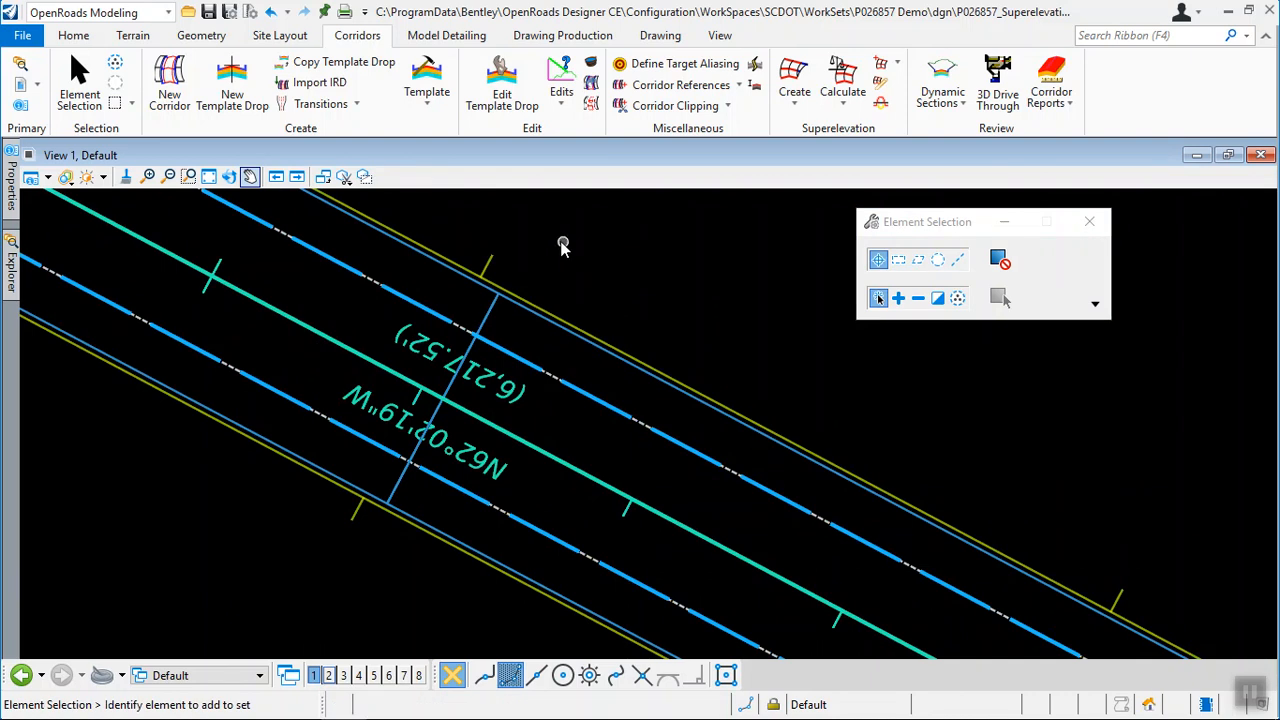
scroll(491, 271, up, 2)
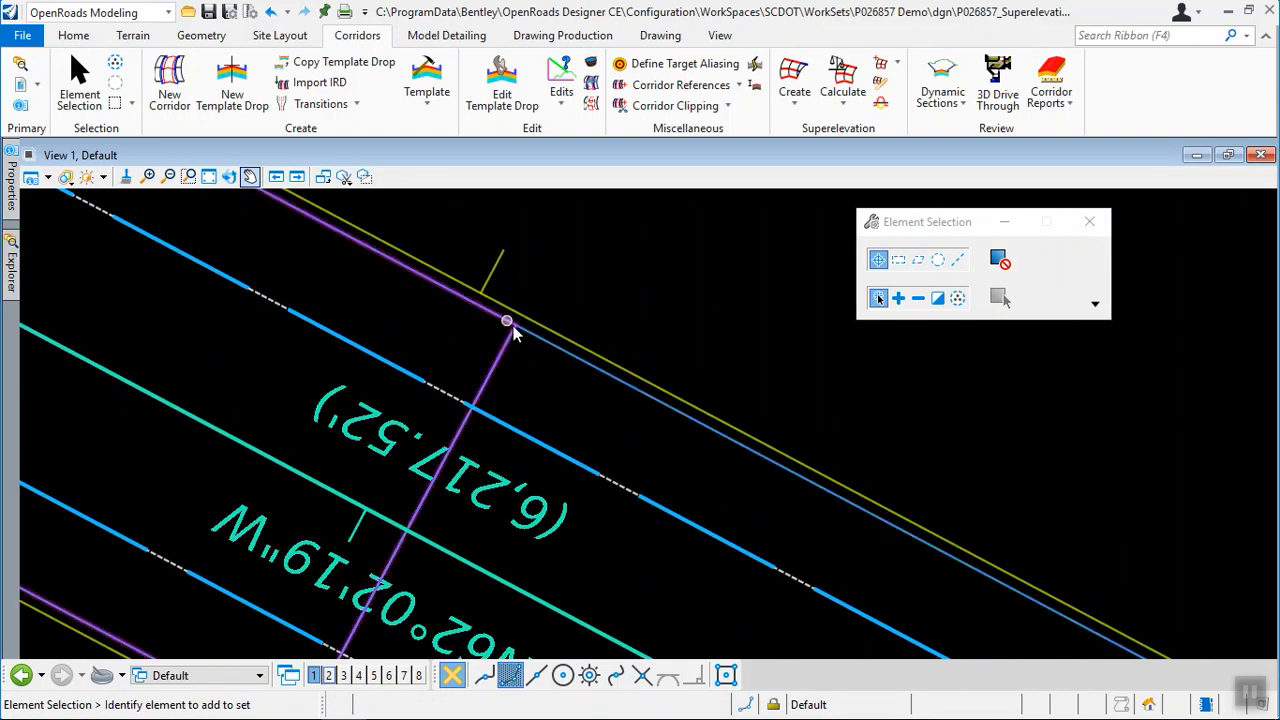
click(491, 318)
scroll(487, 320, down, 6)
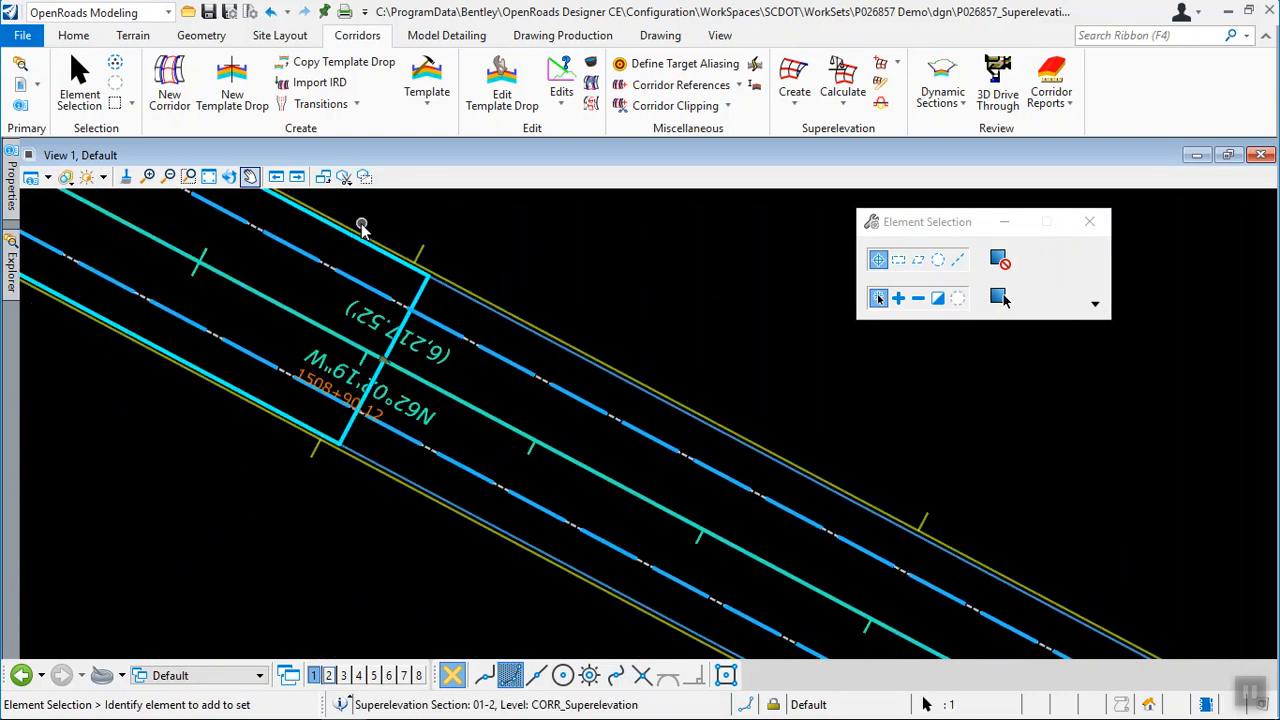
middle_drag(1066, 517, 752, 385)
scroll(845, 490, up, 3)
scroll(840, 488, up, 4)
click(803, 382)
scroll(649, 379, up, 4)
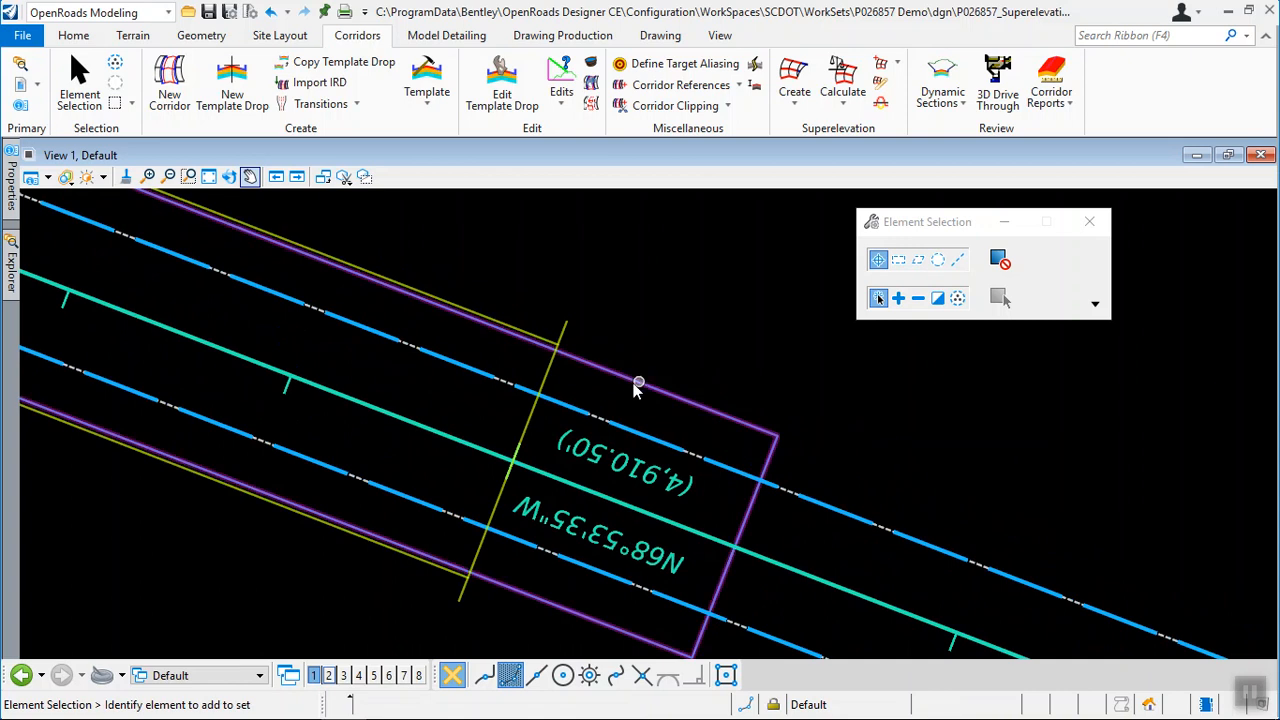
Create superelevation lanes by road template on the section starting at station 1439+00, using the IN_Pavement template from P026857_RPG3\P_Templates
click(648, 382)
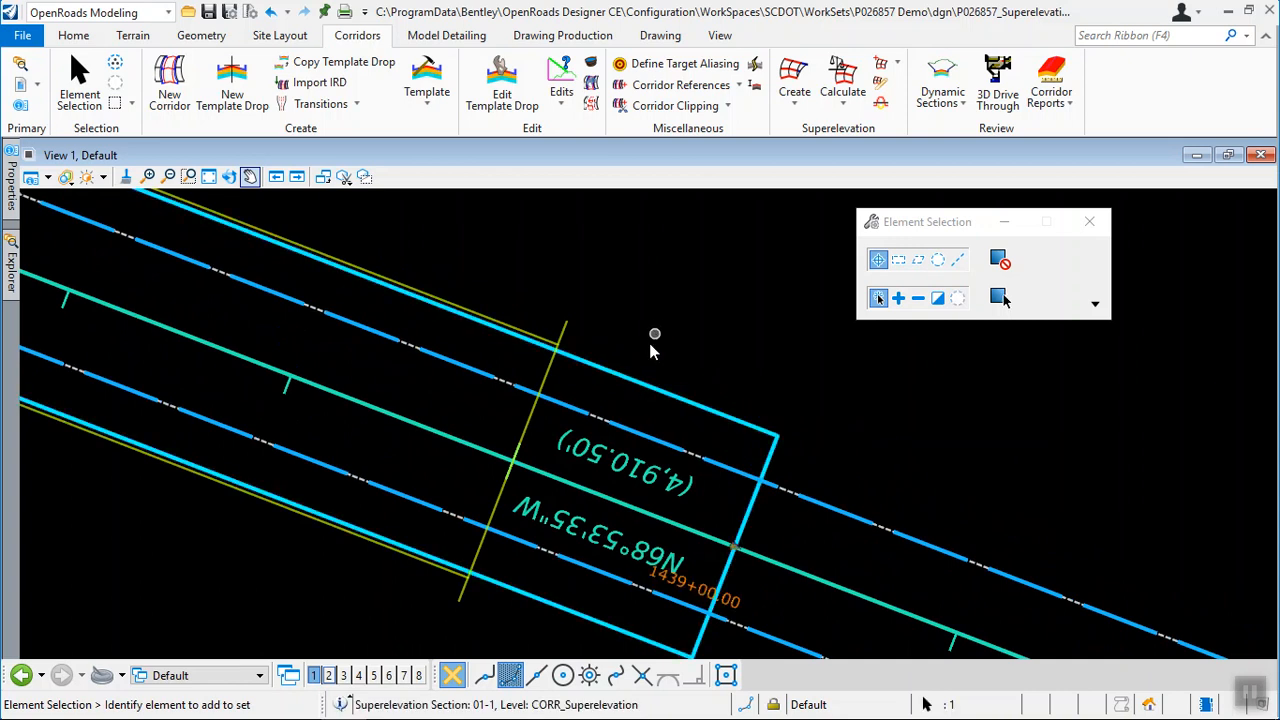
mouse_move(628, 383)
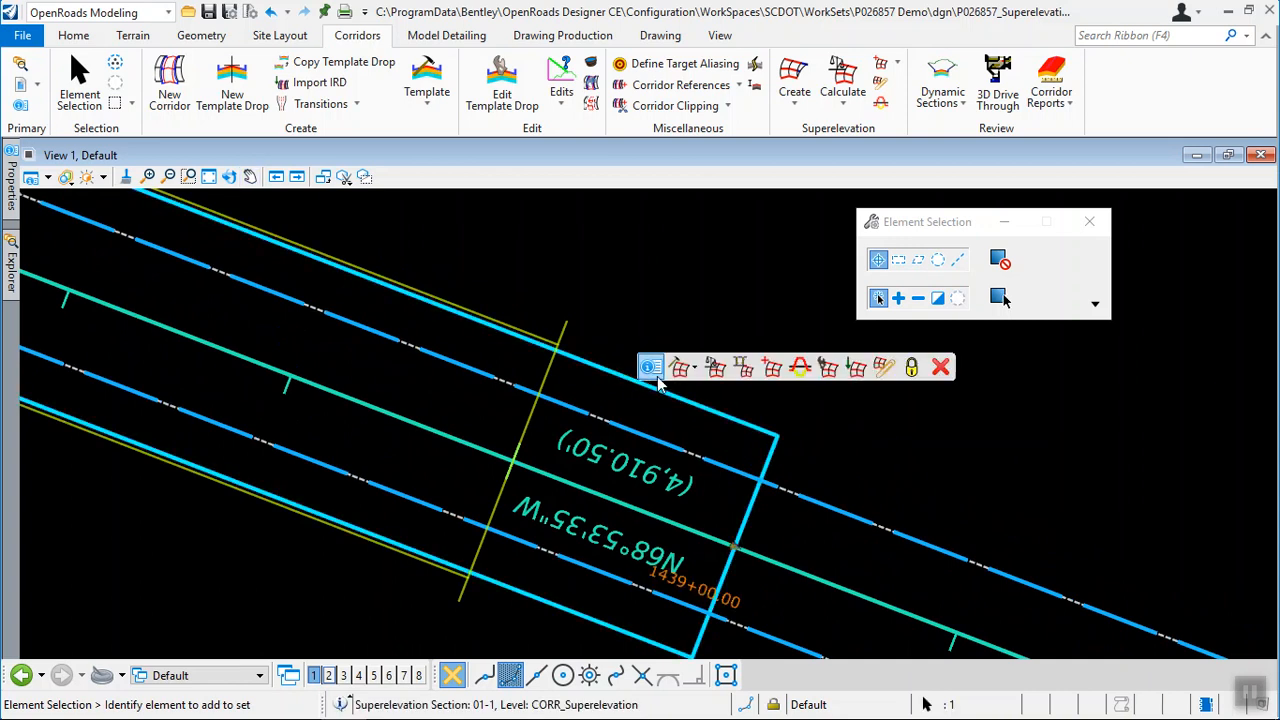
mouse_move(692, 372)
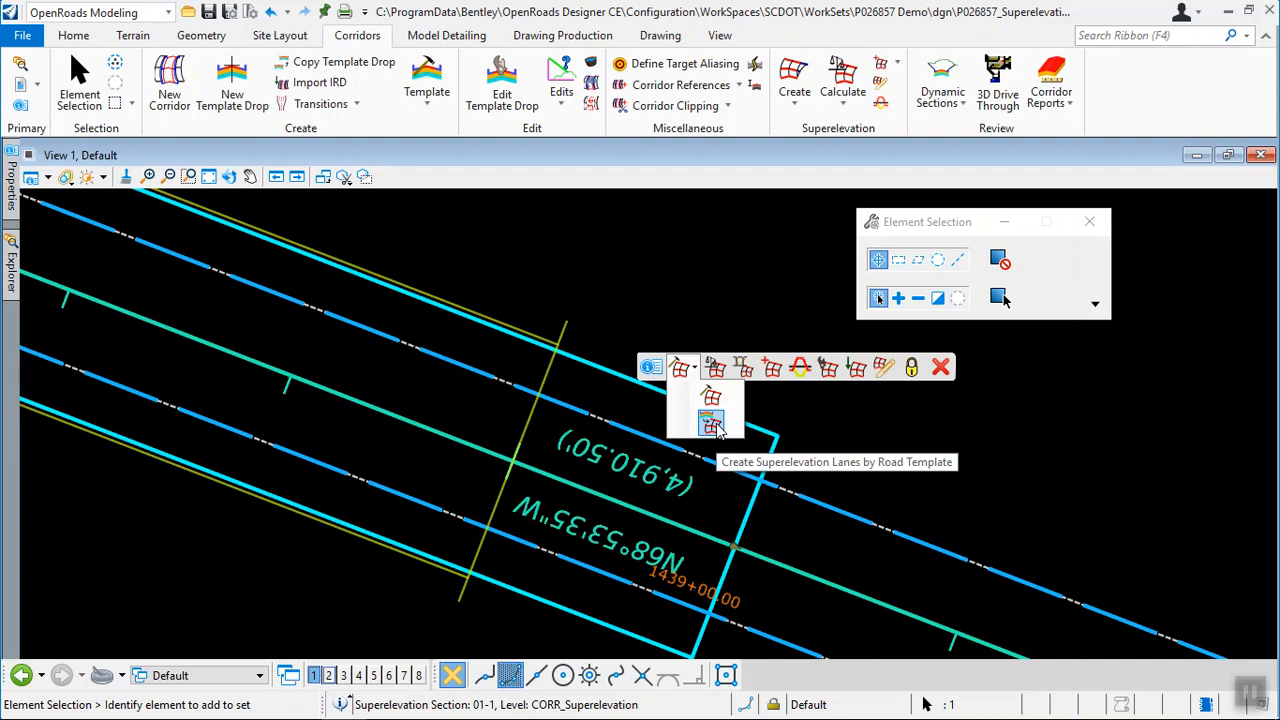
click(711, 425)
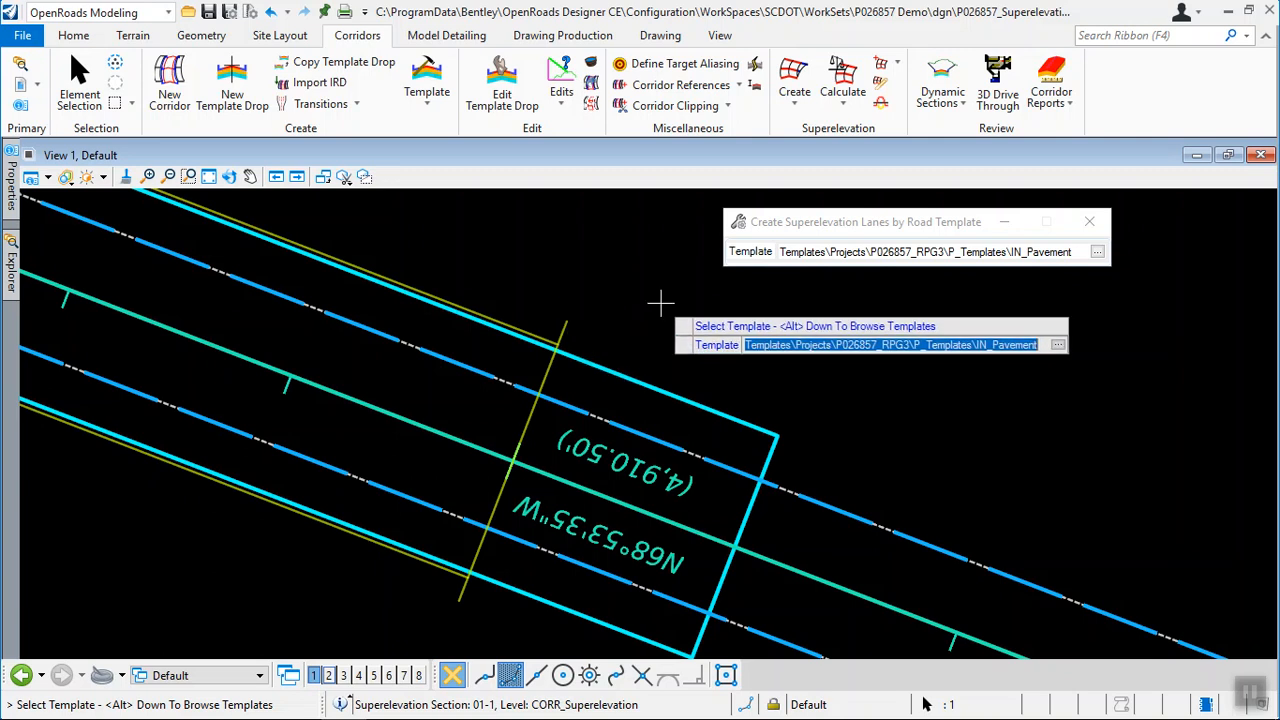
click(660, 302)
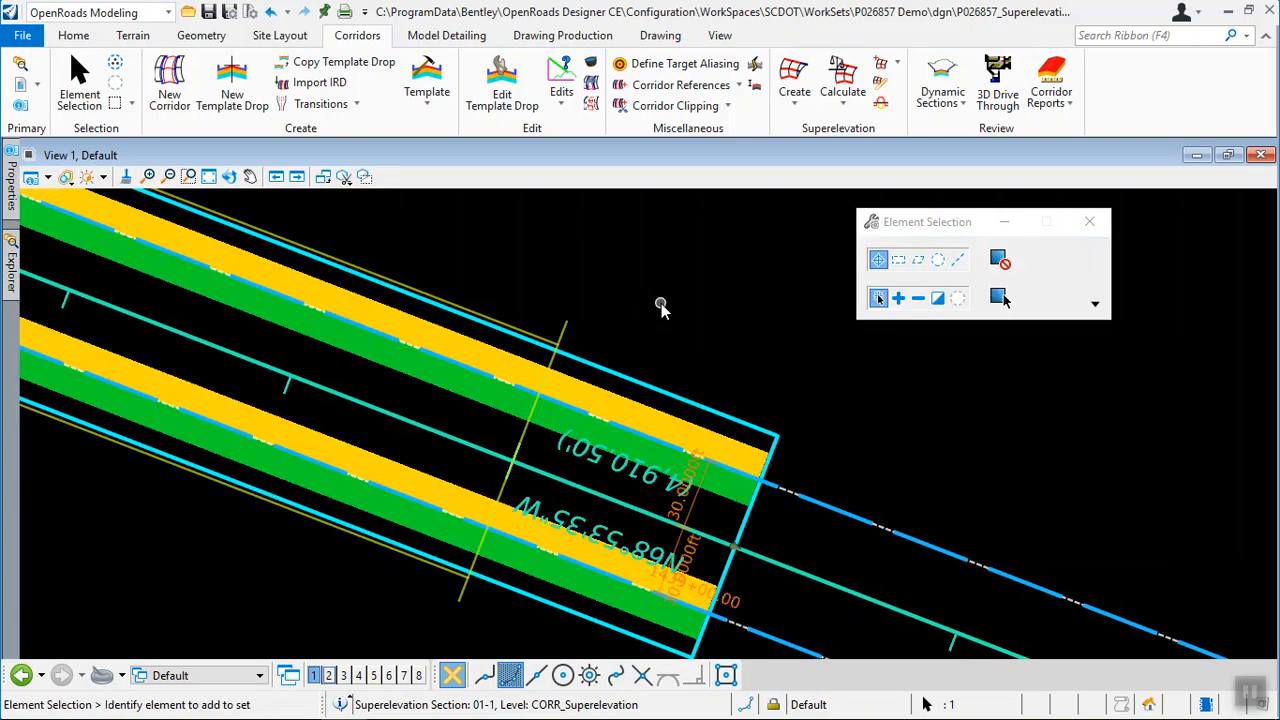
Create superelevation lanes by road template on section 01-2, the second section along the median alignment, using the IN_Pavement template
scroll(880, 490, down, 2)
middle_drag(680, 379, 1040, 552)
scroll(966, 509, down, 8)
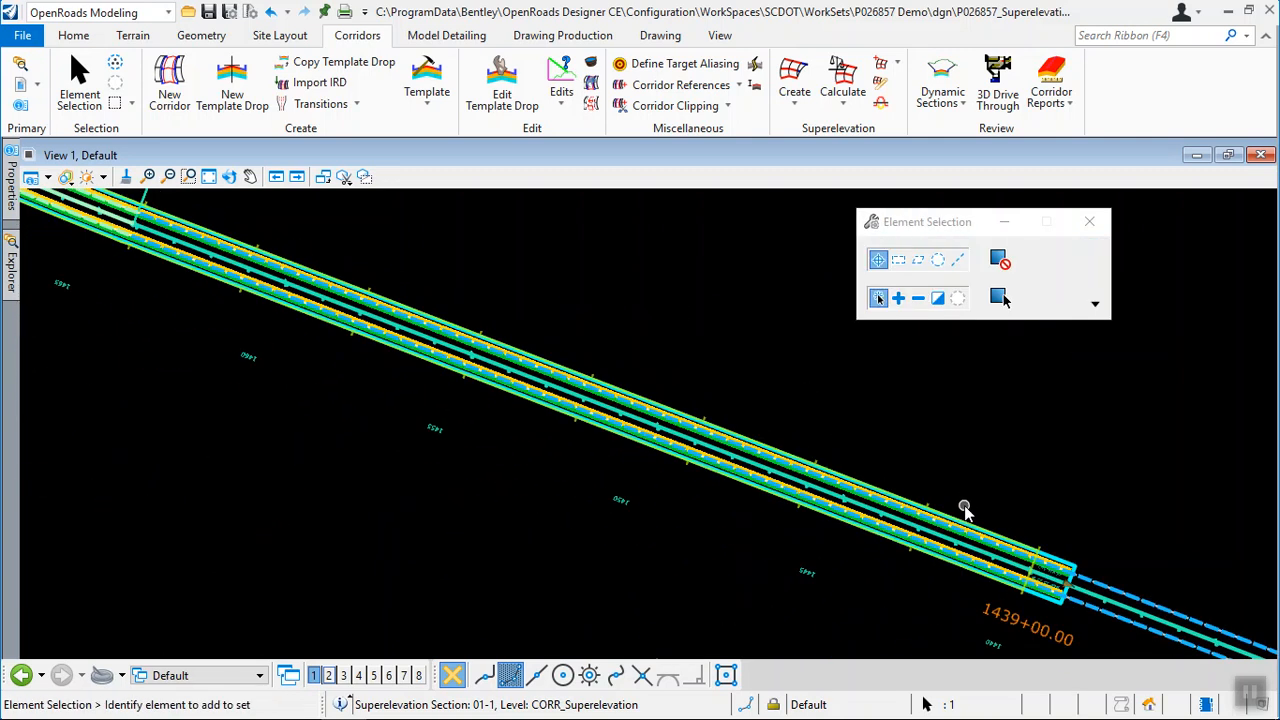
middle_drag(723, 384, 973, 527)
middle_drag(560, 300, 529, 271)
scroll(562, 392, up, 5)
scroll(568, 382, up, 5)
scroll(570, 381, down, 3)
middle_drag(608, 301, 607, 370)
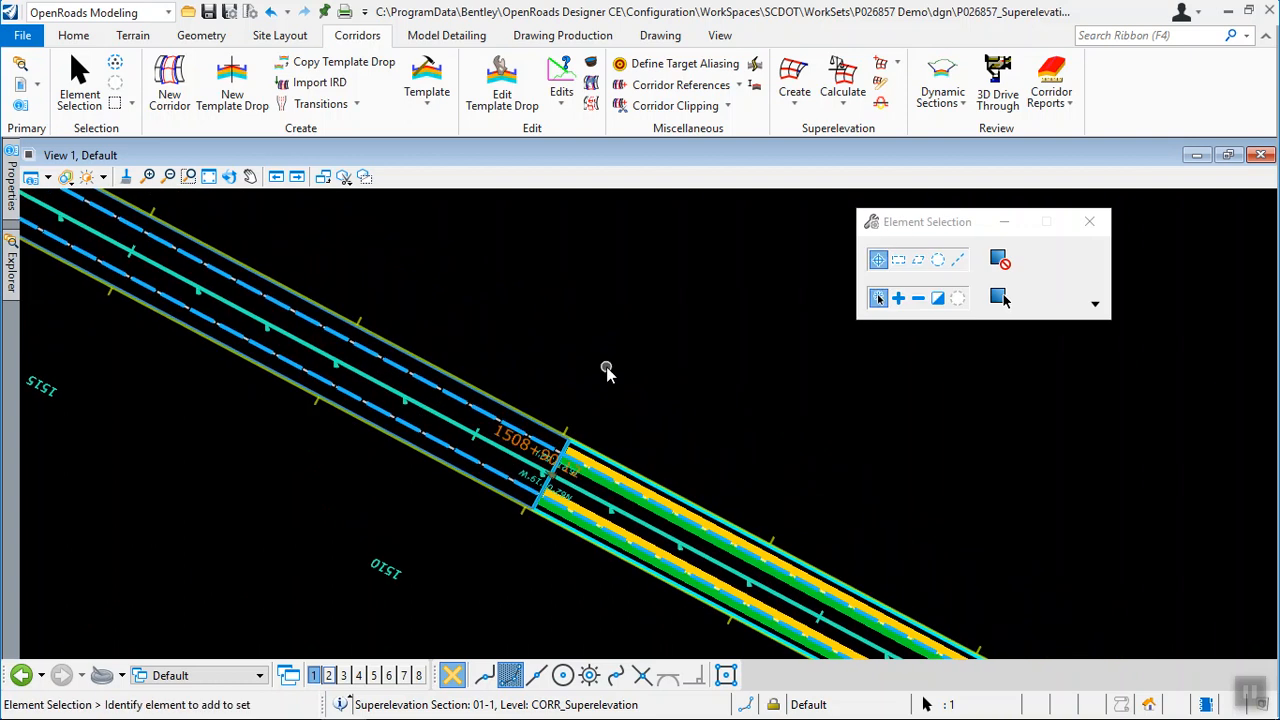
click(607, 369)
scroll(540, 434, up, 3)
scroll(365, 336, up, 1)
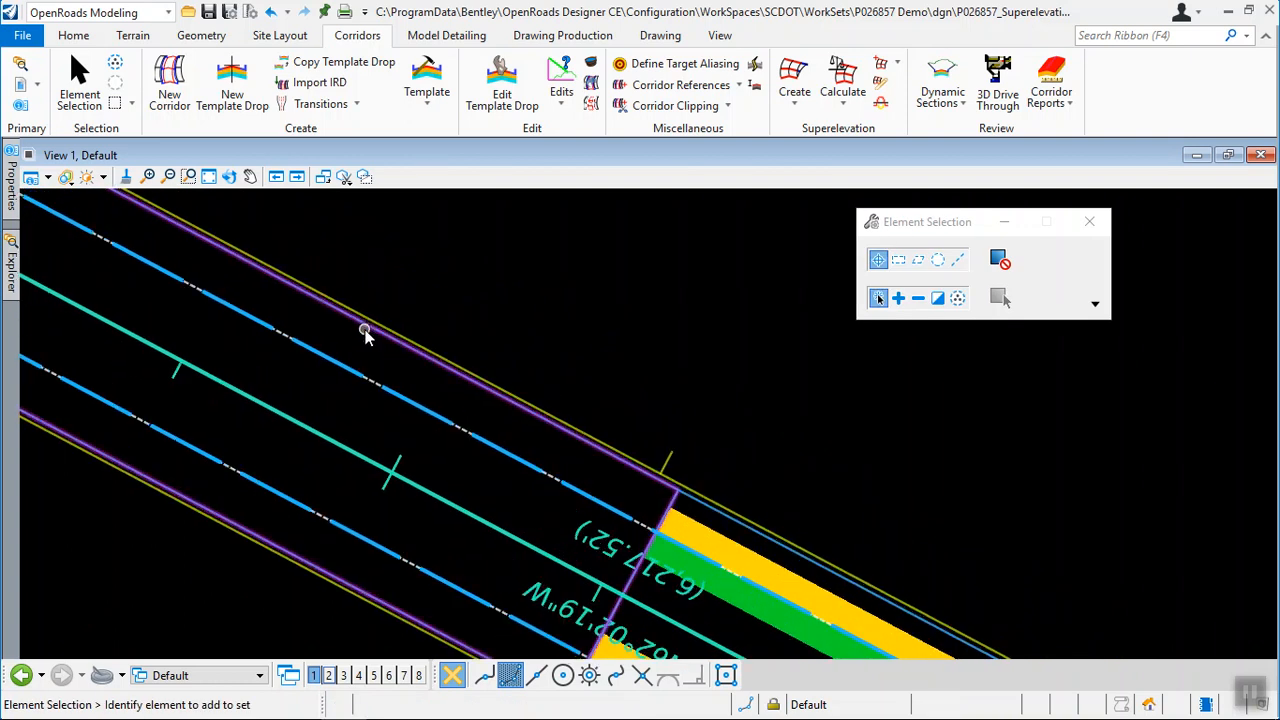
click(366, 331)
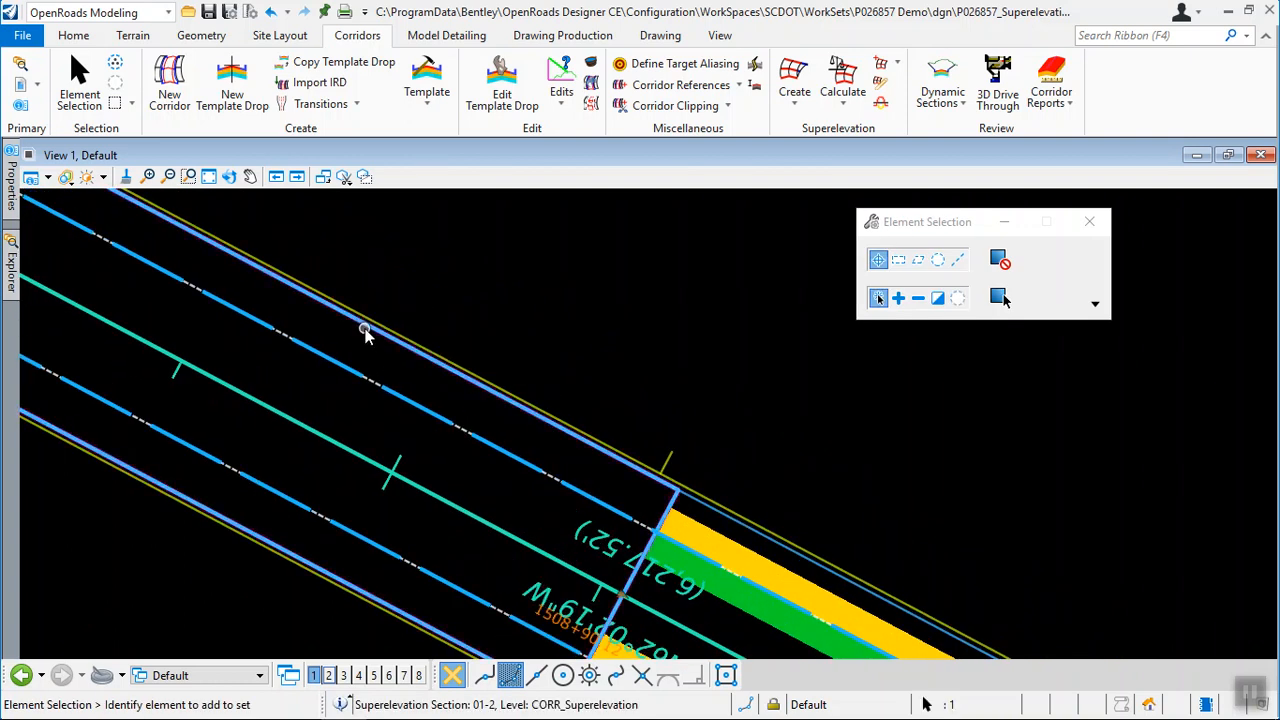
click(426, 323)
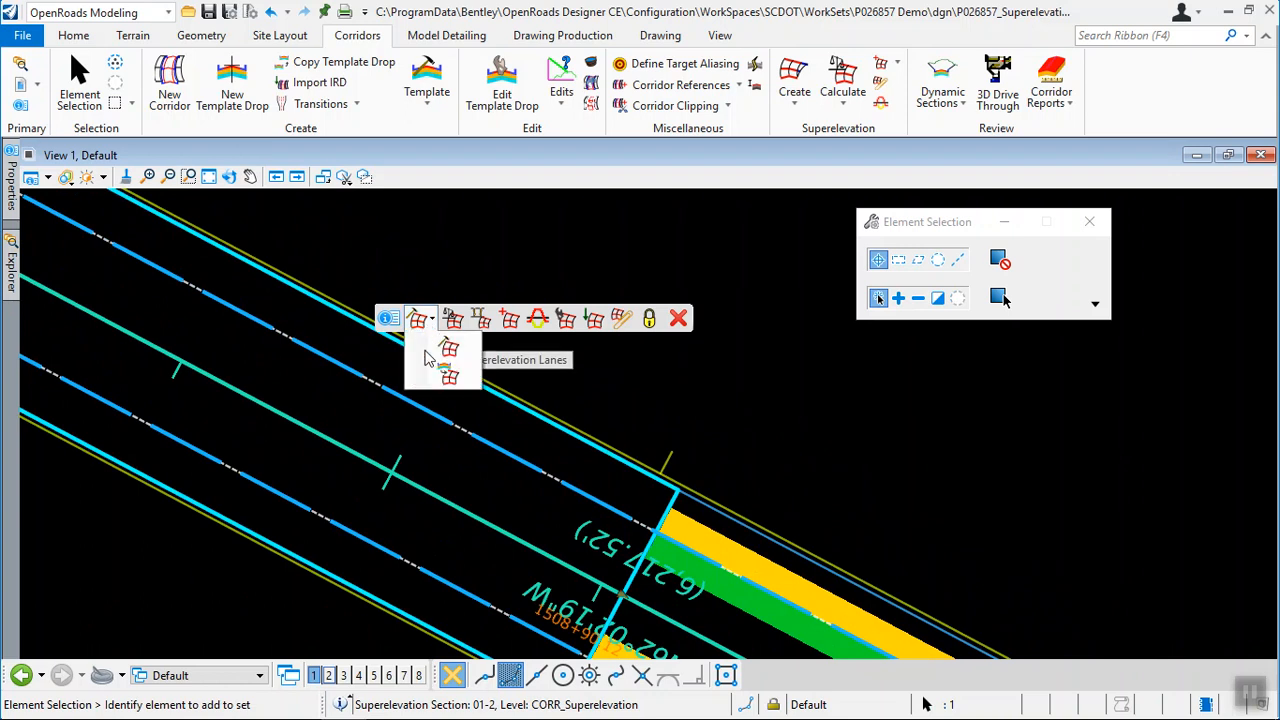
click(449, 375)
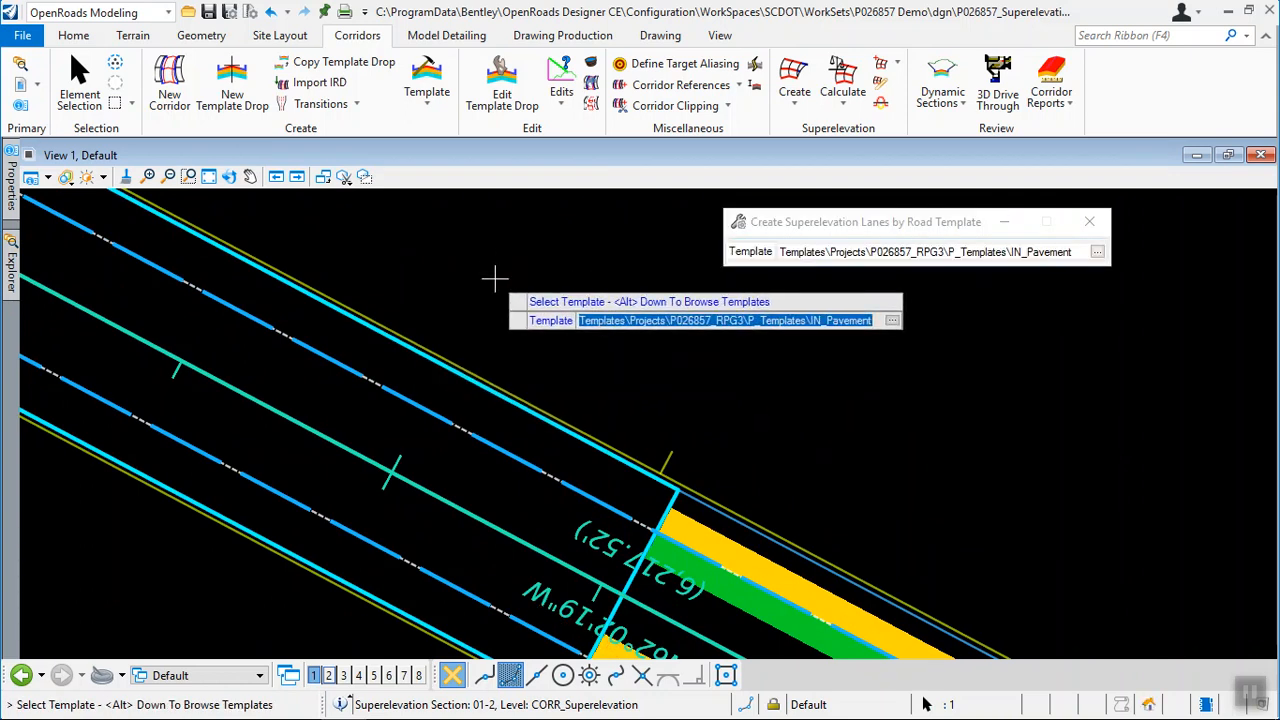
click(494, 279)
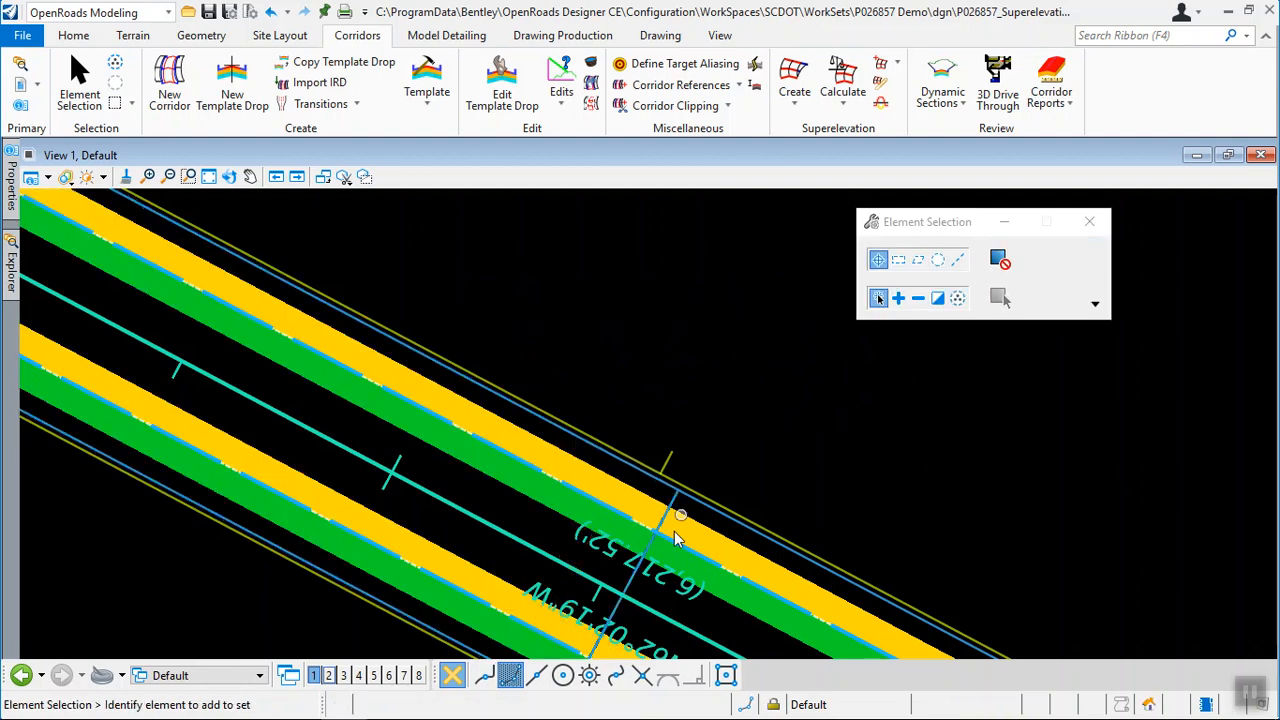
Rename the outer westbound superelevation lane at the start of section 01-1 as WB_Right
middle_drag(1045, 497, 484, 268)
scroll(550, 302, down, 3)
middle_drag(886, 474, 337, 213)
middle_drag(886, 504, 528, 281)
middle_drag(974, 520, 503, 274)
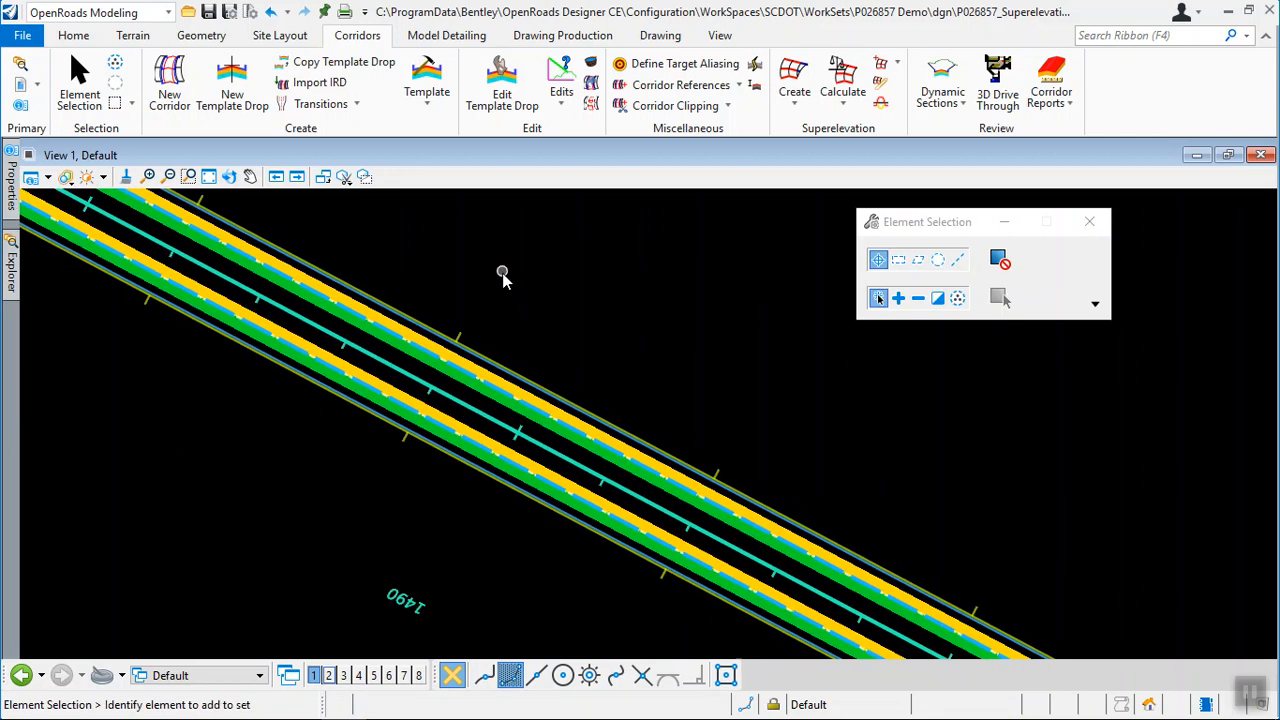
scroll(595, 342, down, 2)
middle_drag(1121, 569, 536, 274)
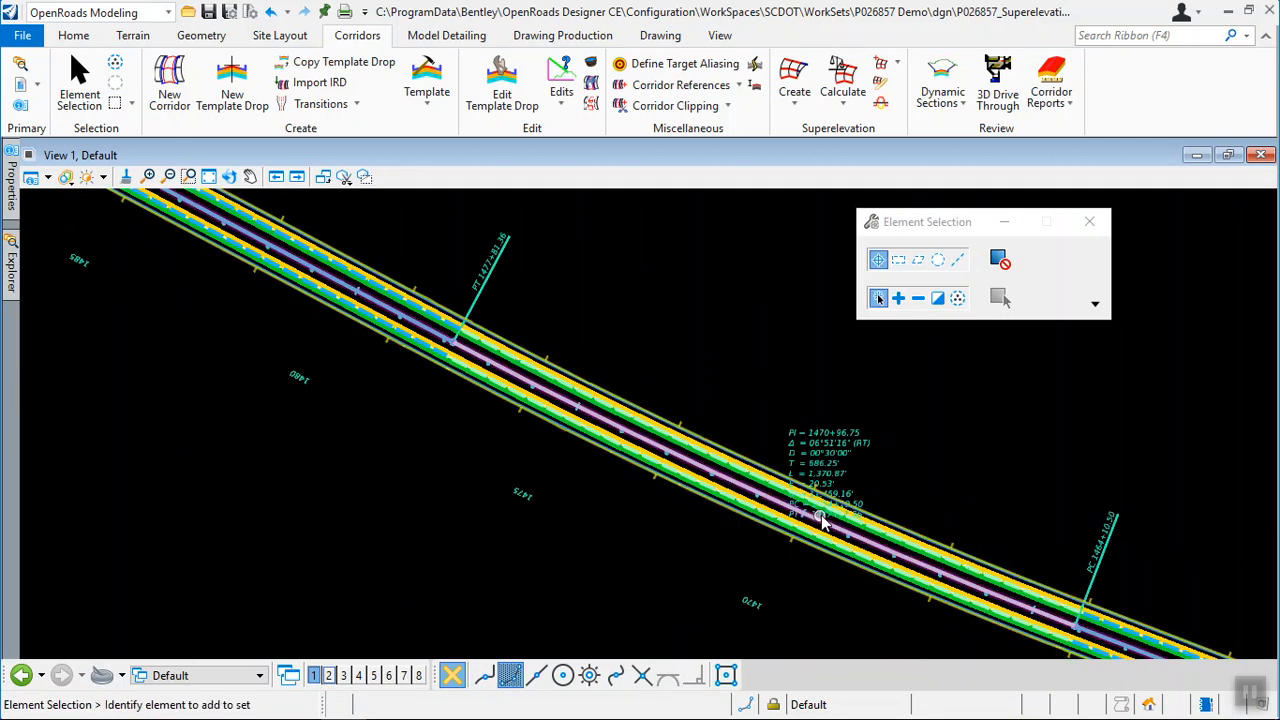
scroll(821, 519, up, 2)
scroll(783, 483, down, 1)
scroll(560, 345, down, 3)
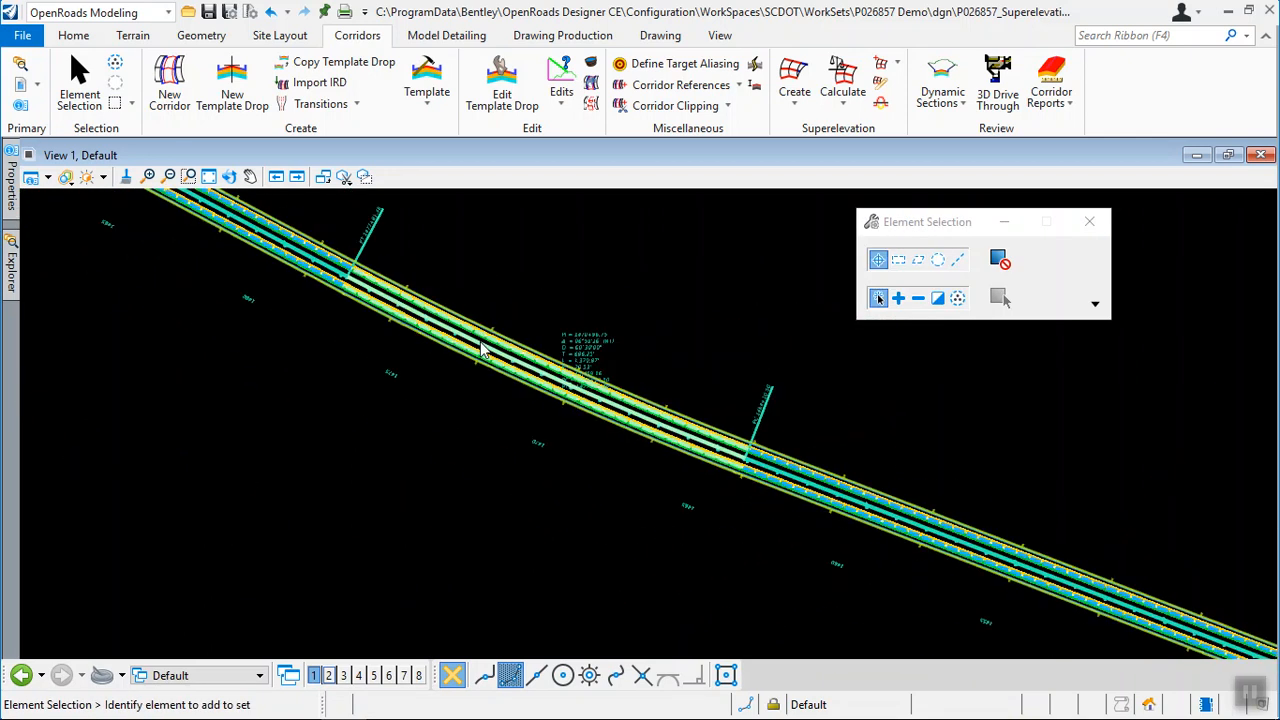
scroll(857, 443, up, 5)
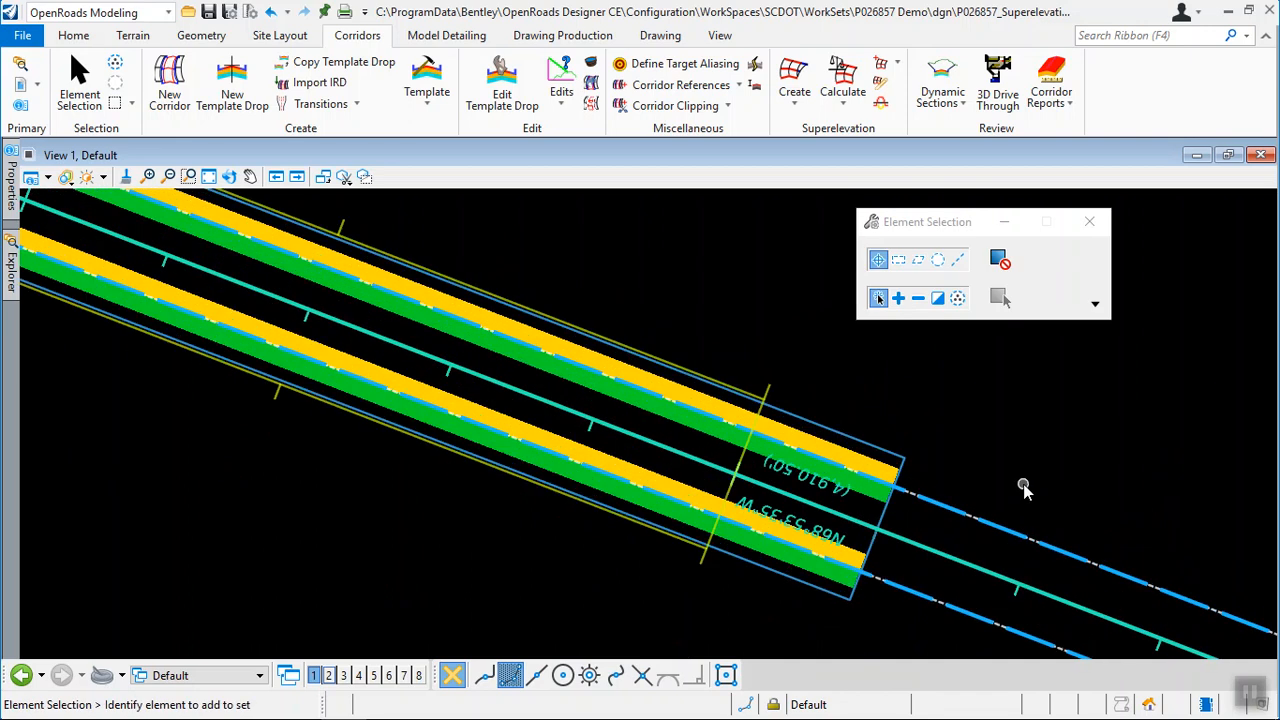
scroll(764, 427, up, 2)
click(710, 367)
mouse_move(712, 366)
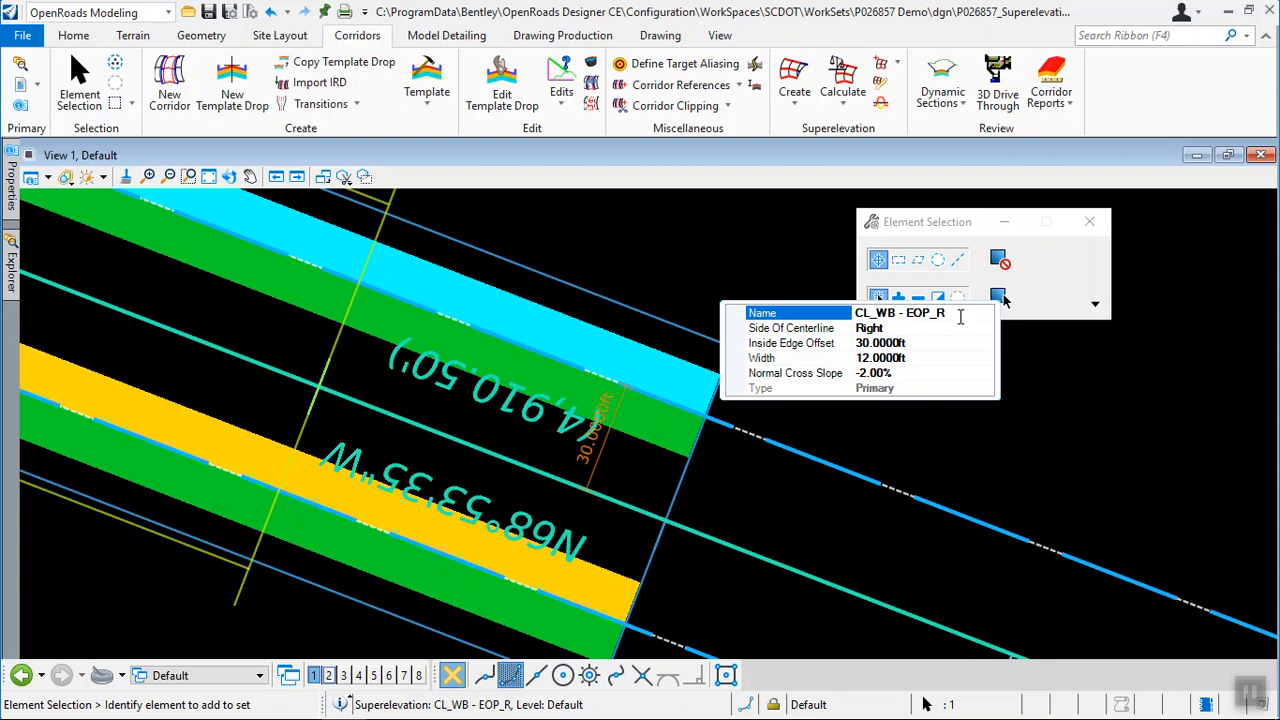
click(946, 314)
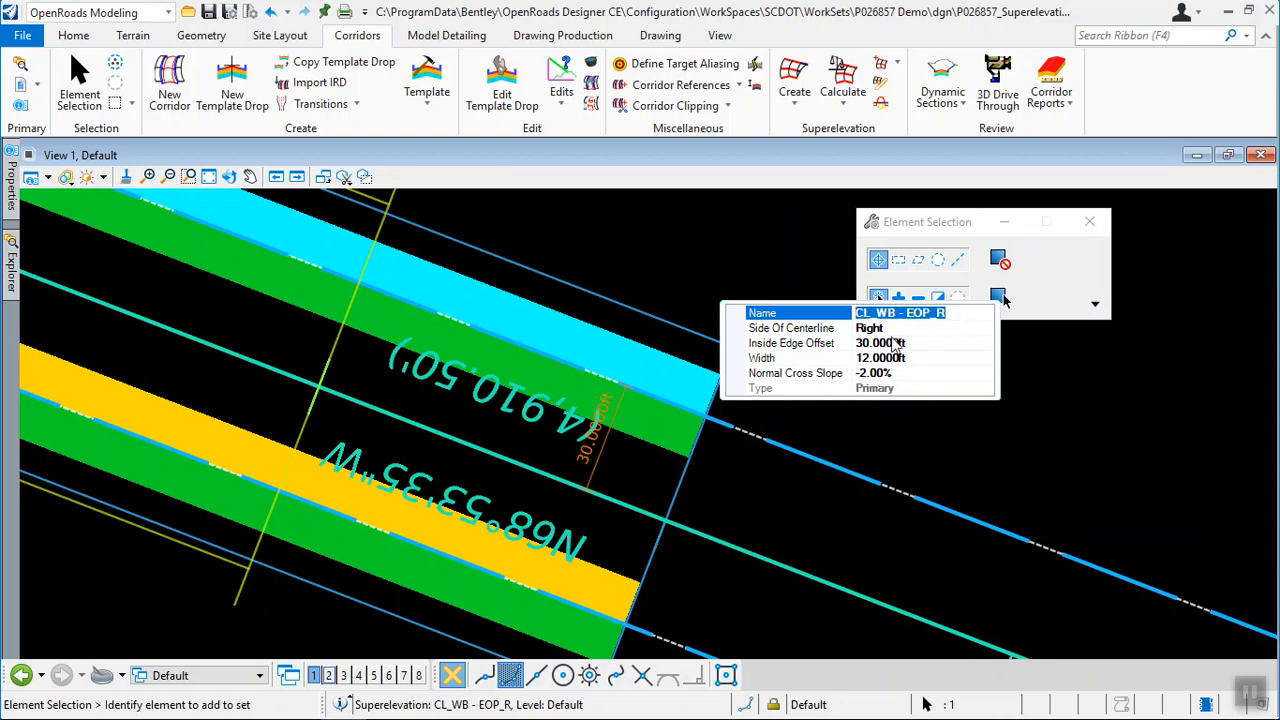
text(WB_Right)
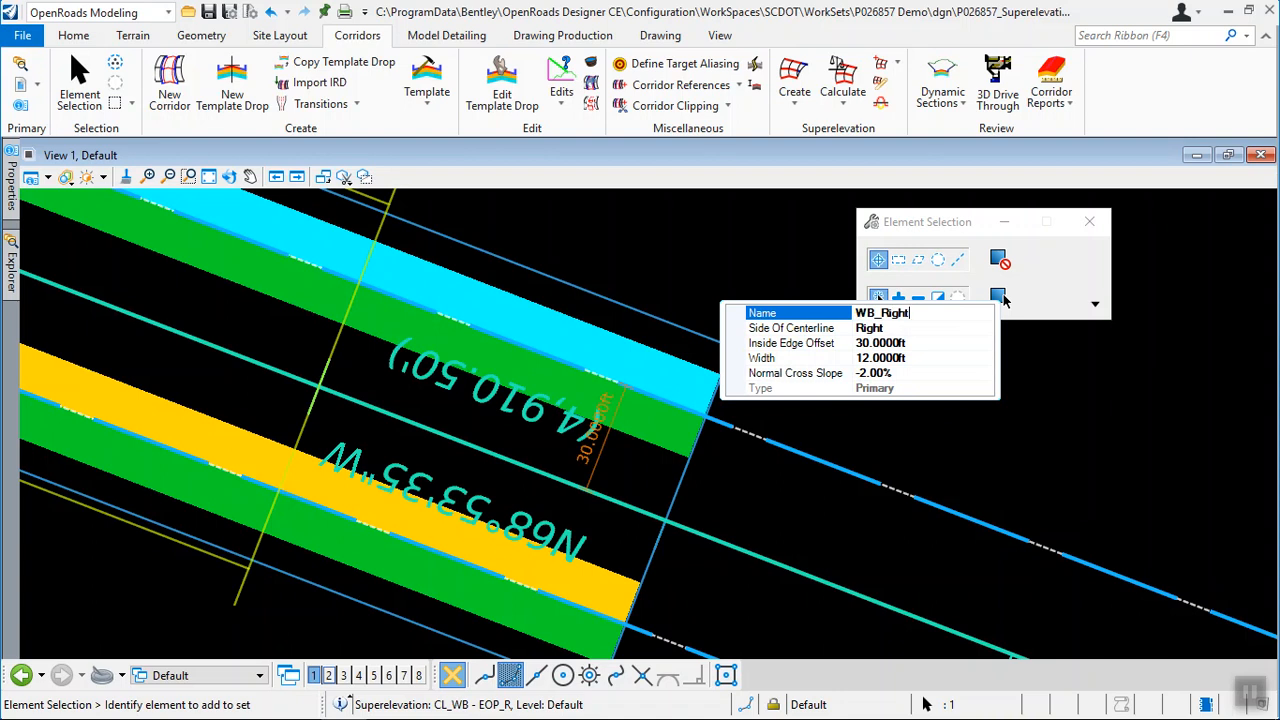
key(Return)
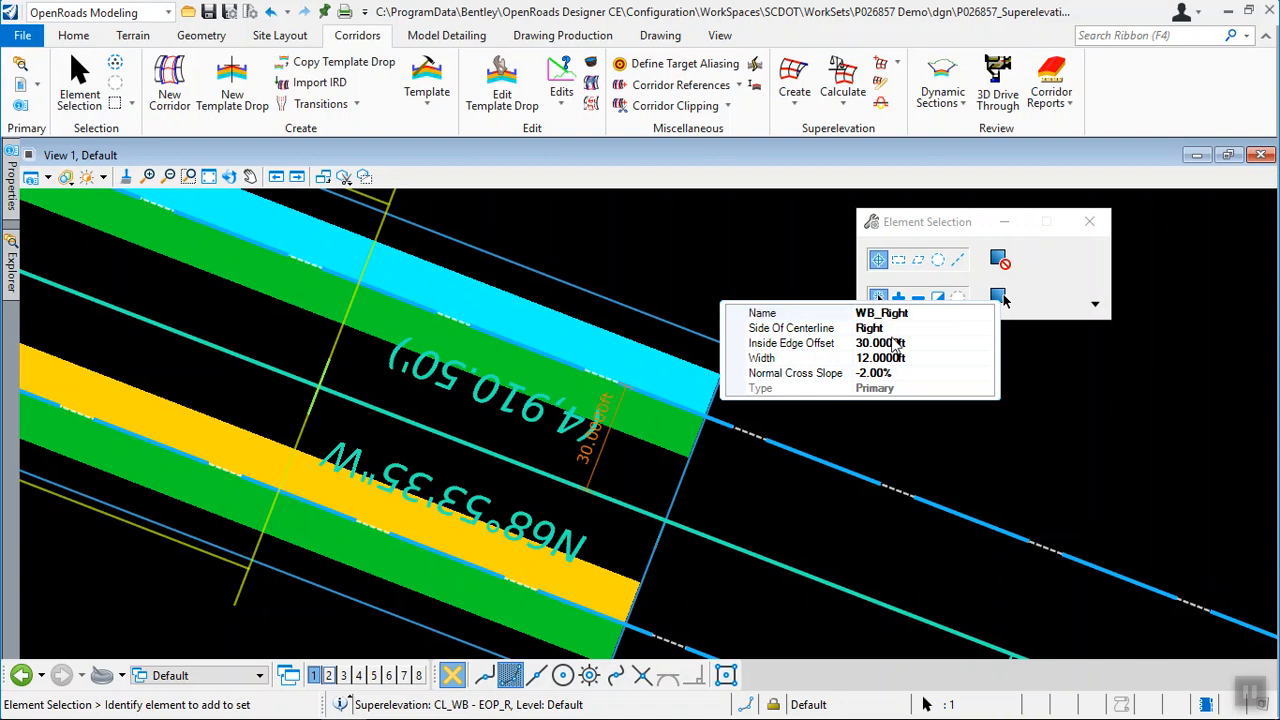
Rename the inner westbound superelevation lane of section 01-1, on the median side of its centerline, as WB_Left
click(658, 424)
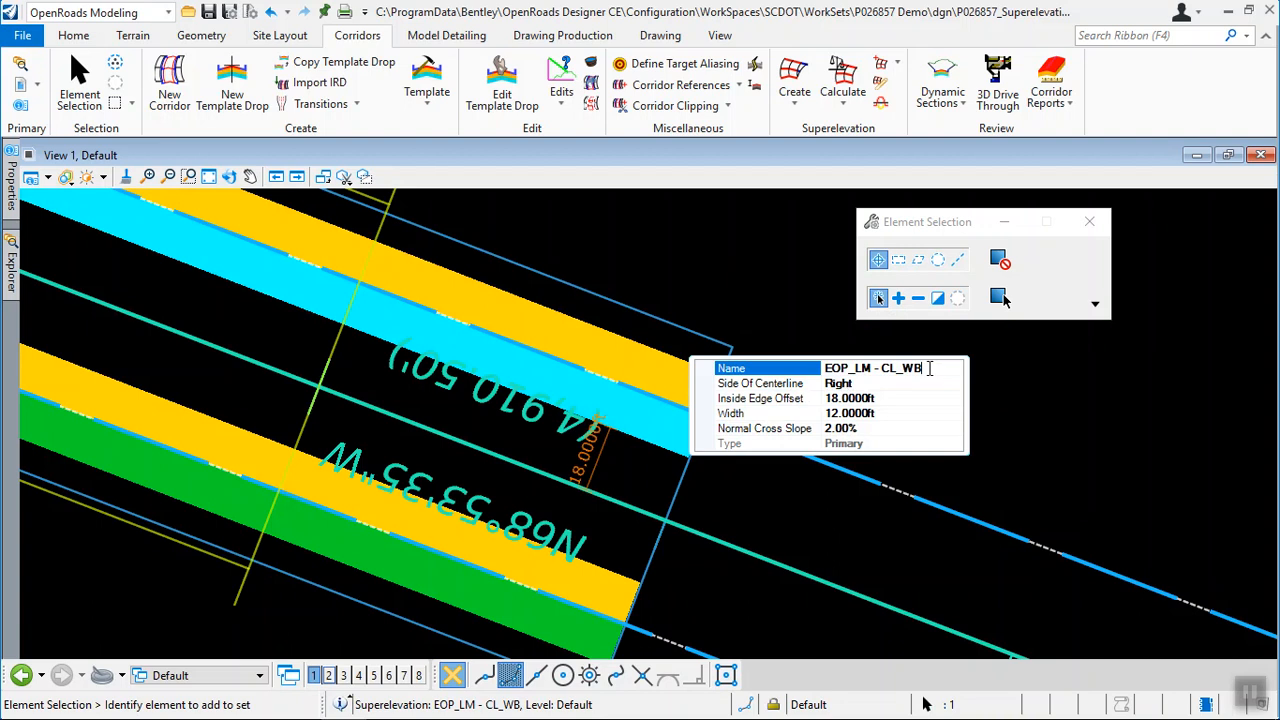
drag(933, 368, 823, 368)
text(WB_Left)
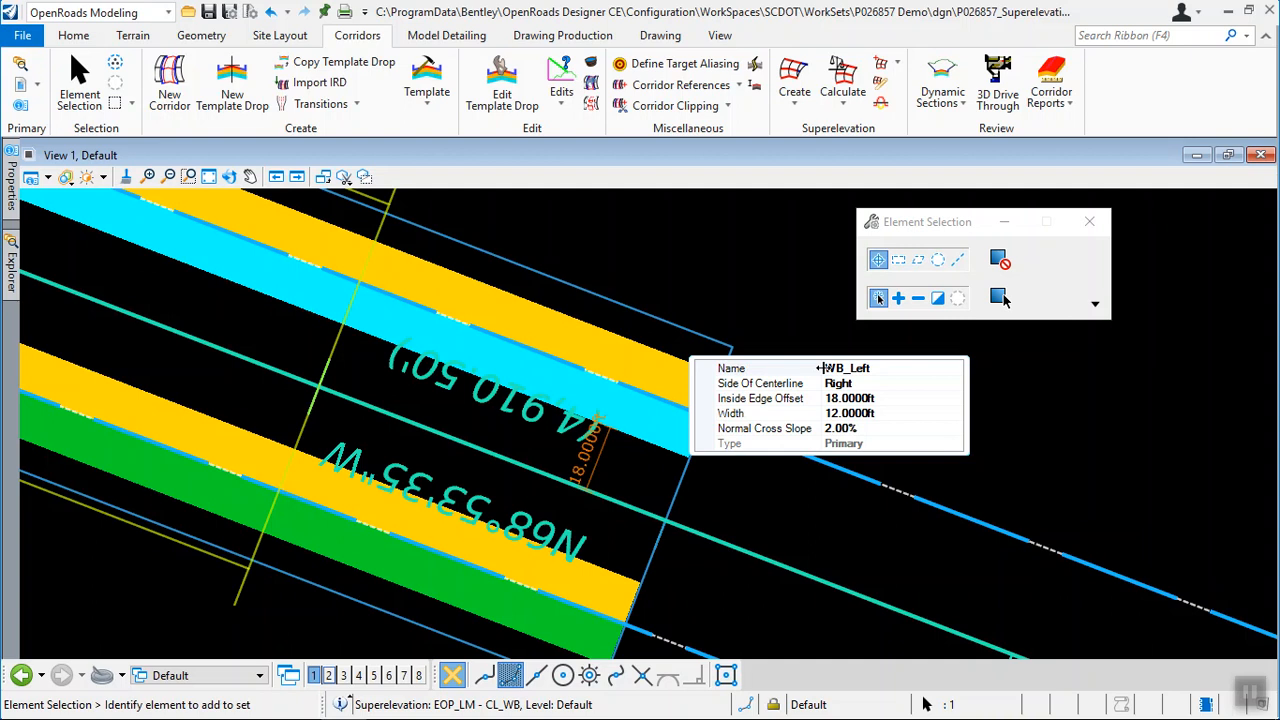
key(Return)
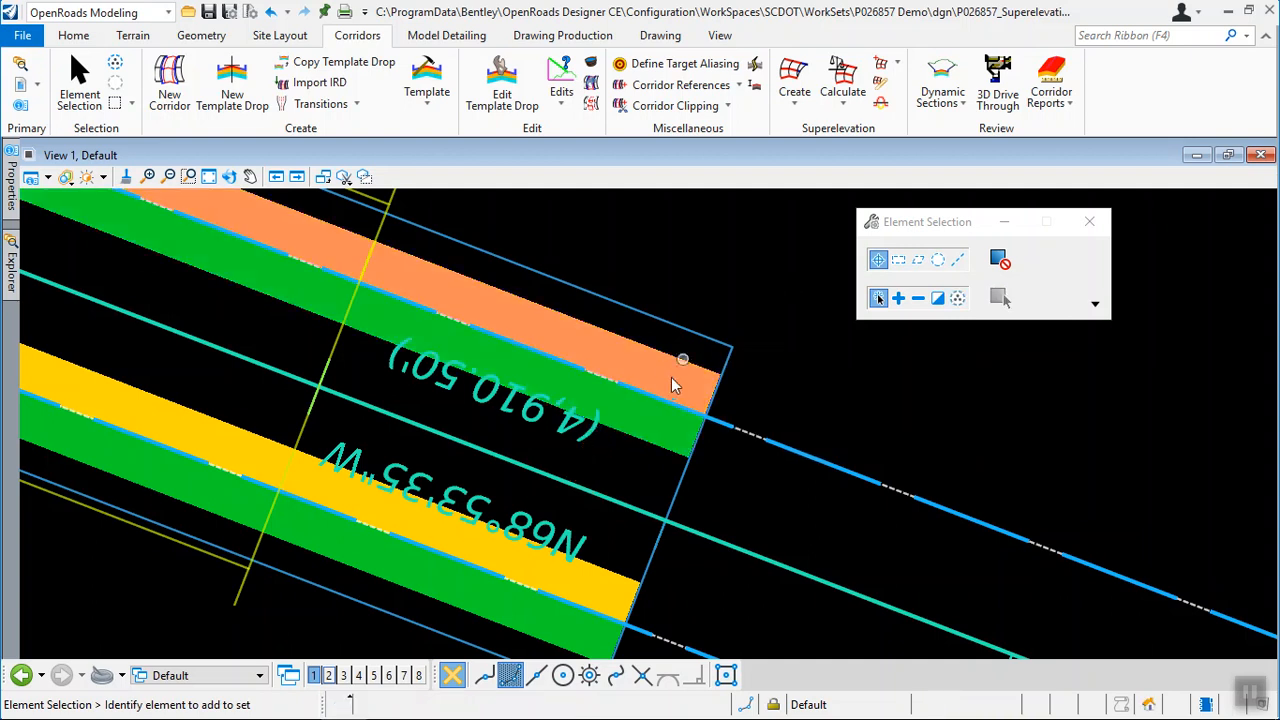
Rename the inner eastbound superelevation lane of section 01-1, on the median side of its centerline, as EB_Right
middle_drag(838, 541, 892, 382)
click(657, 427)
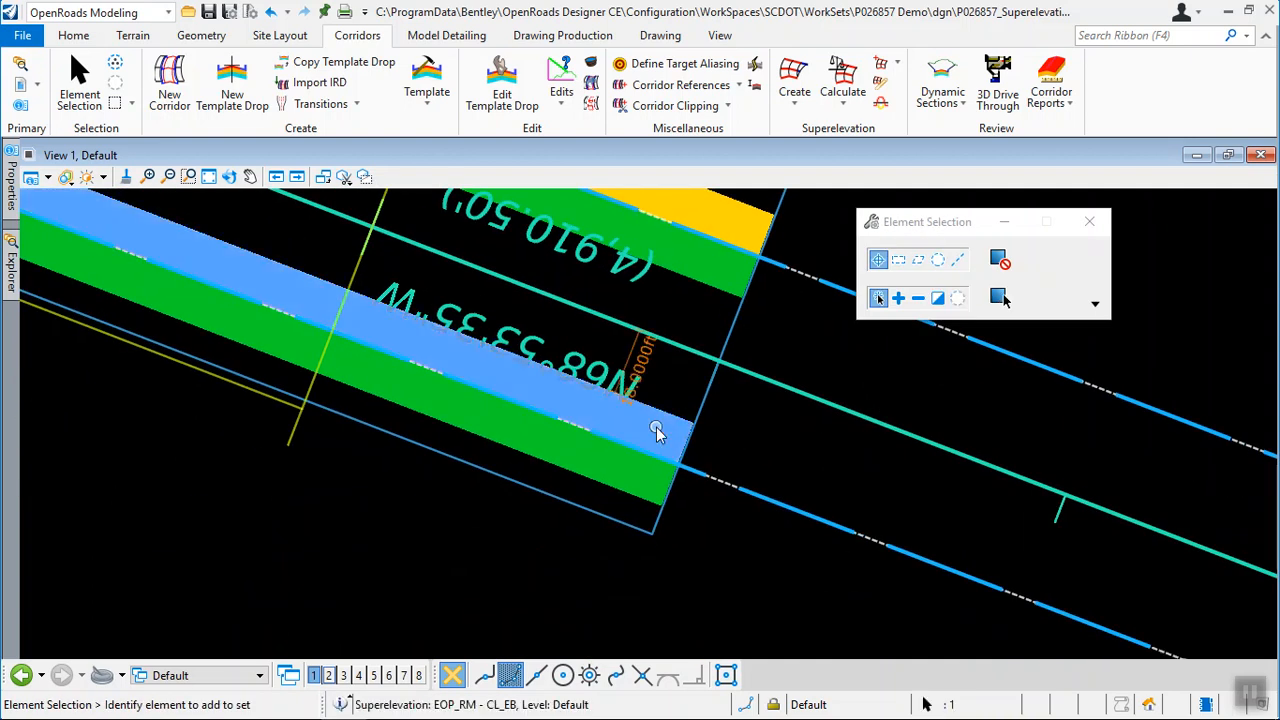
mouse_move(657, 428)
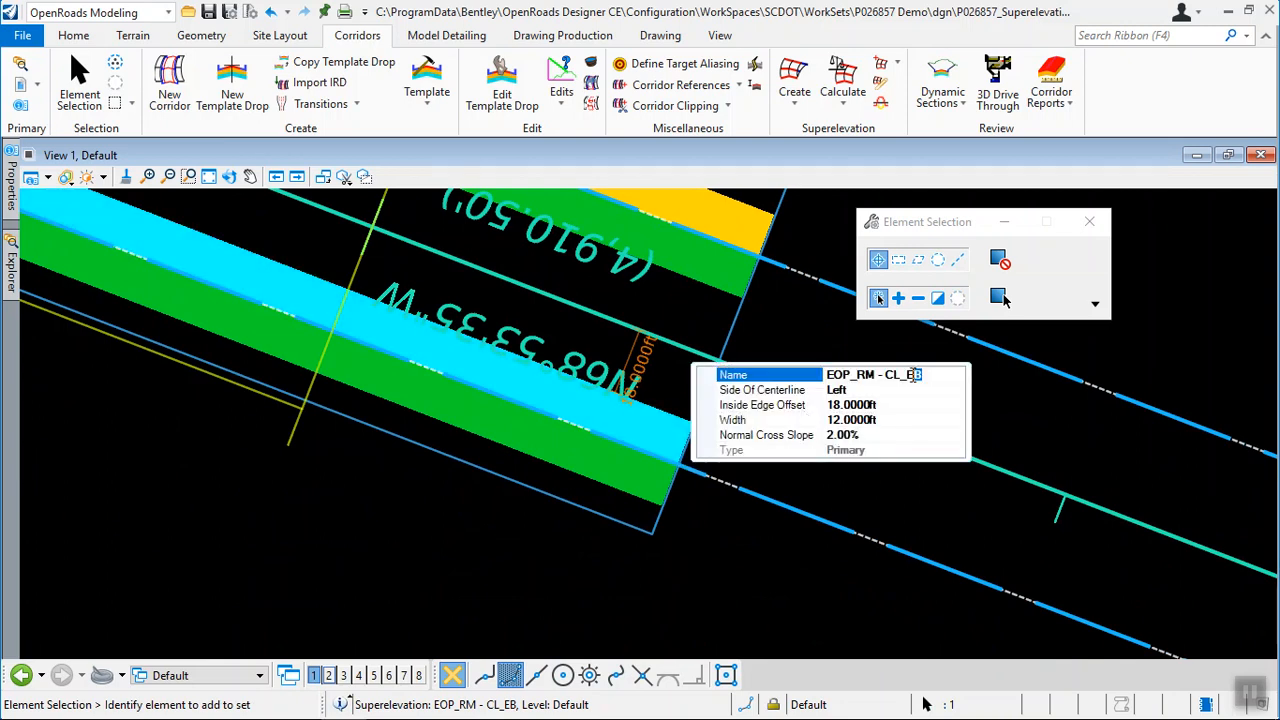
click(851, 374)
text(EB_Right)
key(Return)
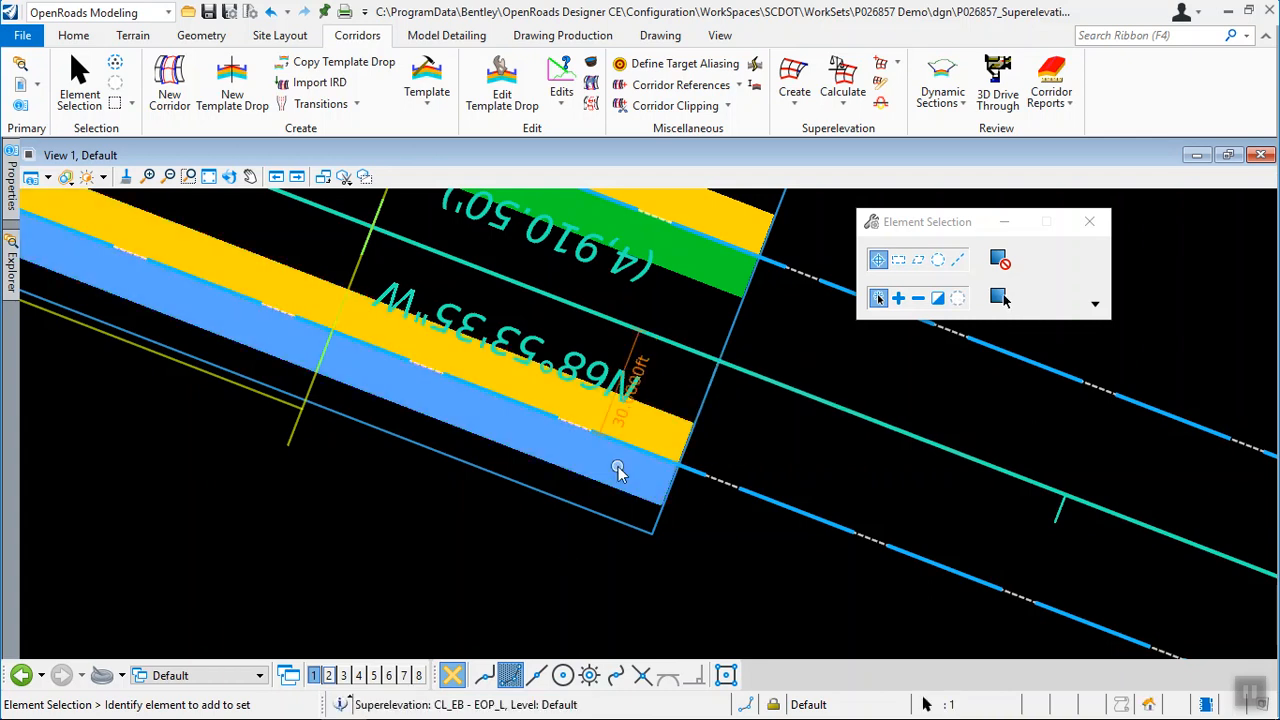
Rename the outer eastbound superelevation lane of section 01-1 as EB_Left
click(640, 462)
mouse_move(643, 462)
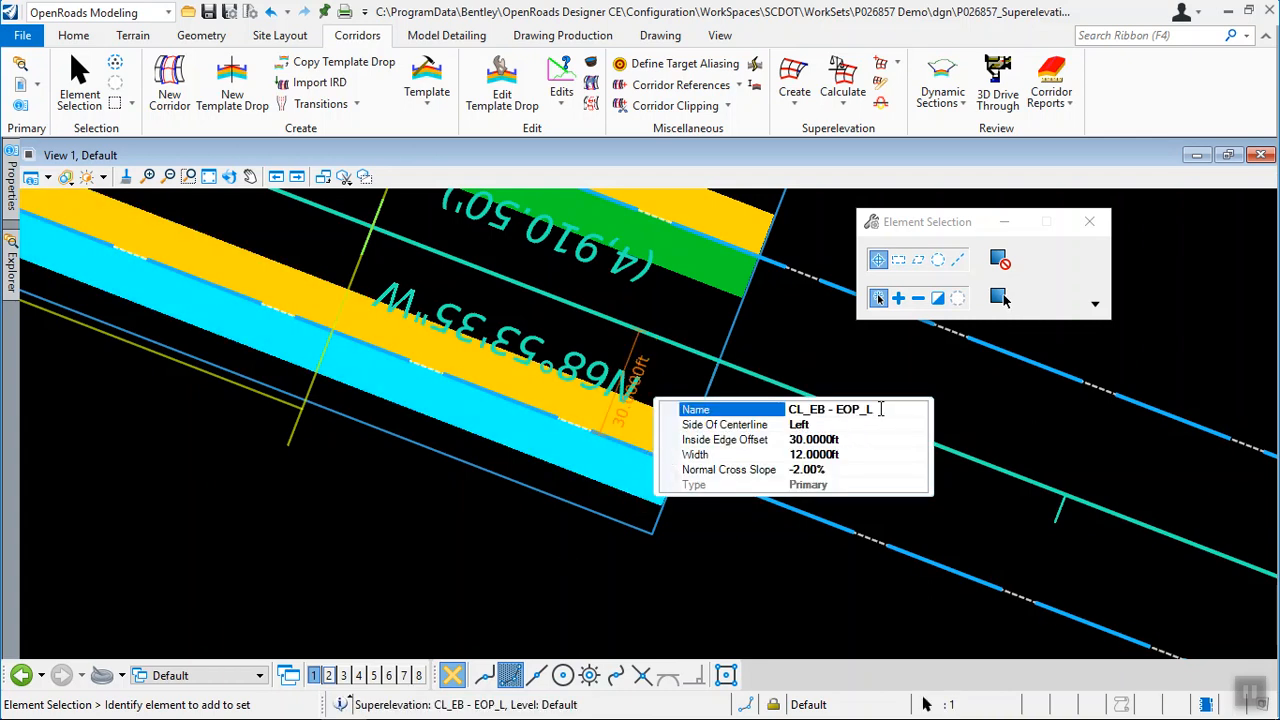
drag(878, 409, 753, 408)
text(EB_Left)
key(Return)
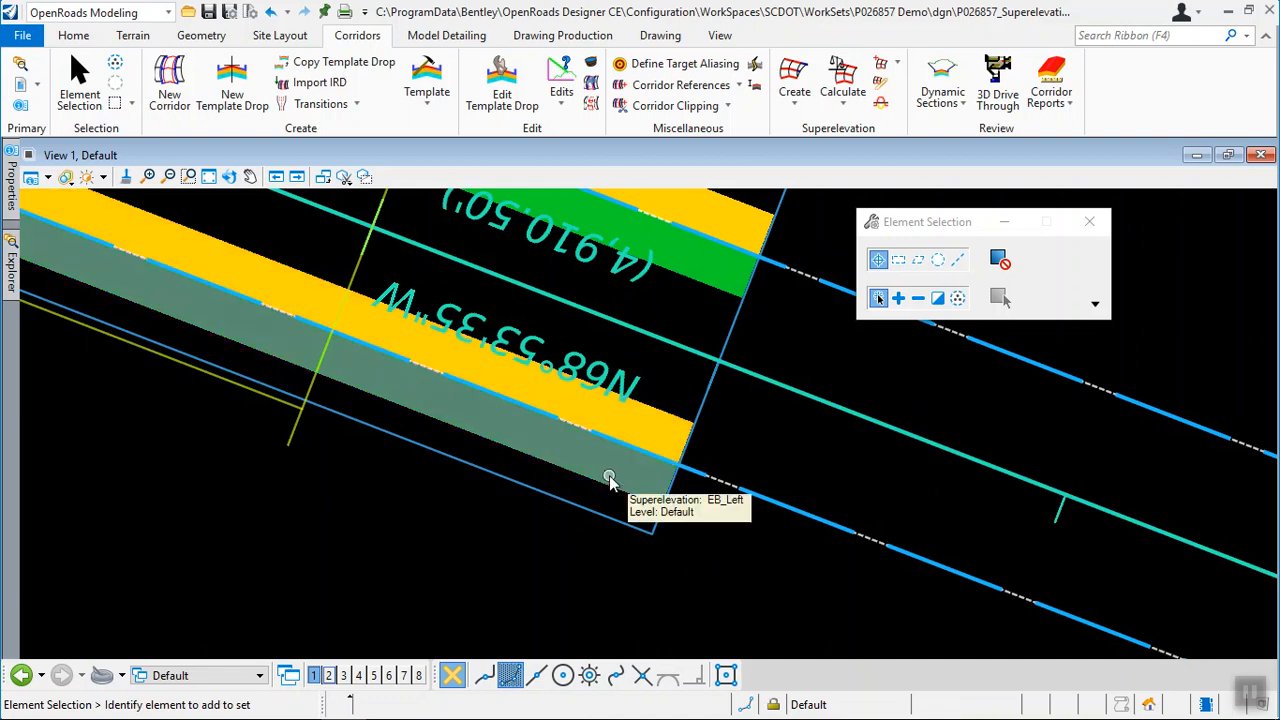
Import superelevation data from SE_01-1.csv into superelevation section 01-1, matching the EB and WB lanes to import lanes of the same names
scroll(720, 585, down, 5)
middle_drag(914, 477, 679, 420)
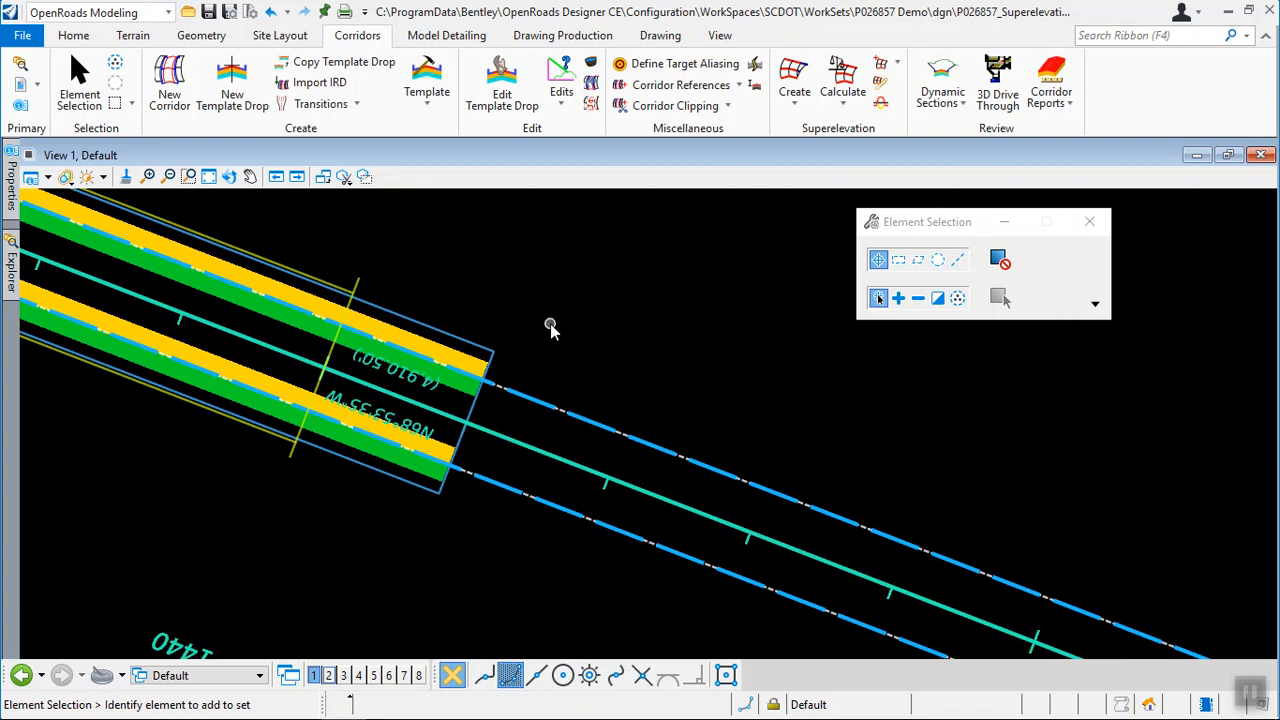
click(425, 328)
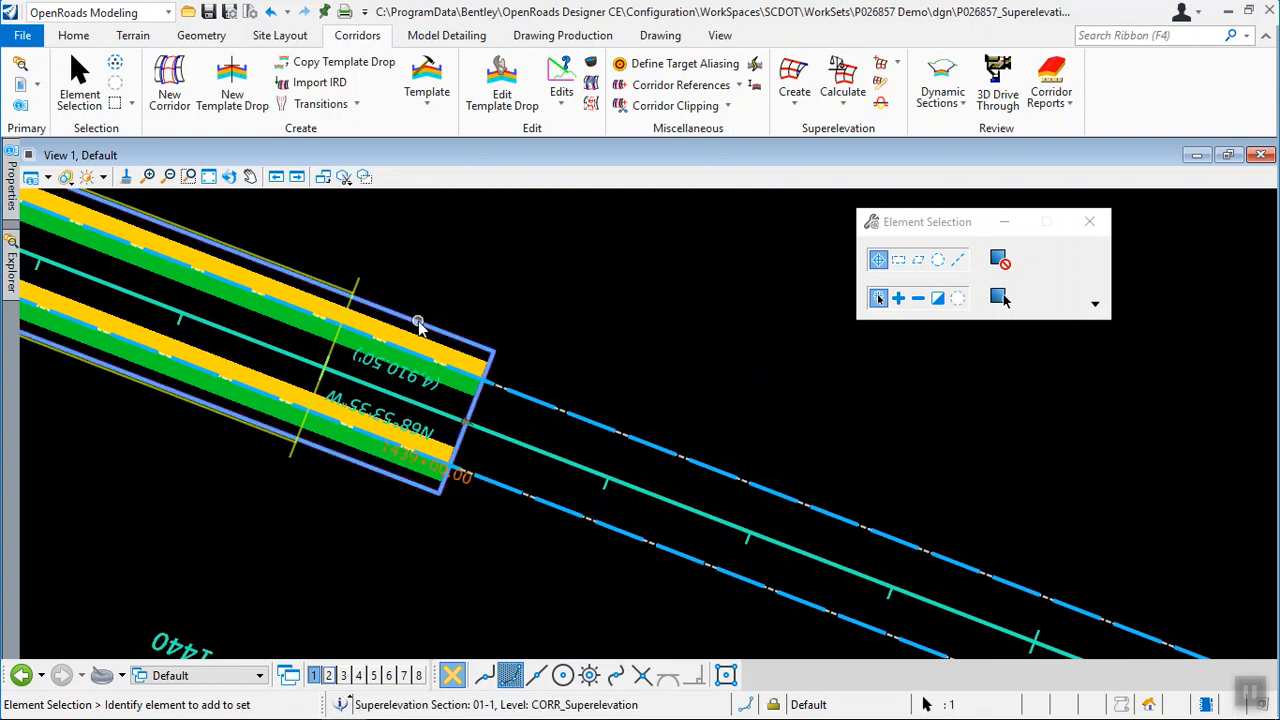
mouse_move(400, 322)
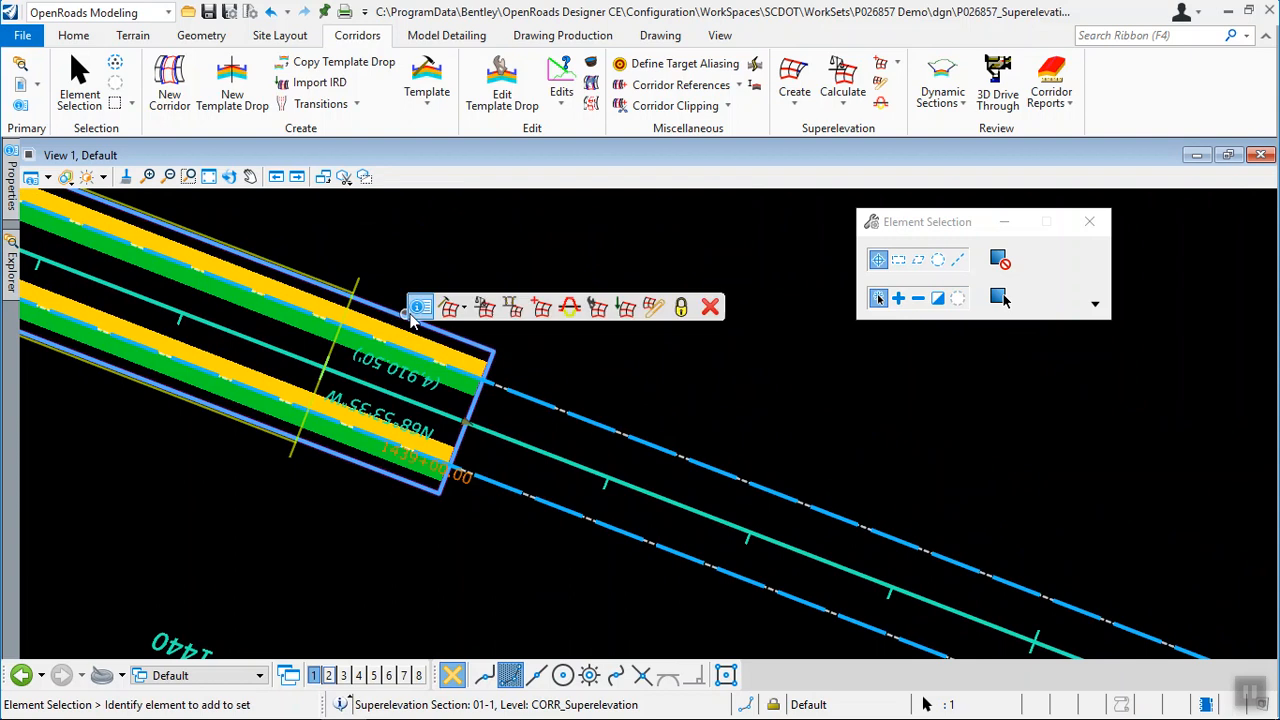
click(627, 308)
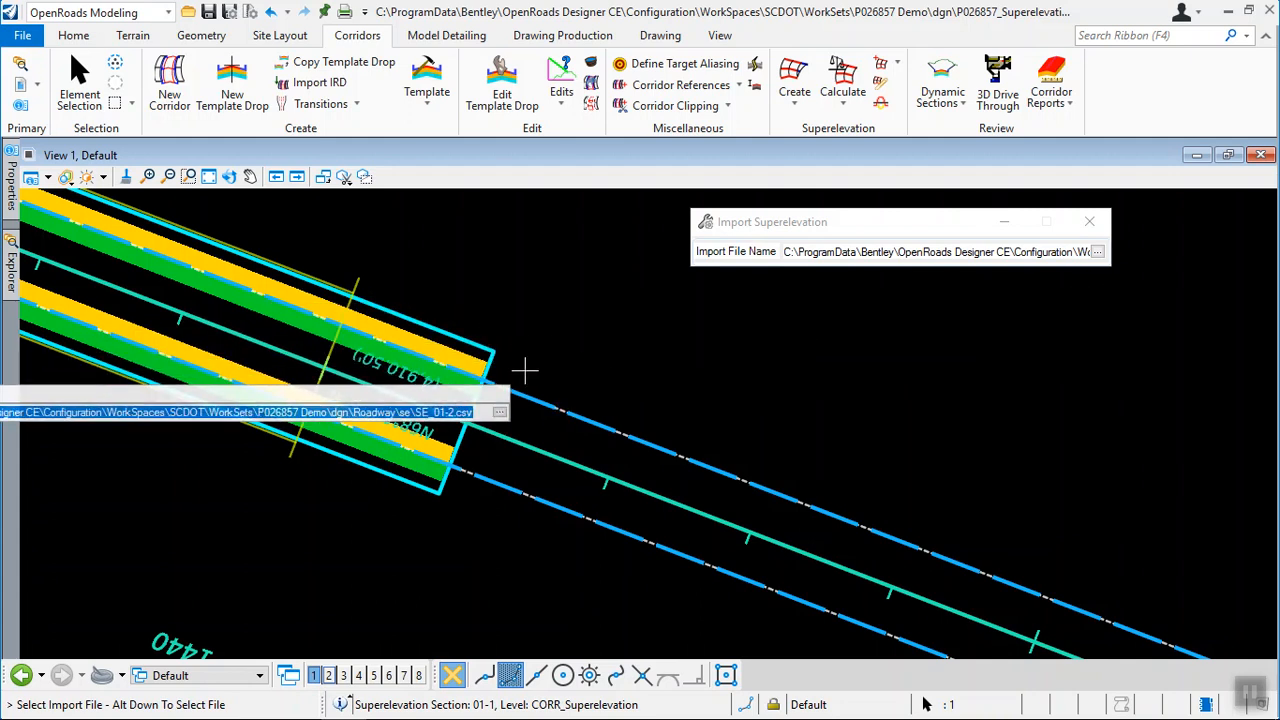
click(1097, 252)
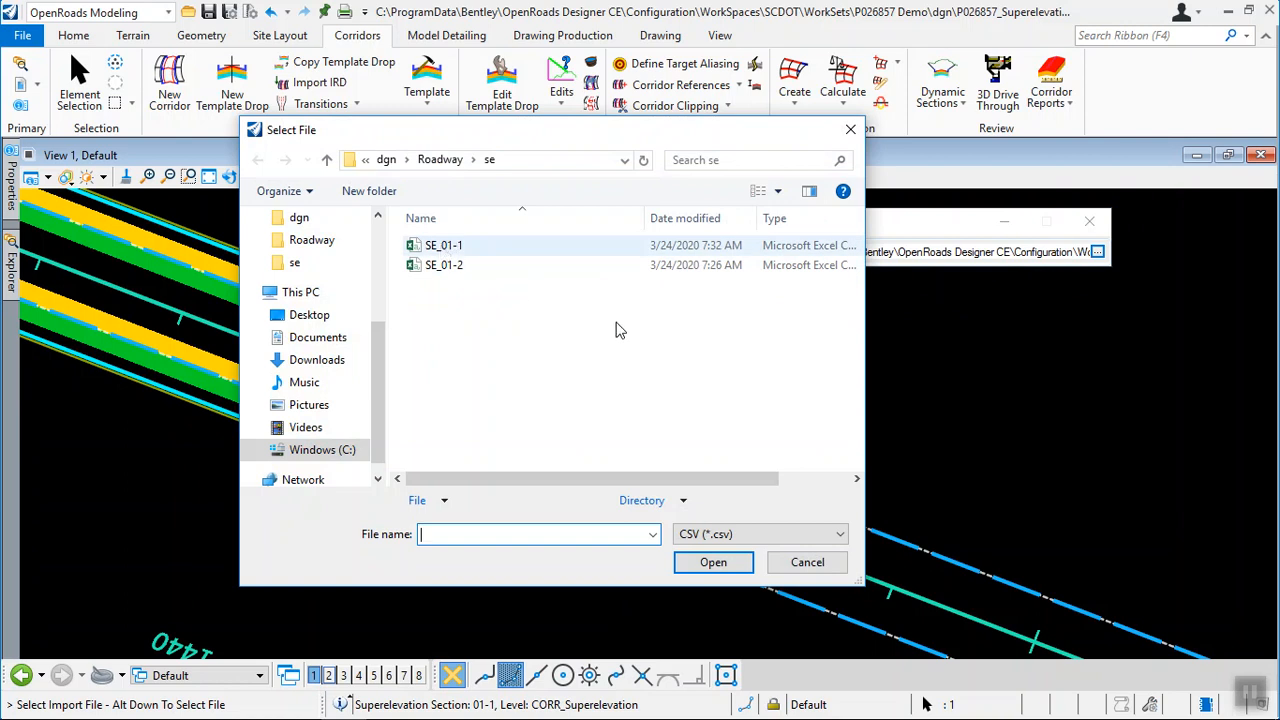
click(444, 246)
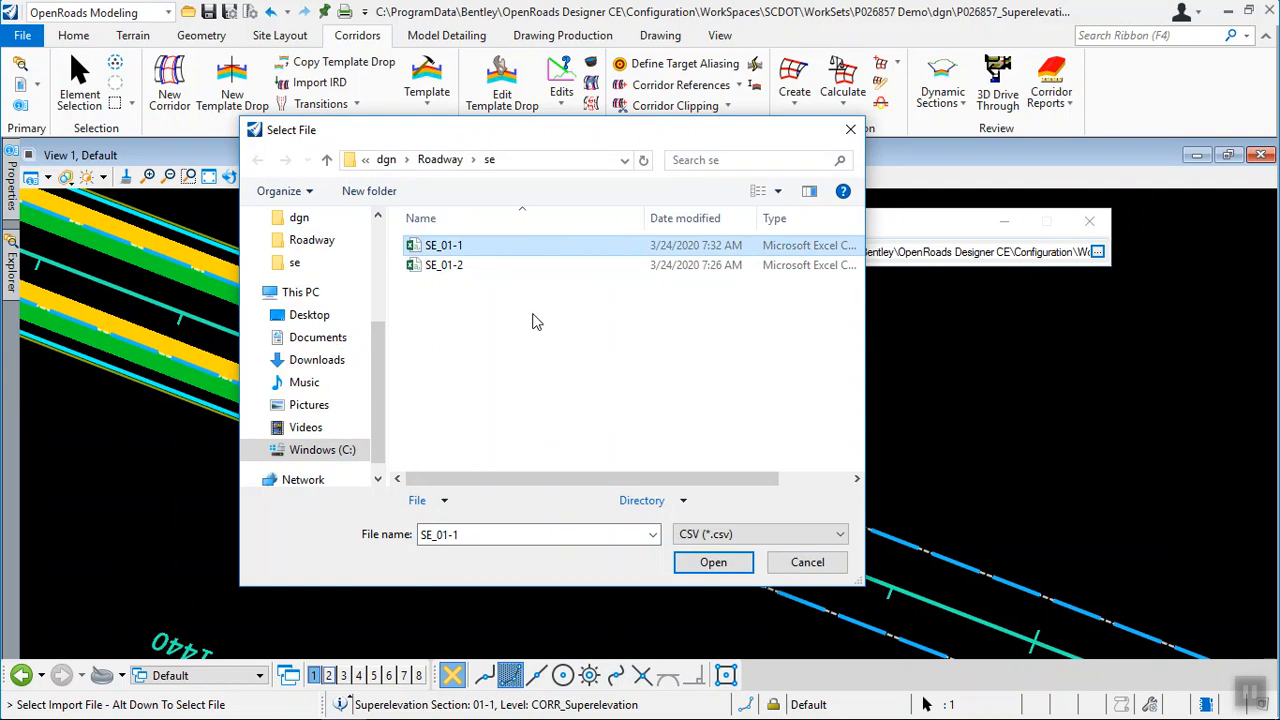
click(464, 246)
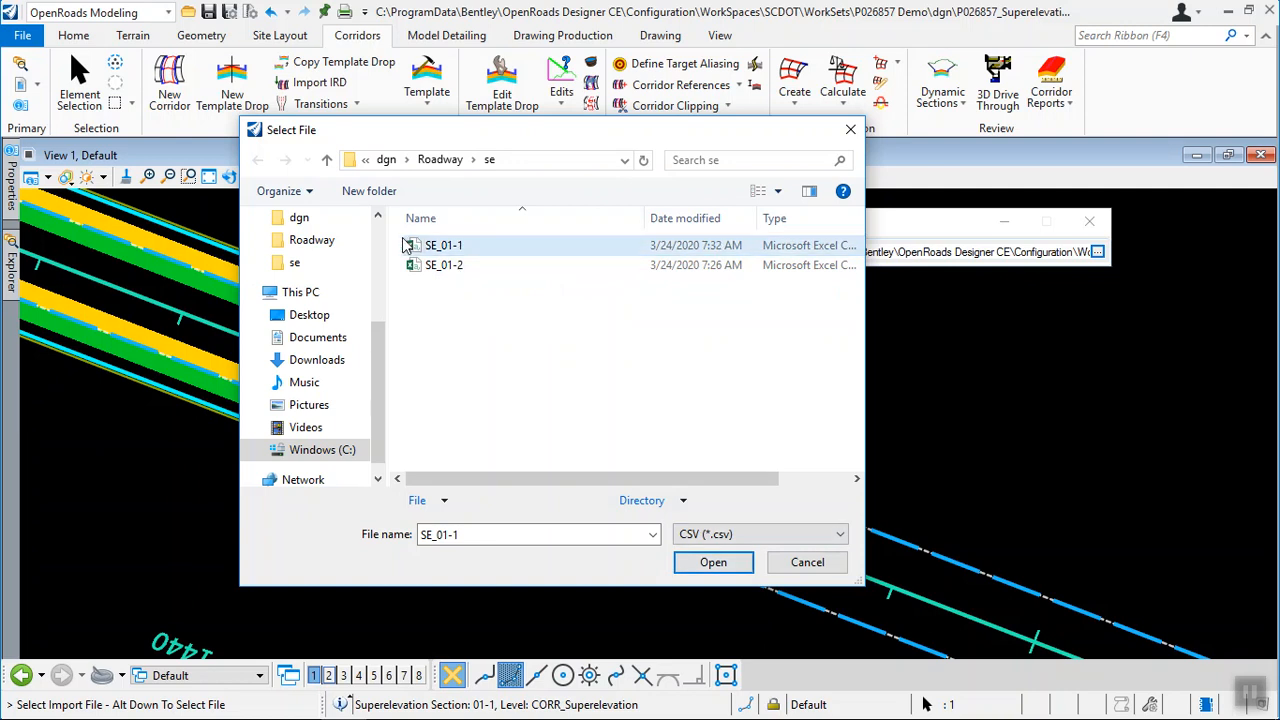
click(713, 564)
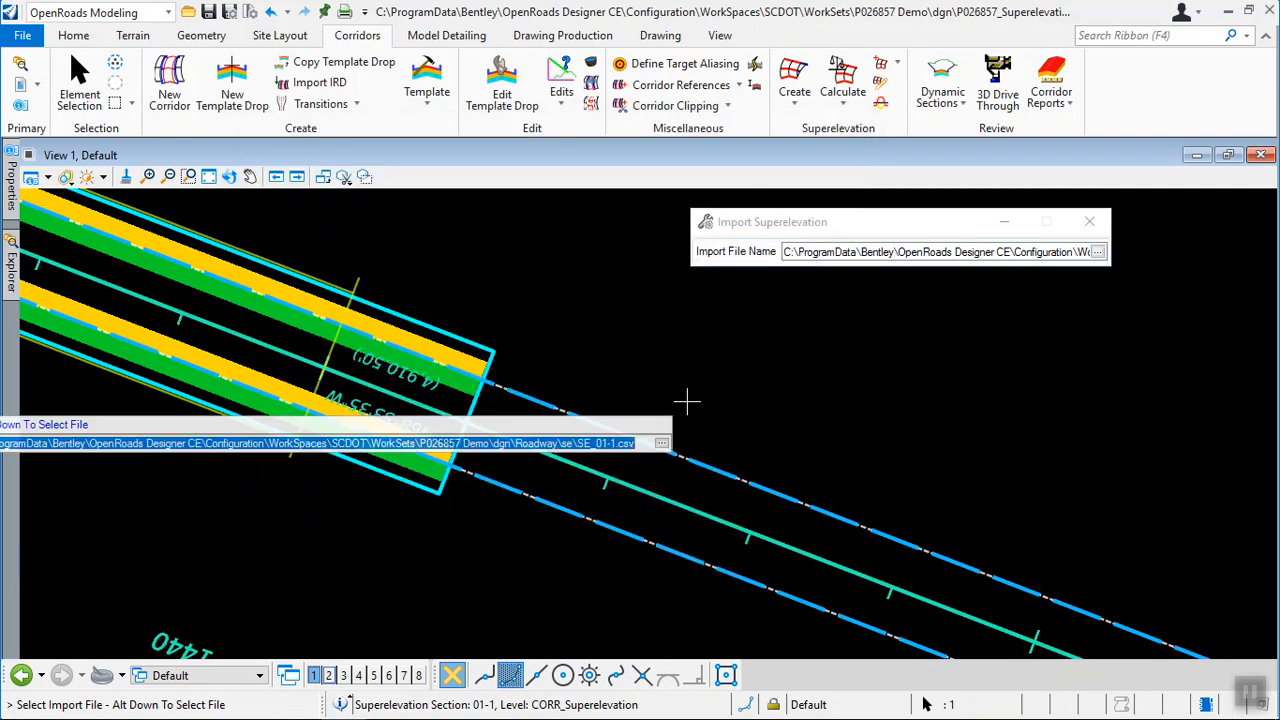
click(1085, 306)
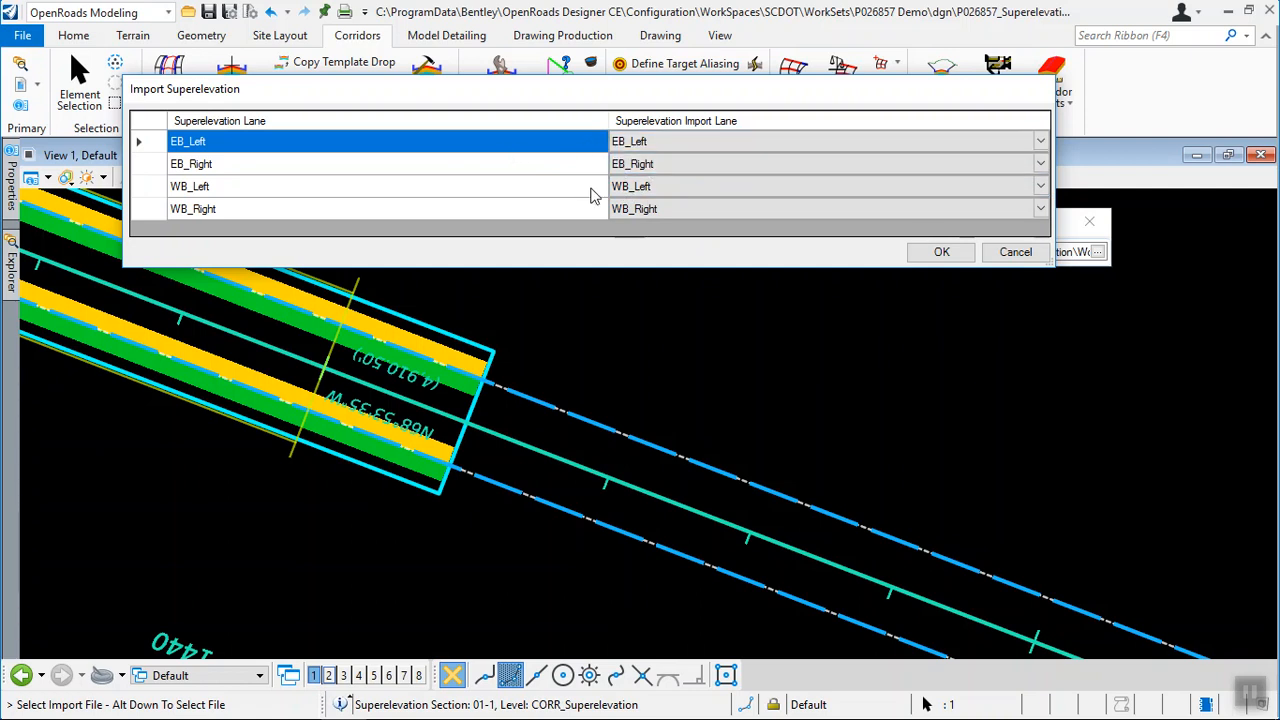
click(941, 252)
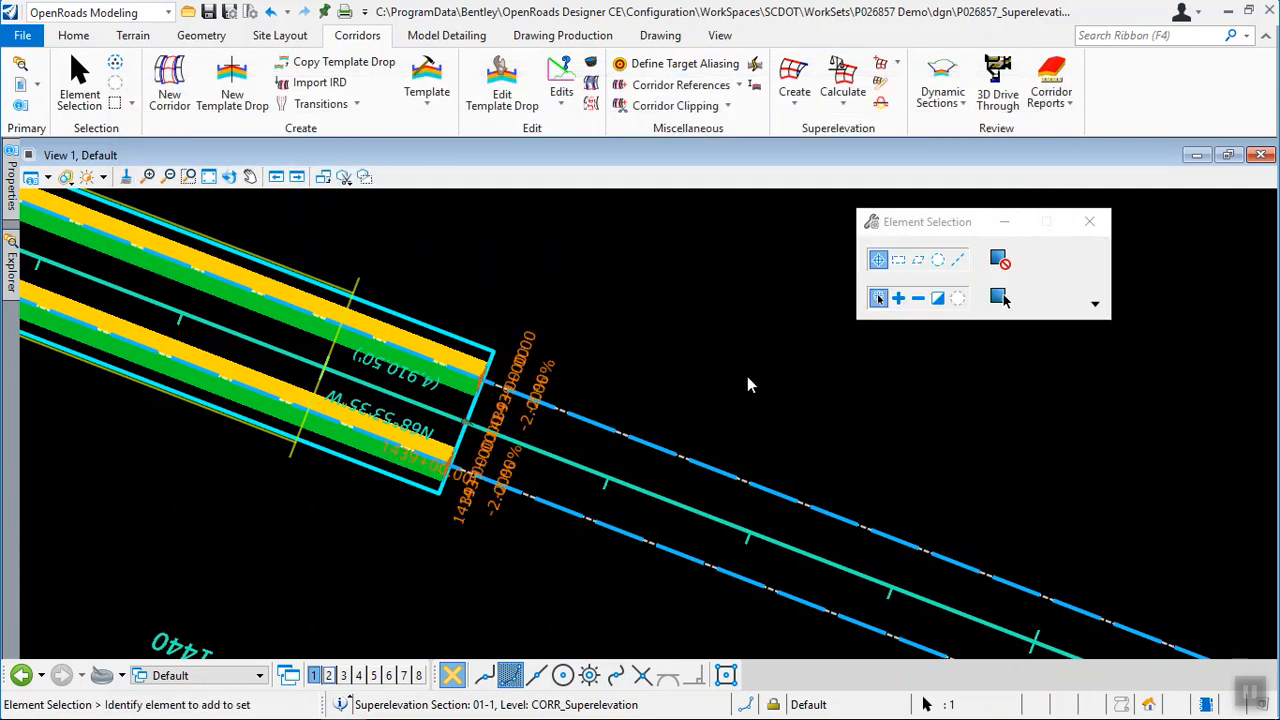
Examine the imported superelevation transitions of section 01-1 at both ends of the curve starting at PC 1464+10.50
scroll(908, 495, down, 8)
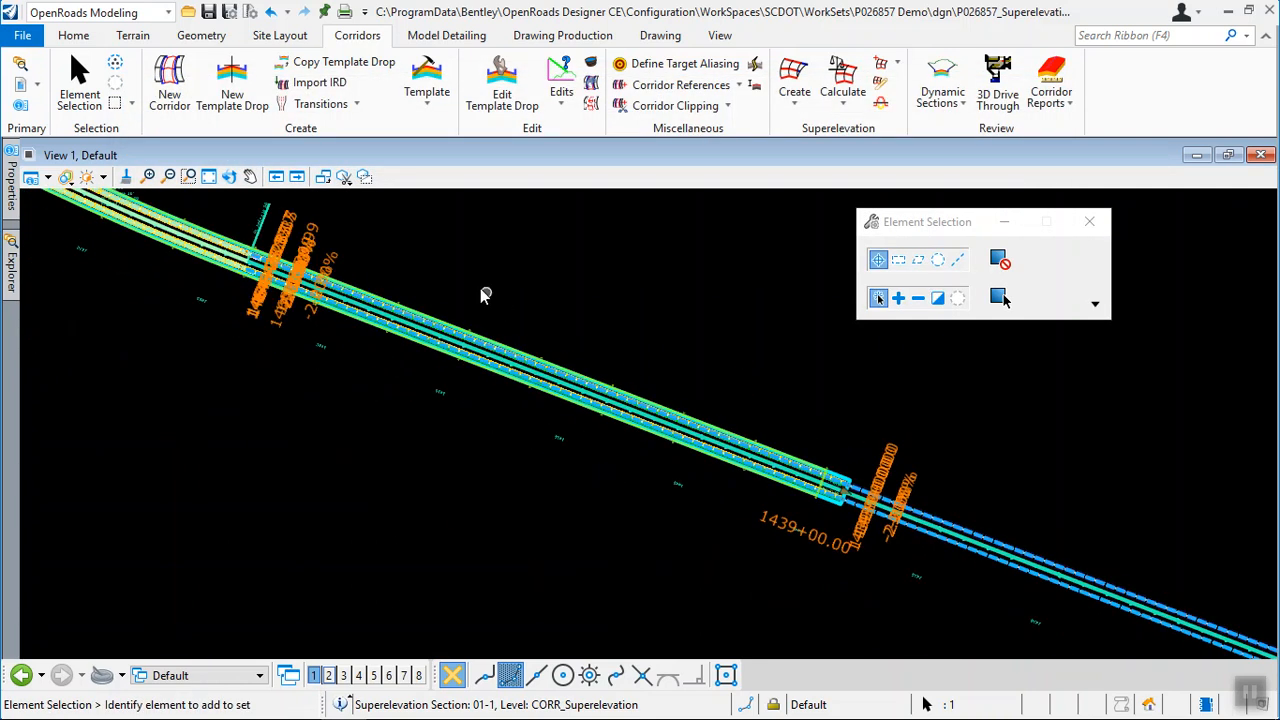
middle_drag(502, 302, 764, 459)
middle_drag(561, 321, 942, 472)
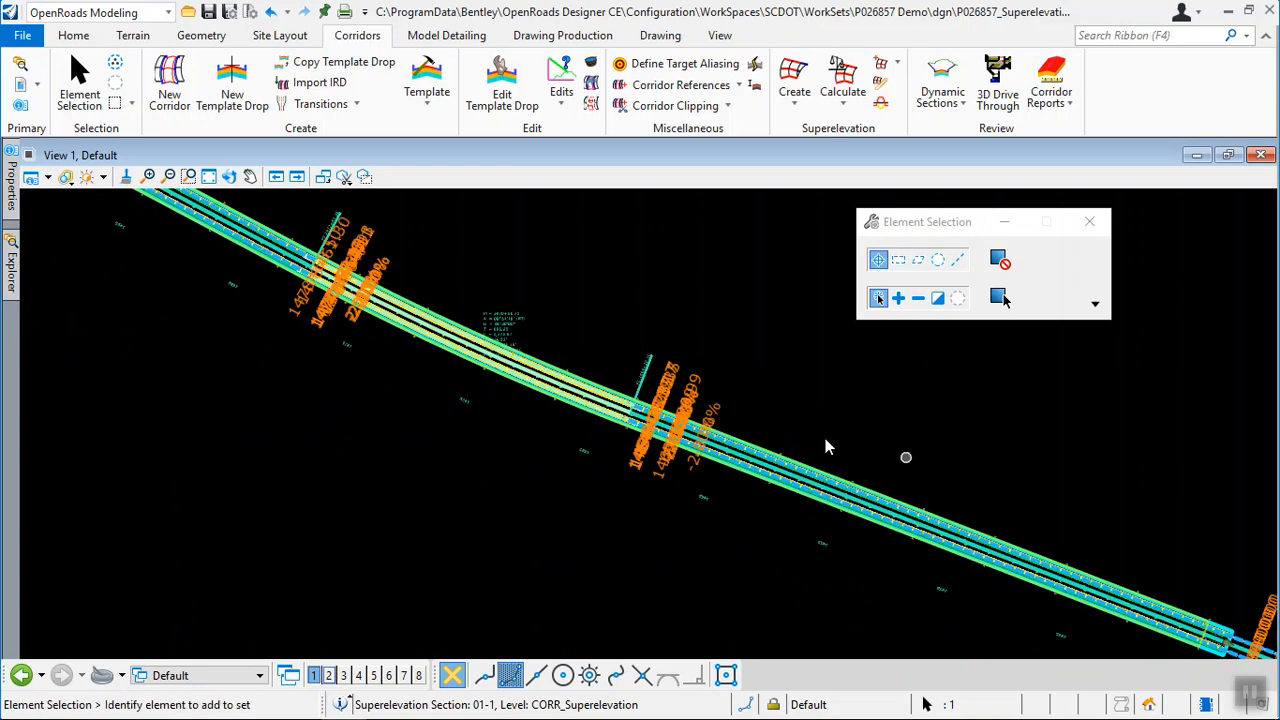
scroll(674, 410, up, 6)
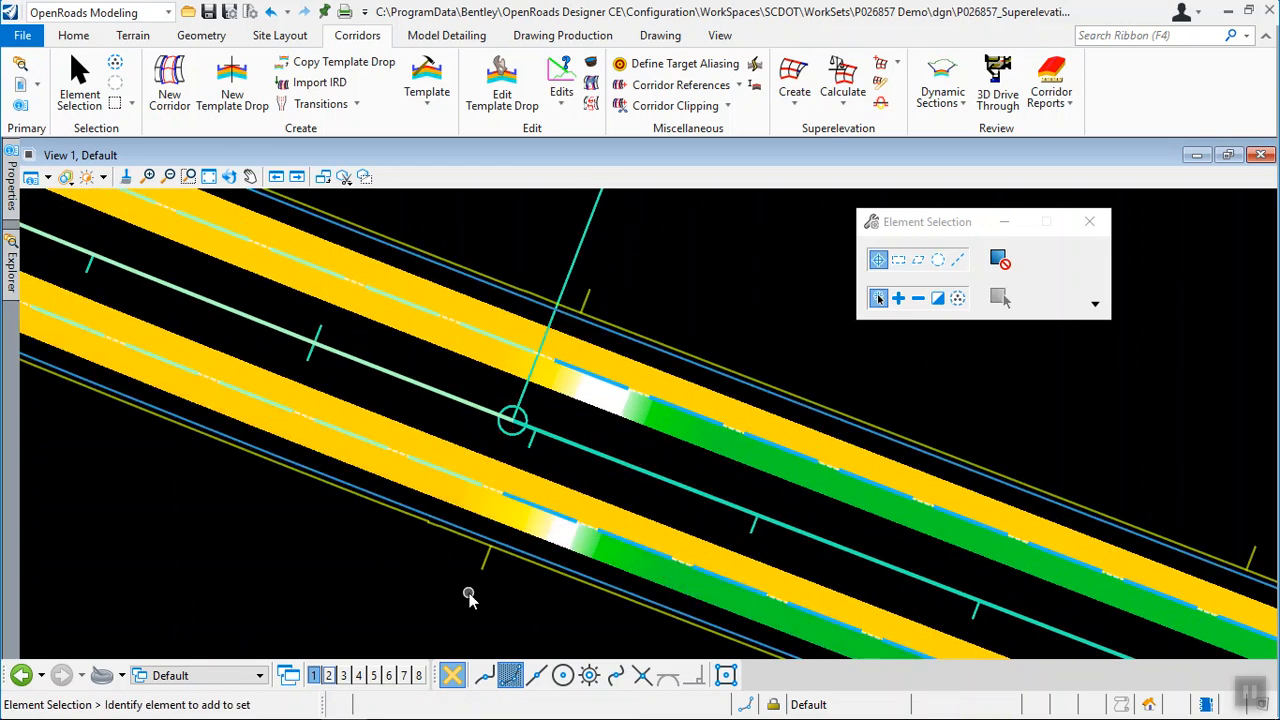
scroll(470, 597, down, 4)
middle_drag(254, 534, 814, 643)
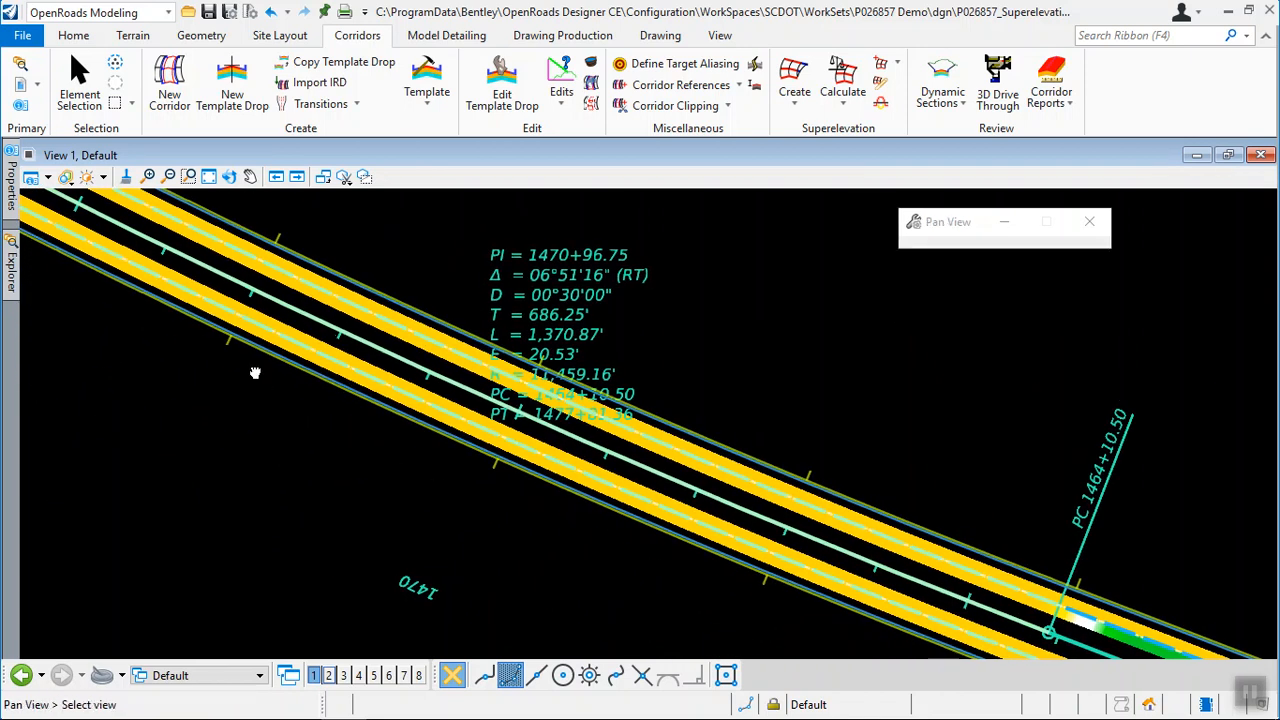
middle_drag(254, 374, 837, 615)
middle_drag(323, 391, 471, 519)
scroll(501, 440, up, 4)
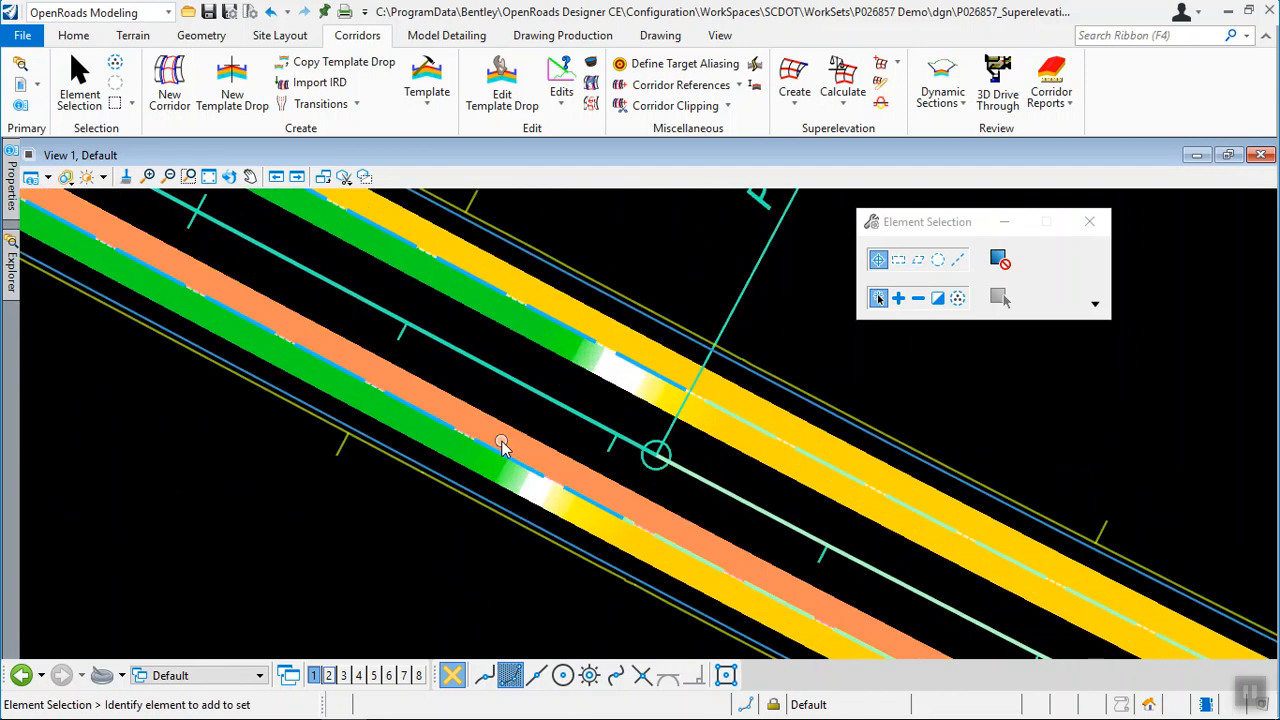
Start a superelevation import for section 01-2 using the file SE_01-2.csv
scroll(660, 588, down, 6)
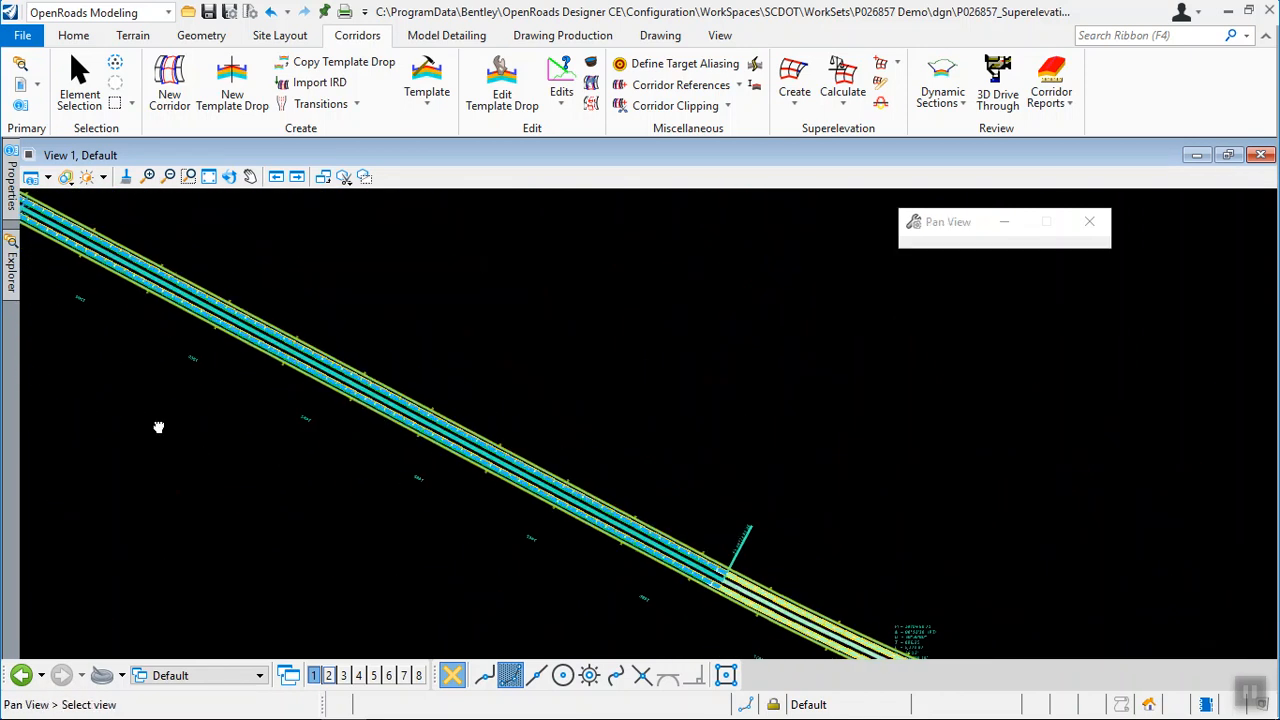
middle_drag(254, 386, 659, 592)
middle_drag(301, 367, 650, 592)
scroll(745, 485, up, 3)
scroll(745, 490, up, 4)
middle_drag(570, 600, 209, 383)
scroll(209, 383, down, 4)
scroll(553, 424, up, 8)
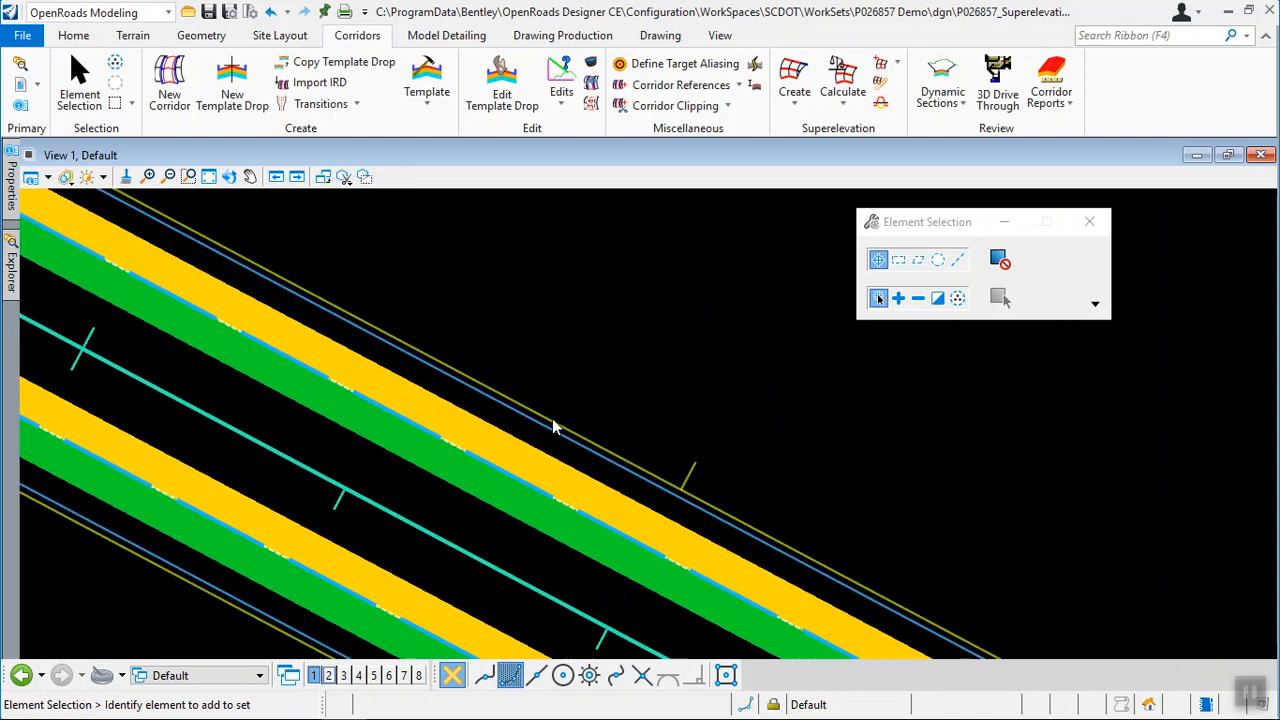
click(504, 417)
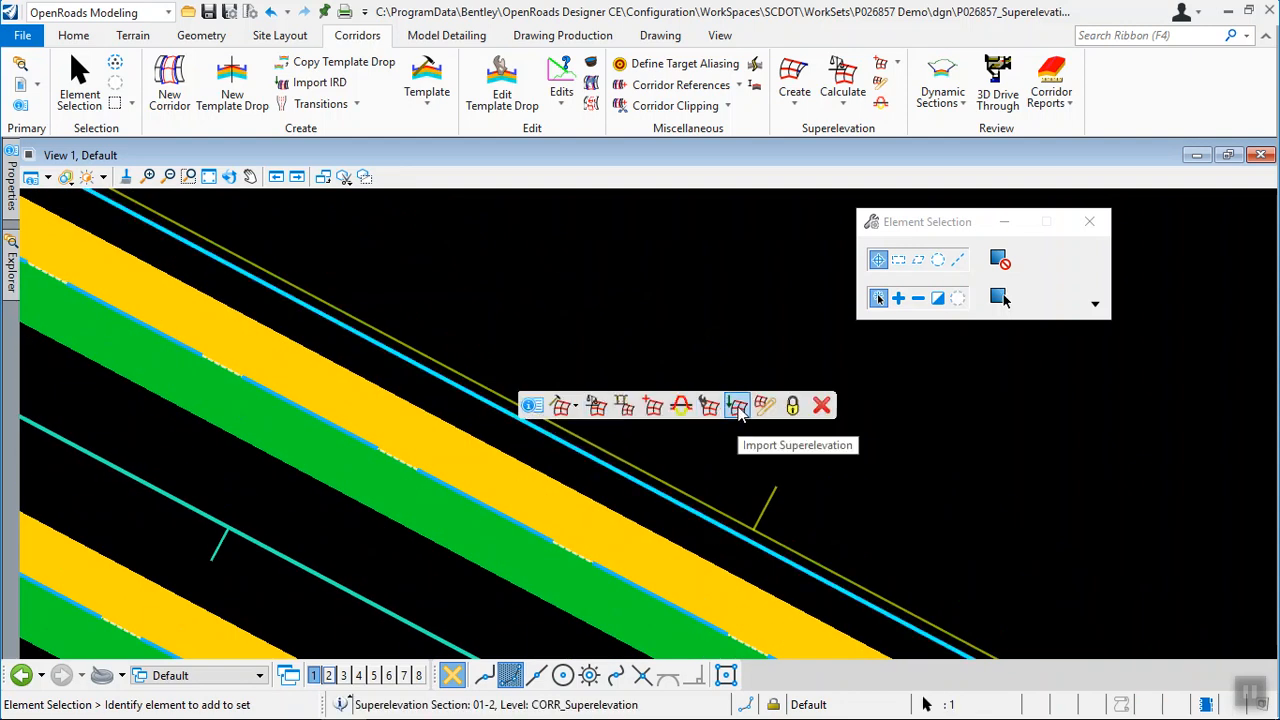
click(737, 405)
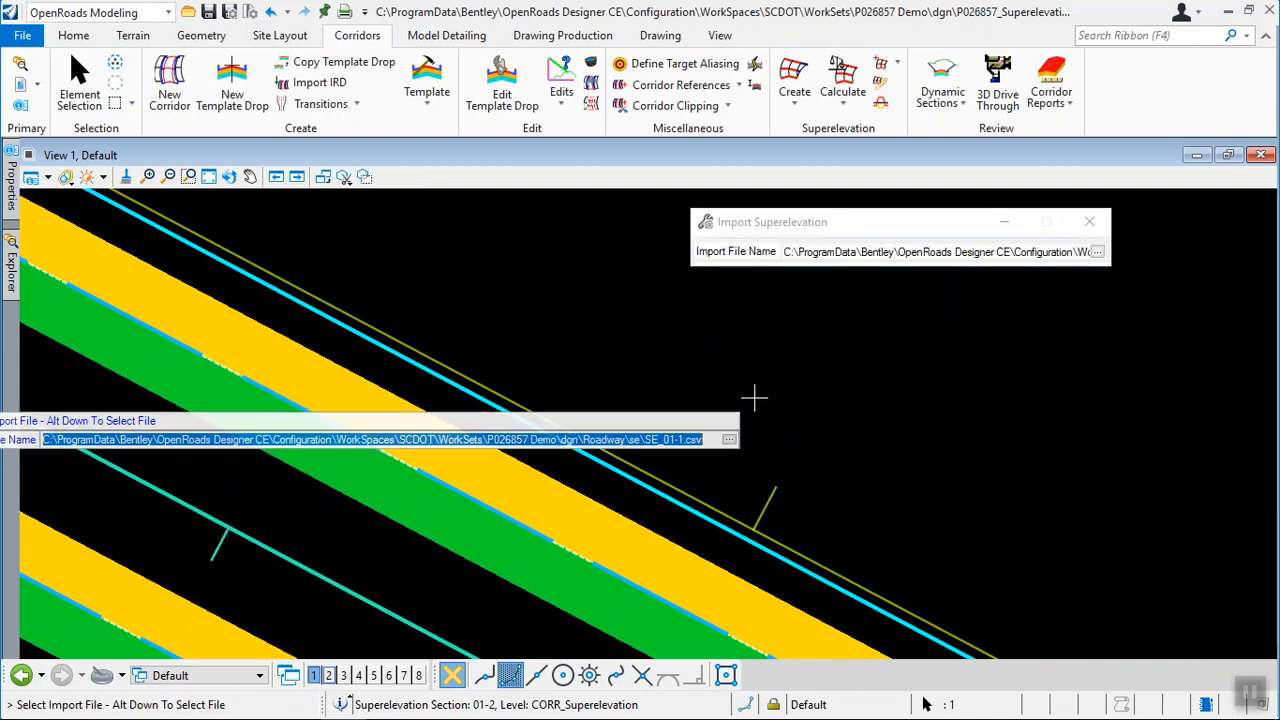
click(1097, 252)
click(440, 265)
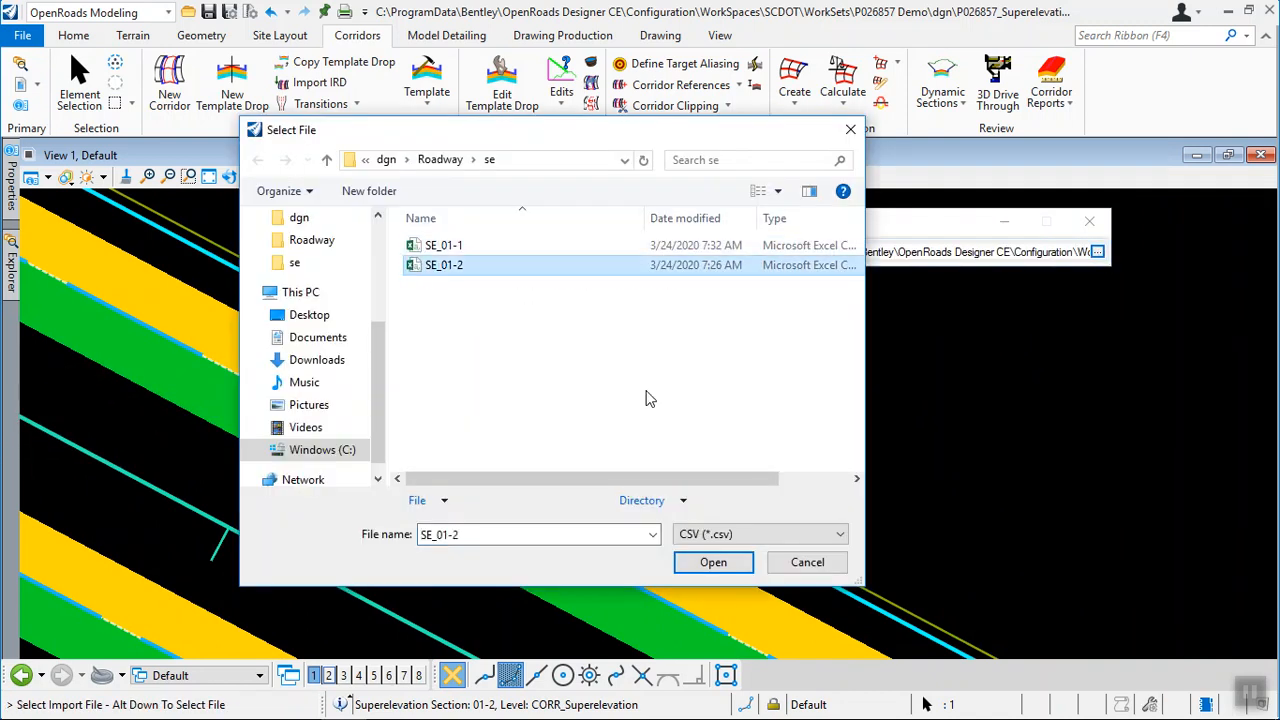
click(724, 564)
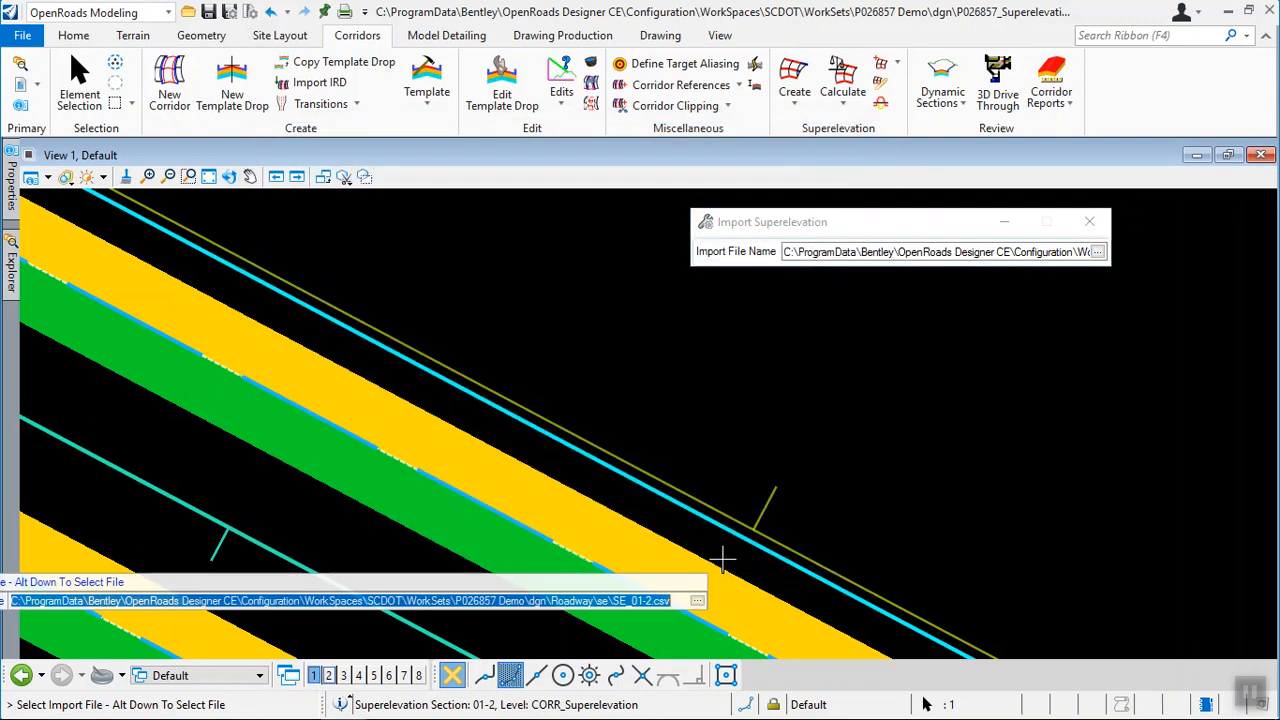
click(984, 295)
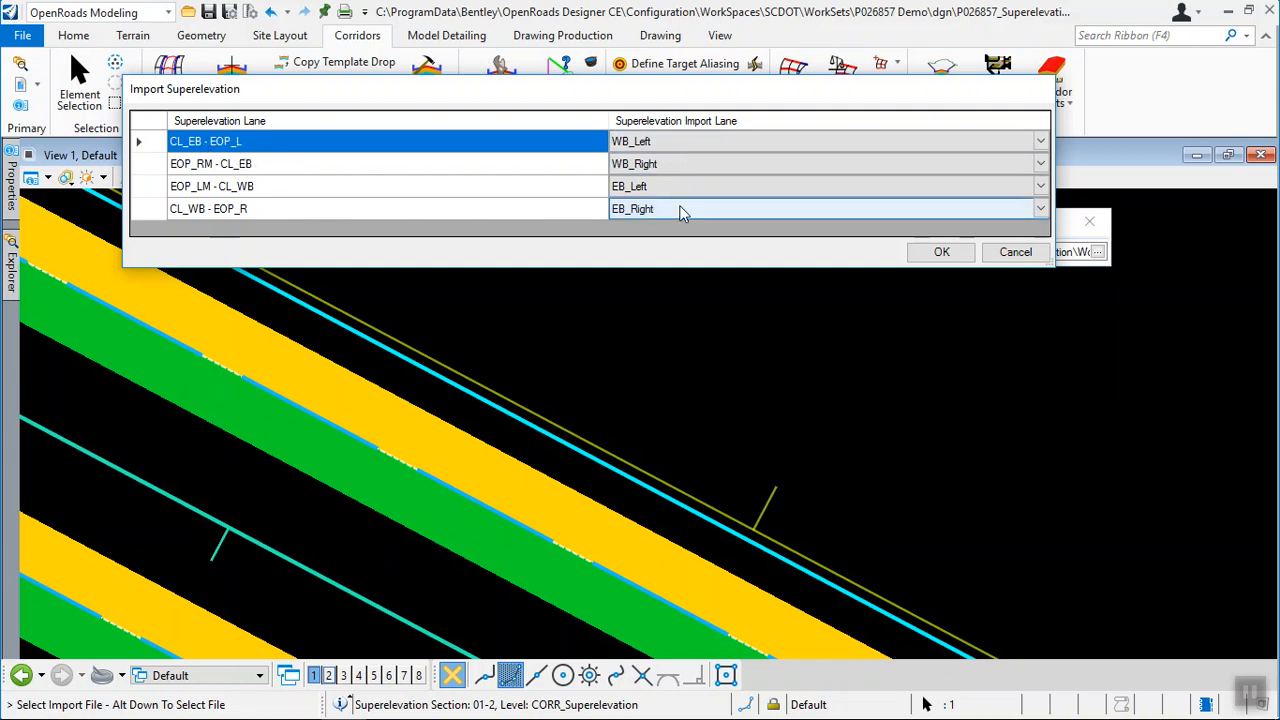
Match lane CL_EB - EOP_L to import lane EB_Left and lane EOP_RM - CL_EB to EB_Right
click(1041, 143)
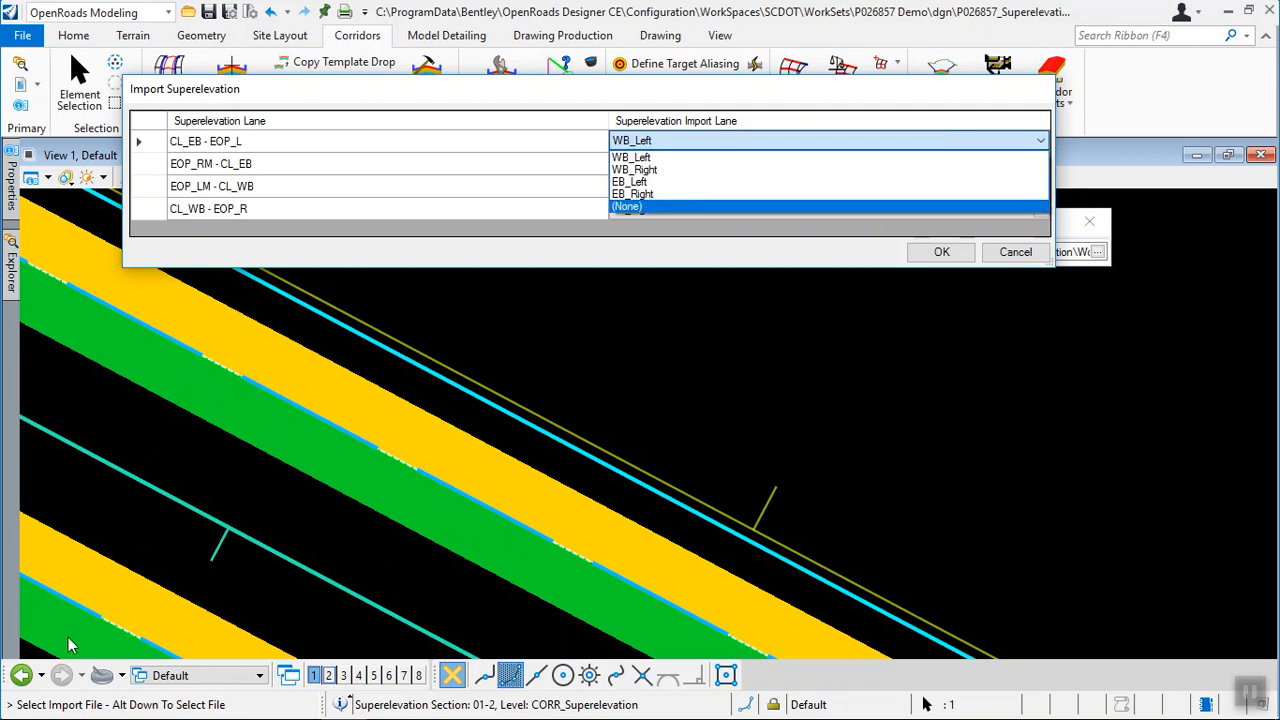
click(630, 182)
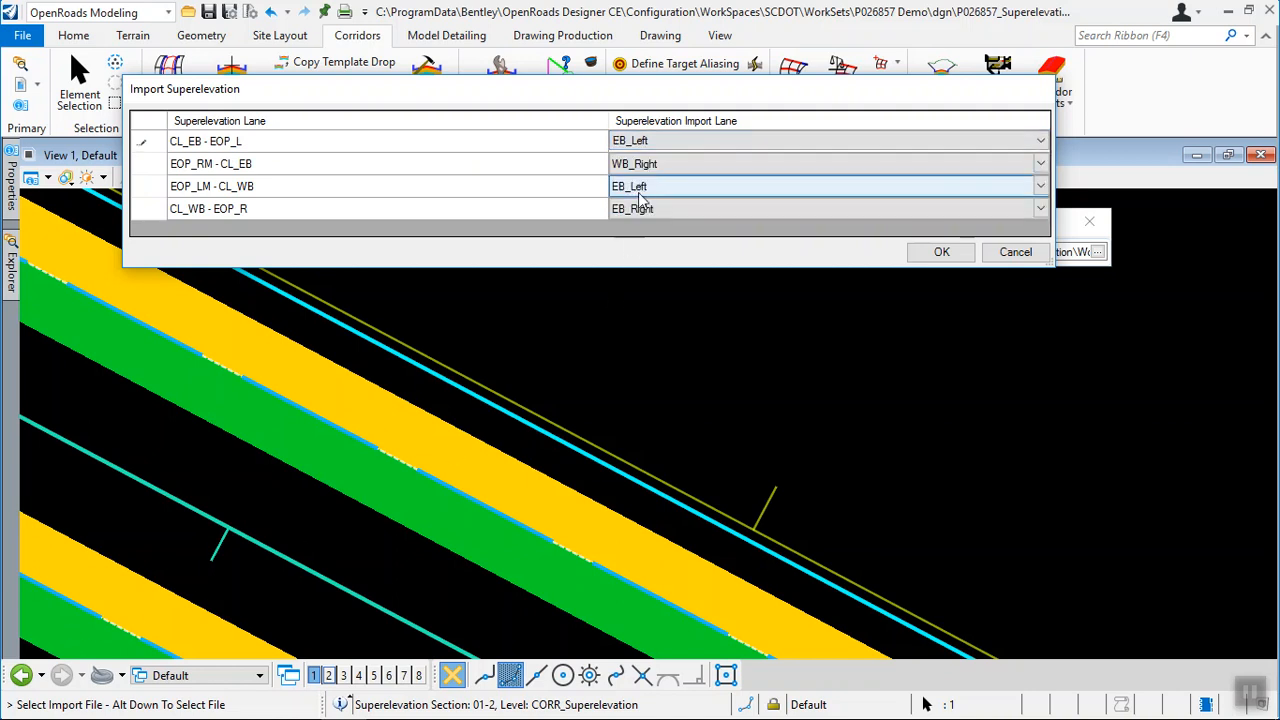
click(670, 164)
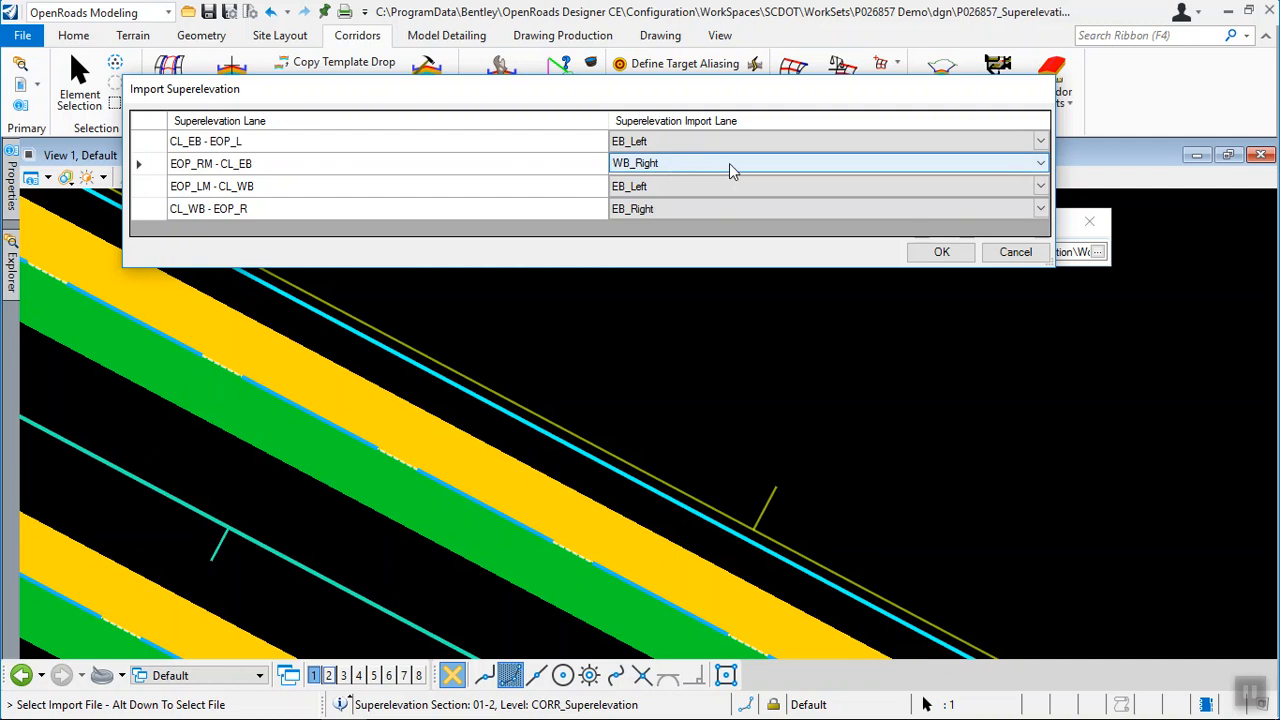
click(1020, 167)
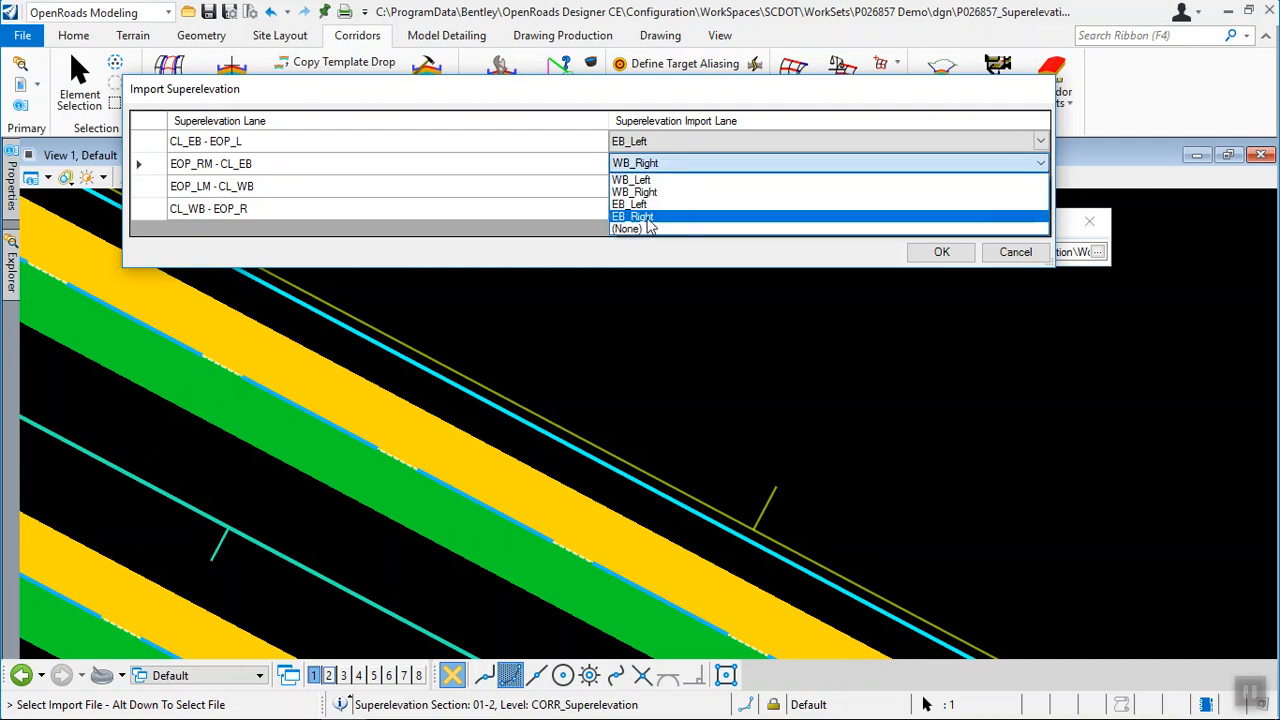
click(660, 211)
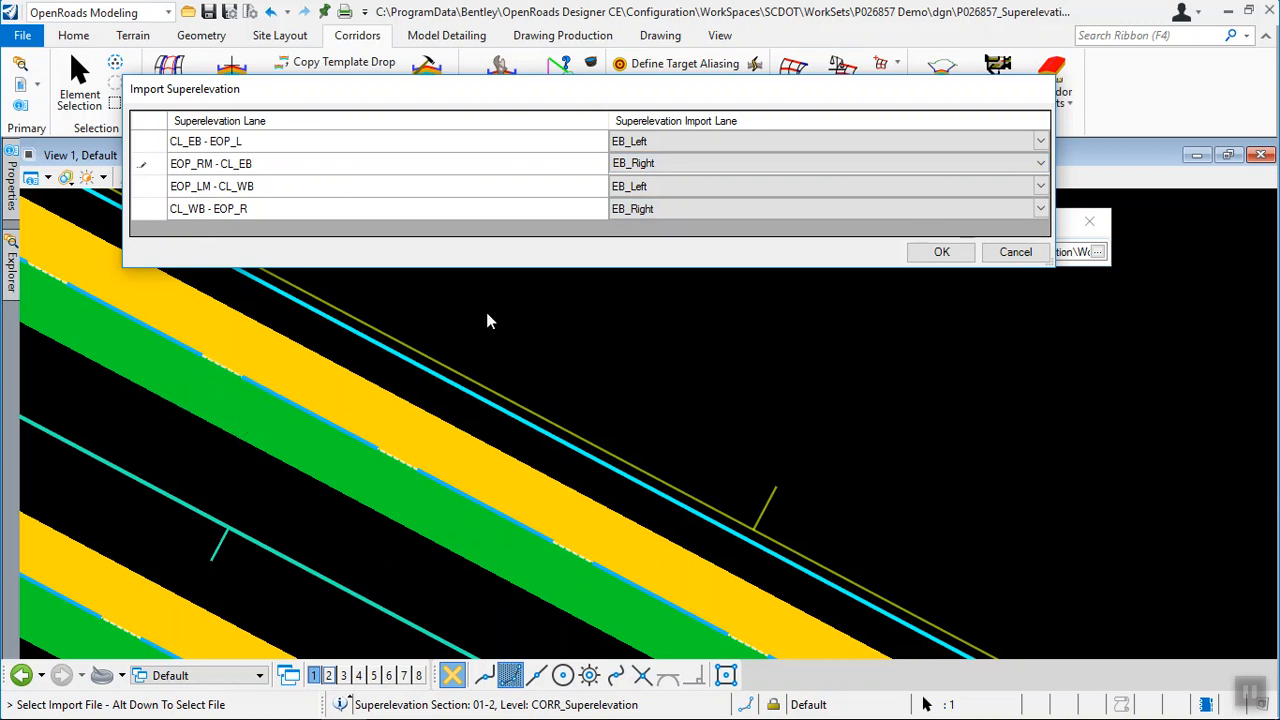
Match lane EOP_LM - CL_WB to WB_Left and lane CL_WB - EOP_R to WB_Right, and import the section 01-2 data
click(736, 191)
click(764, 189)
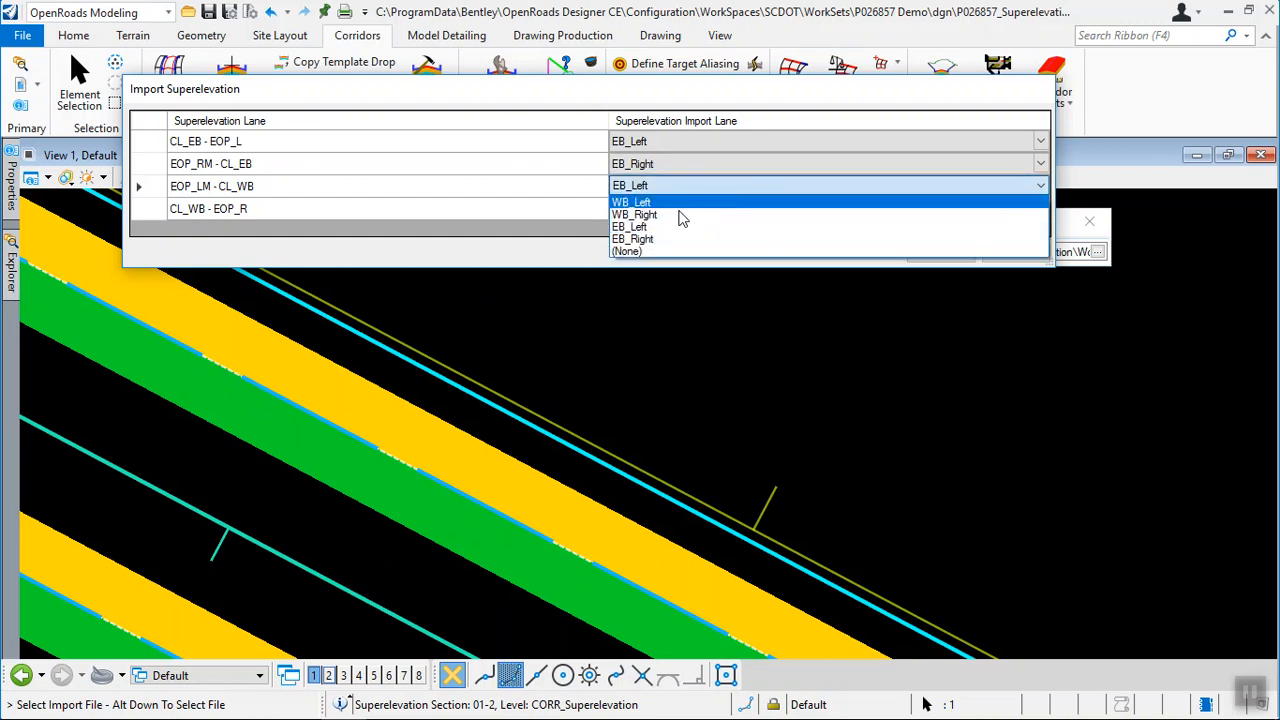
click(700, 202)
click(695, 210)
click(695, 212)
click(700, 212)
click(651, 240)
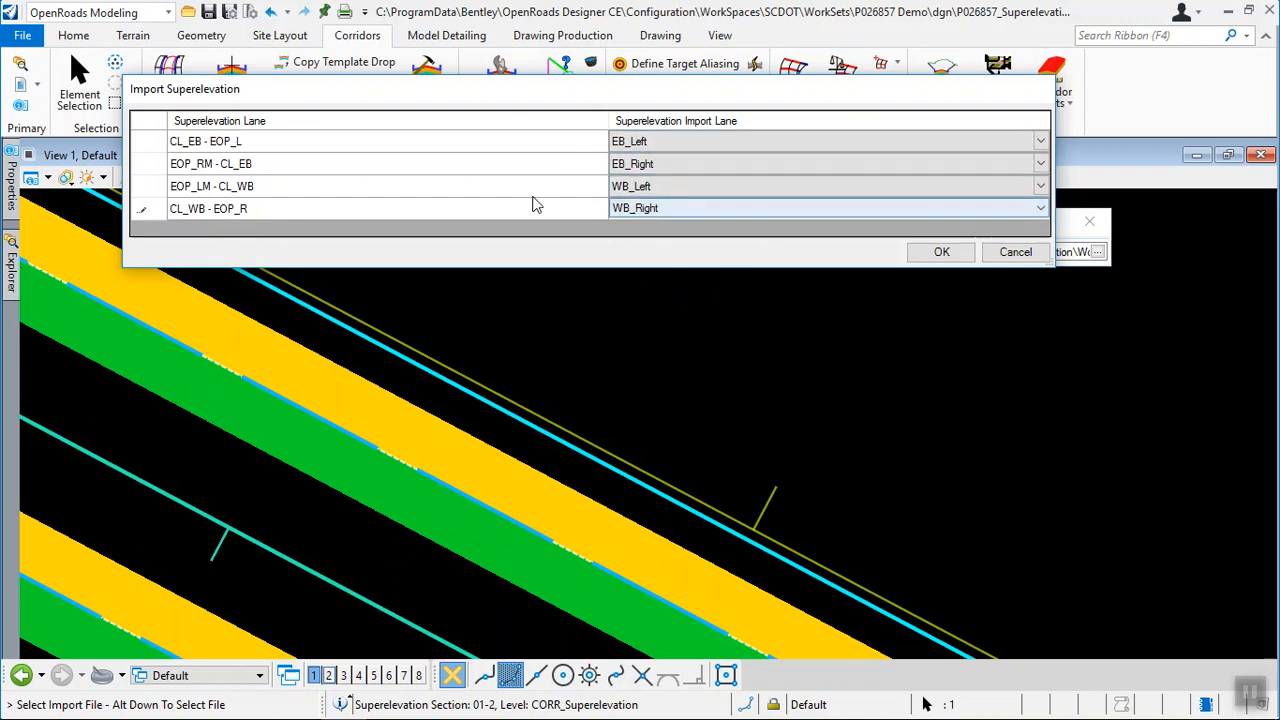
click(941, 253)
Examine the imported cross slopes and lane transitions of section 01-2 around station 1539+98.88
scroll(768, 364, down, 2)
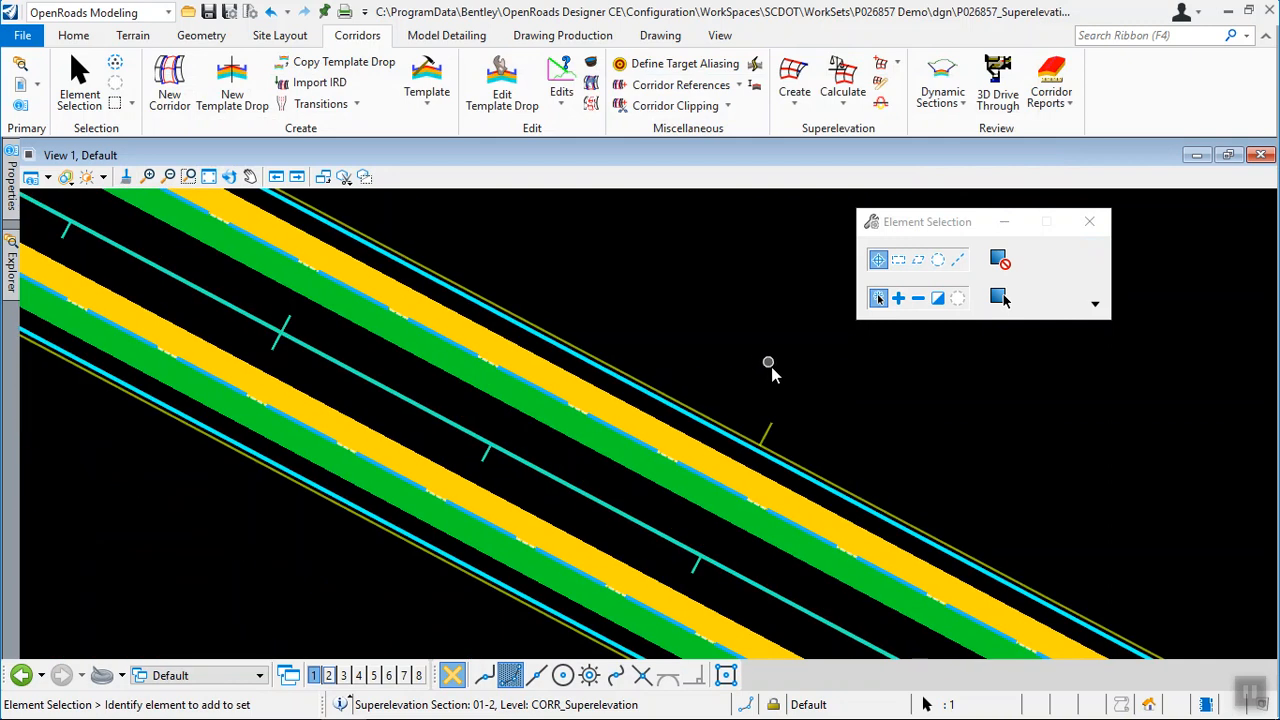
middle_drag(956, 498, 956, 498)
middle_drag(739, 347, 1010, 478)
scroll(1013, 489, down, 2)
middle_drag(720, 320, 1005, 569)
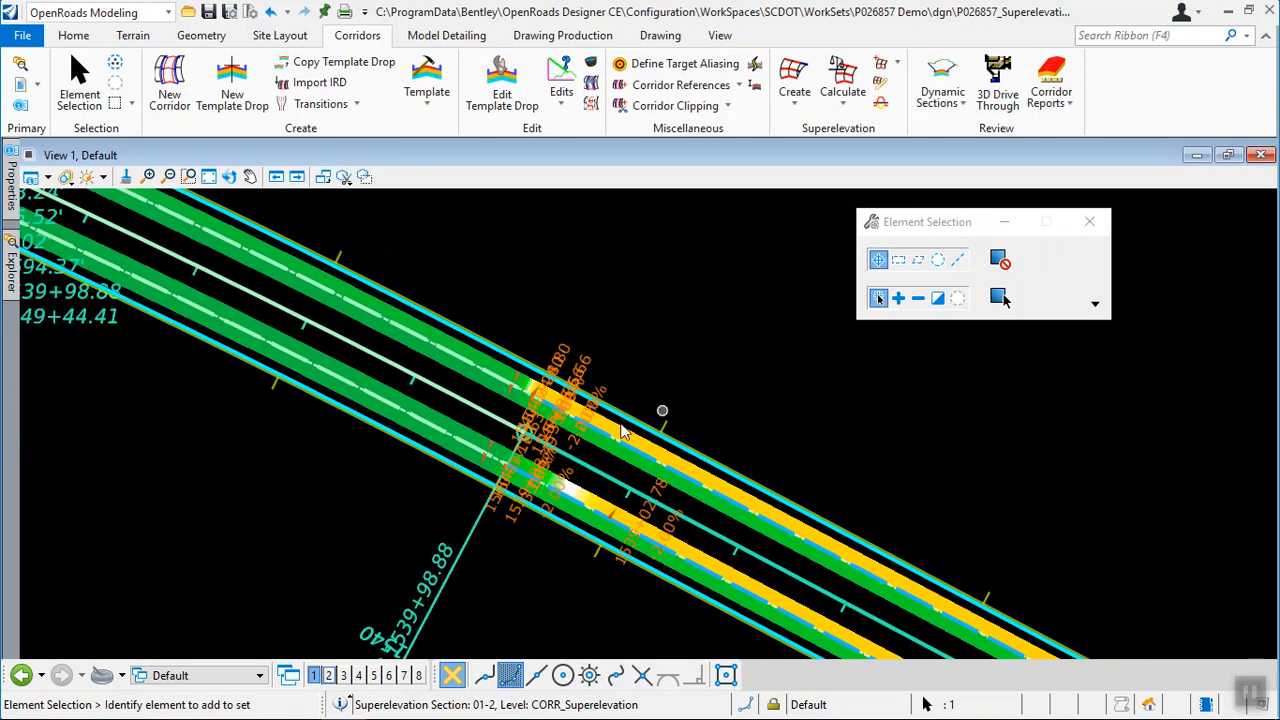
scroll(682, 410, up, 2)
scroll(445, 340, up, 2)
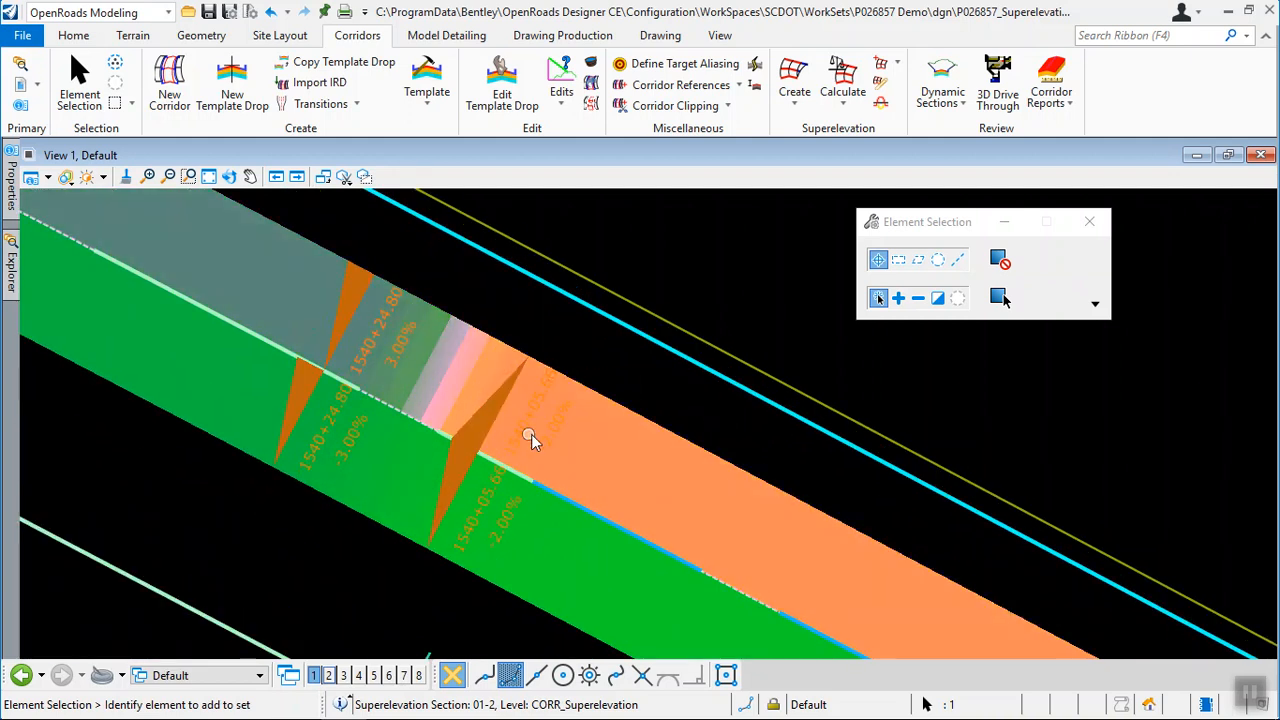
scroll(540, 410, down, 3)
scroll(530, 335, down, 4)
middle_drag(385, 418, 780, 487)
scroll(780, 487, up, 2)
scroll(550, 461, up, 2)
scroll(410, 433, down, 5)
Open the superelevation editor for section 01-1, picking the section near PC station 1464+10.50
middle_drag(805, 481, 458, 249)
scroll(536, 306, down, 3)
middle_drag(993, 532, 553, 322)
middle_drag(948, 536, 528, 283)
scroll(803, 468, up, 4)
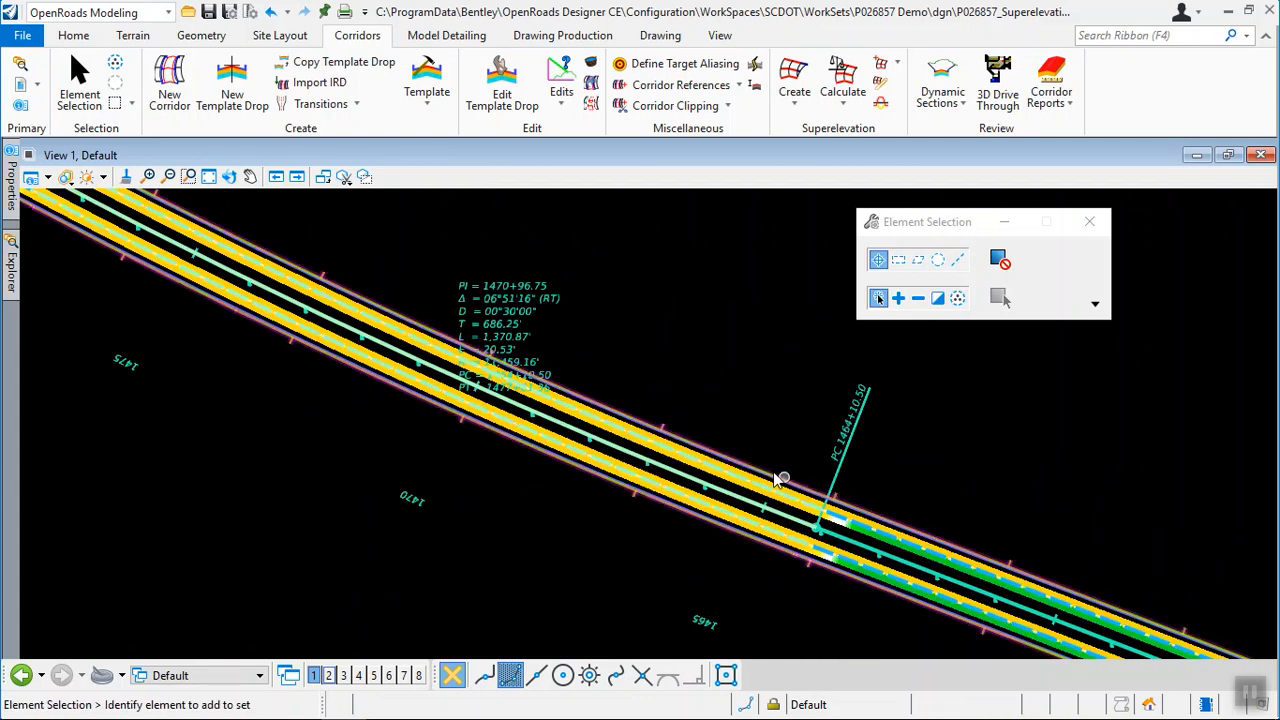
scroll(734, 487, up, 2)
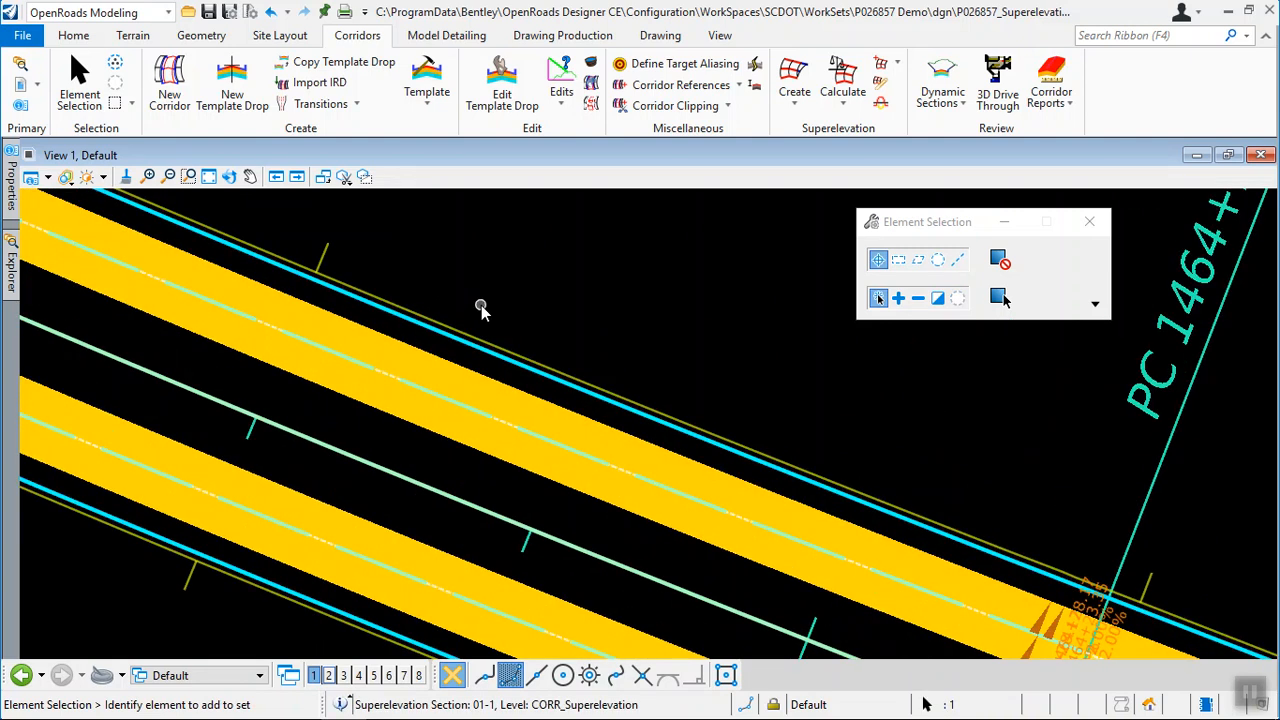
mouse_move(431, 332)
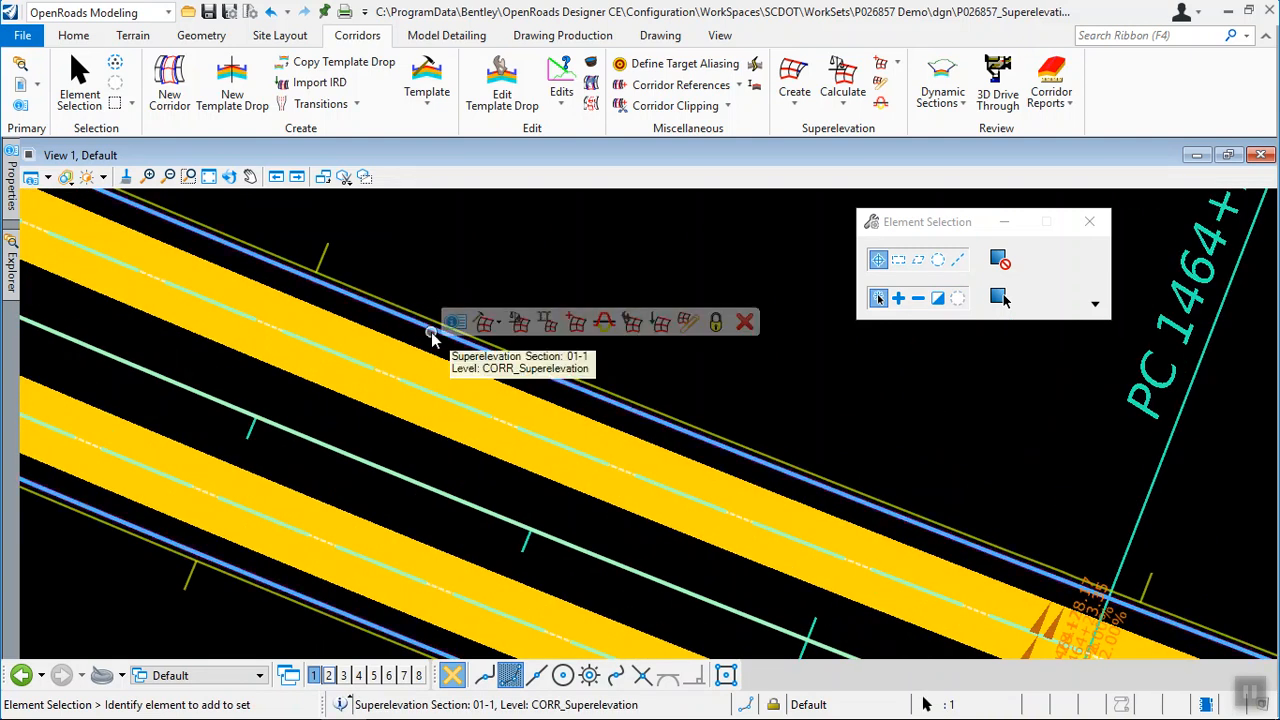
click(634, 324)
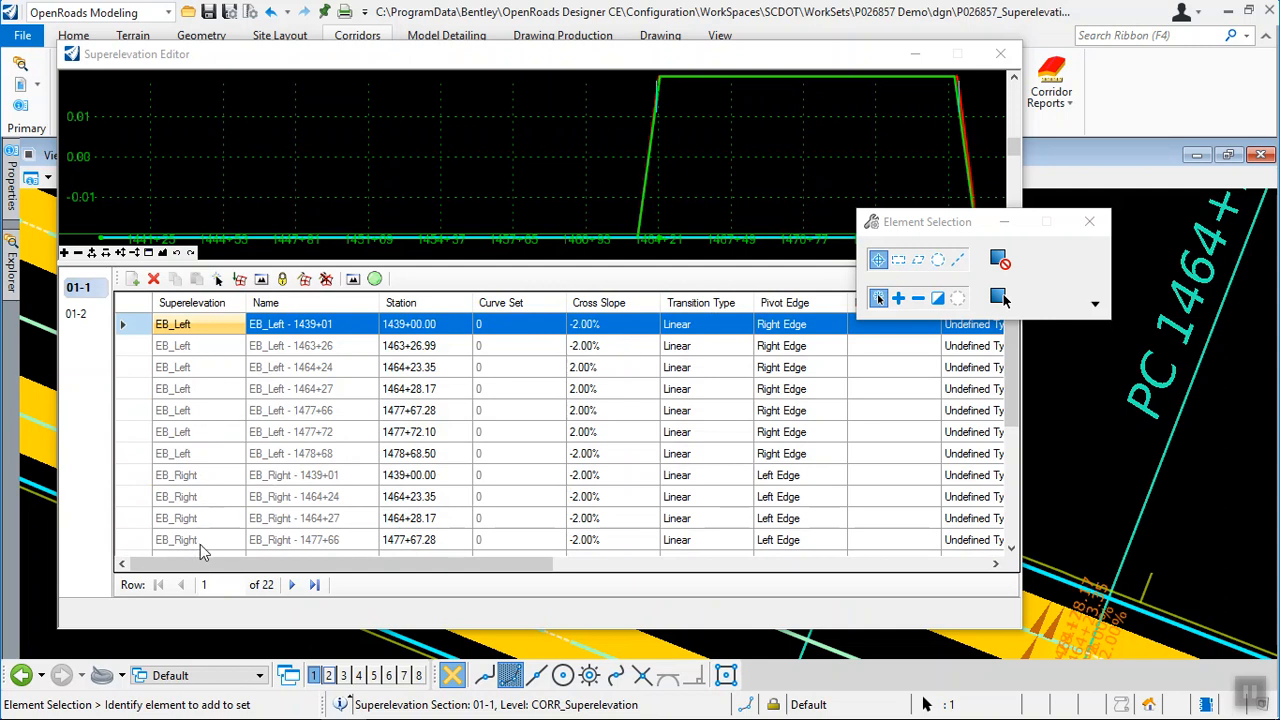
Delete all superelevation rows of section 01-1, from the first EB_Left row through the last WB_Right row, and close the editor
drag(943, 229, 1056, 162)
drag(766, 61, 725, 34)
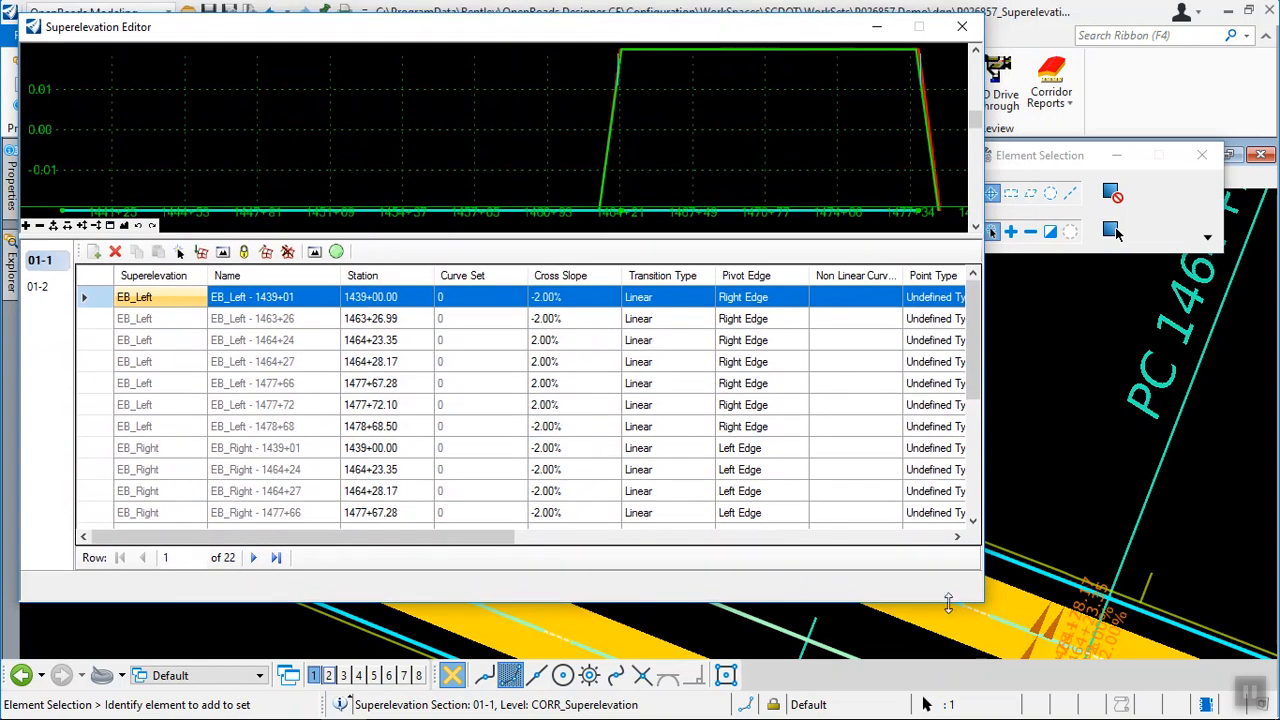
drag(944, 603, 940, 672)
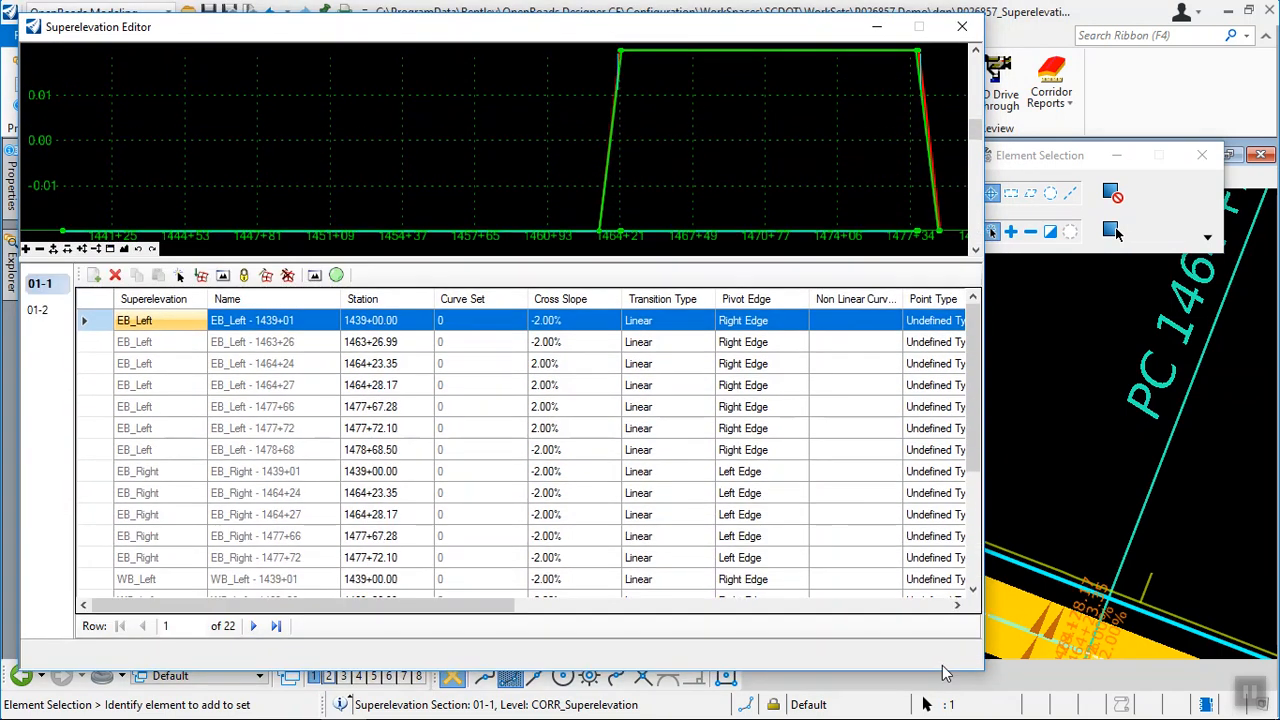
drag(976, 412, 981, 506)
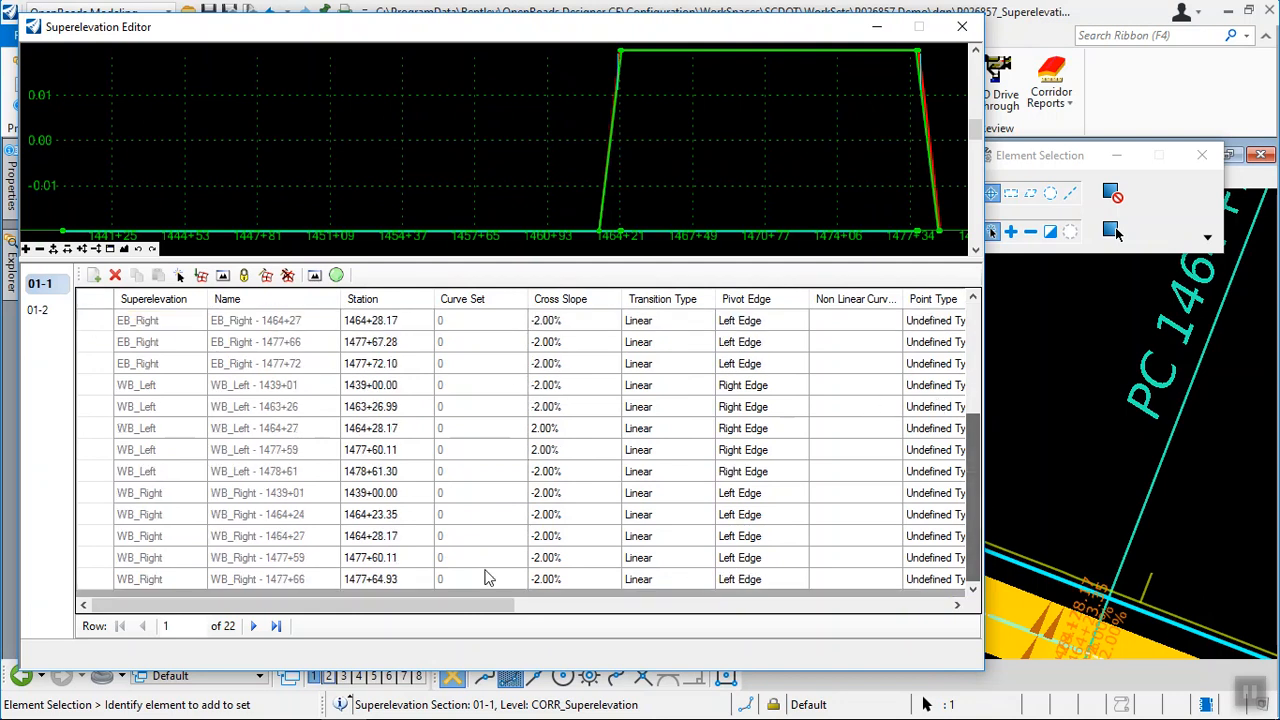
shift+click(100, 580)
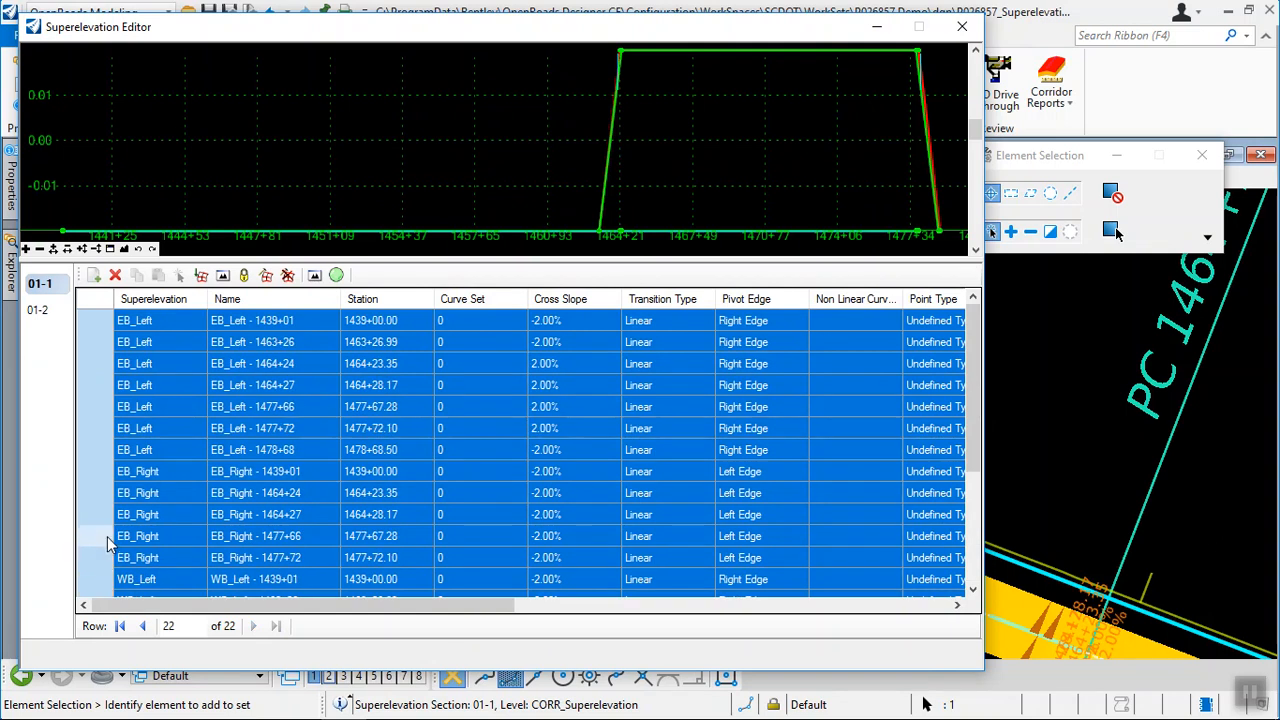
click(115, 275)
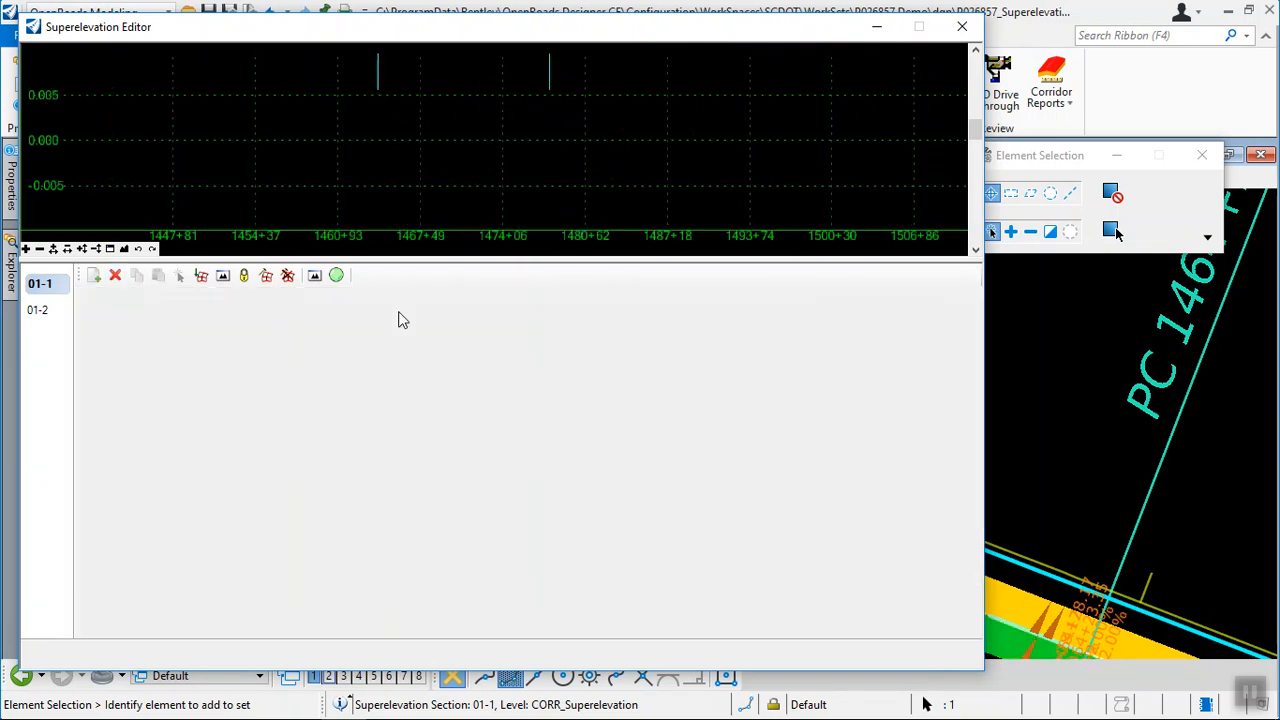
click(962, 26)
Import SE_01-1.csv into section 01-1, matching EB_Left, EB_Right, WB_Left and WB_Right to the import lanes of the same names
scroll(526, 282, down, 5)
scroll(554, 304, down, 1)
middle_drag(638, 463, 871, 593)
scroll(397, 262, up, 5)
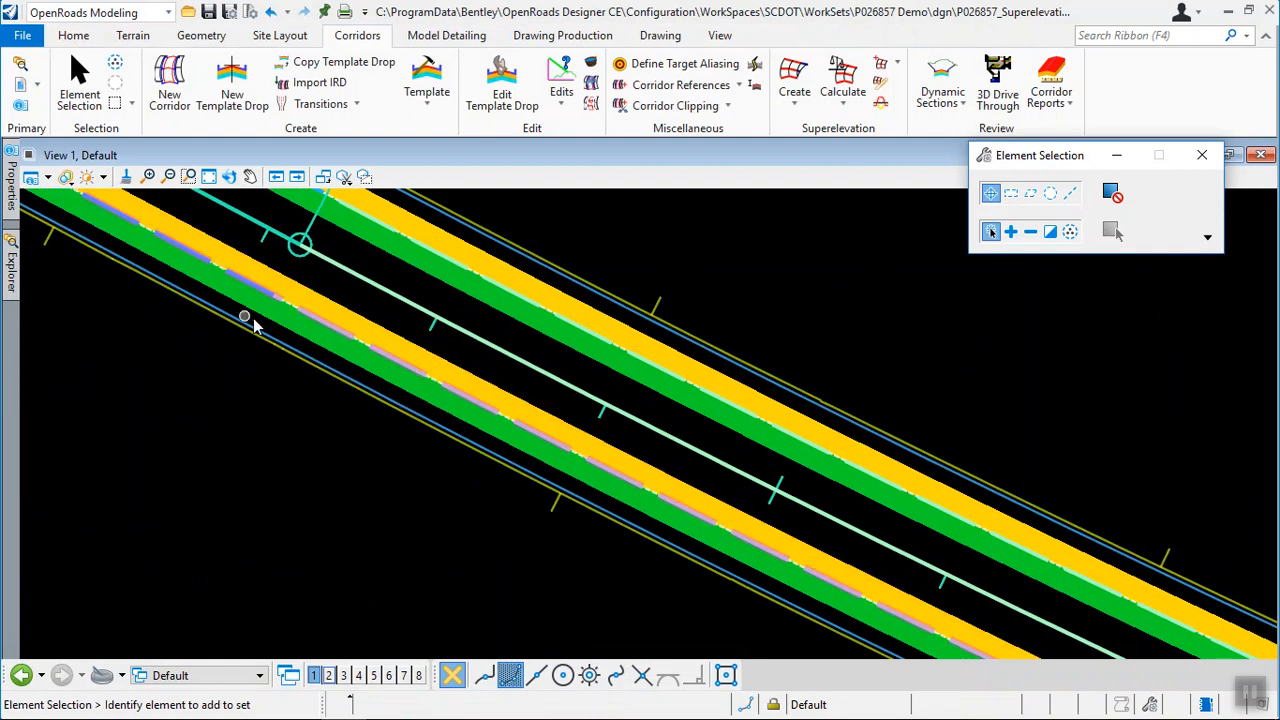
scroll(467, 228, up, 3)
click(476, 225)
click(706, 217)
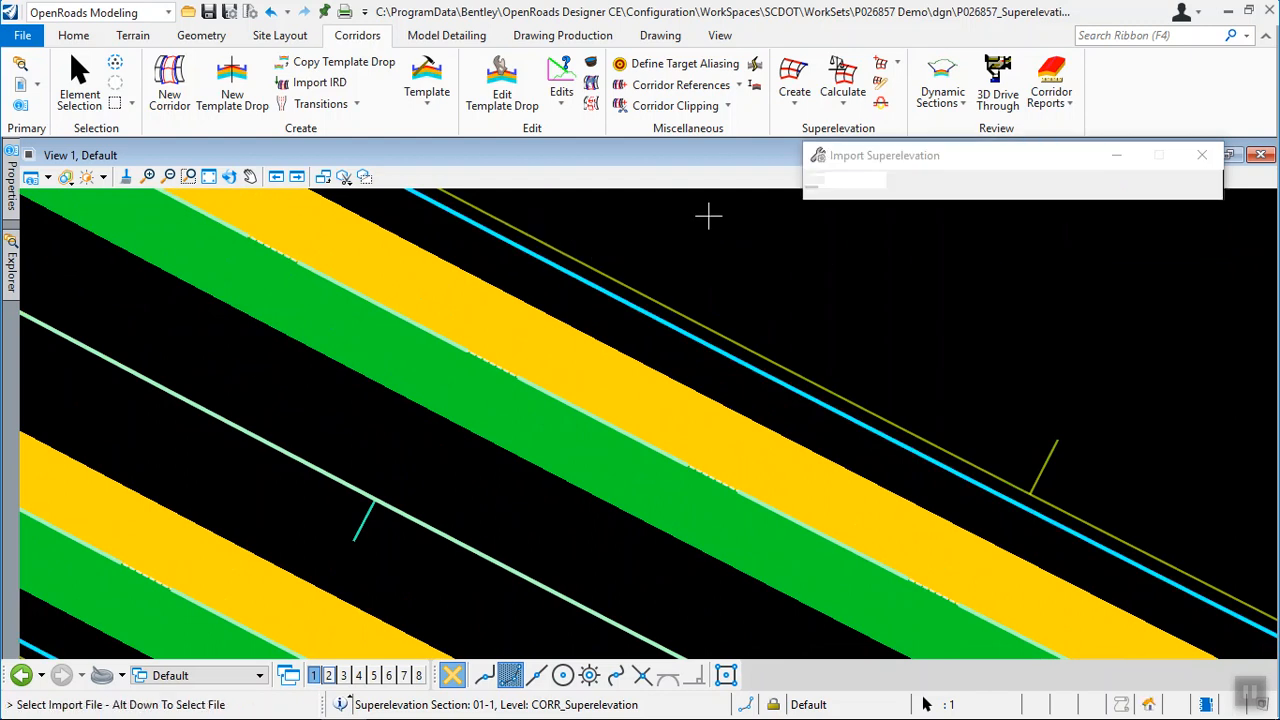
click(1210, 186)
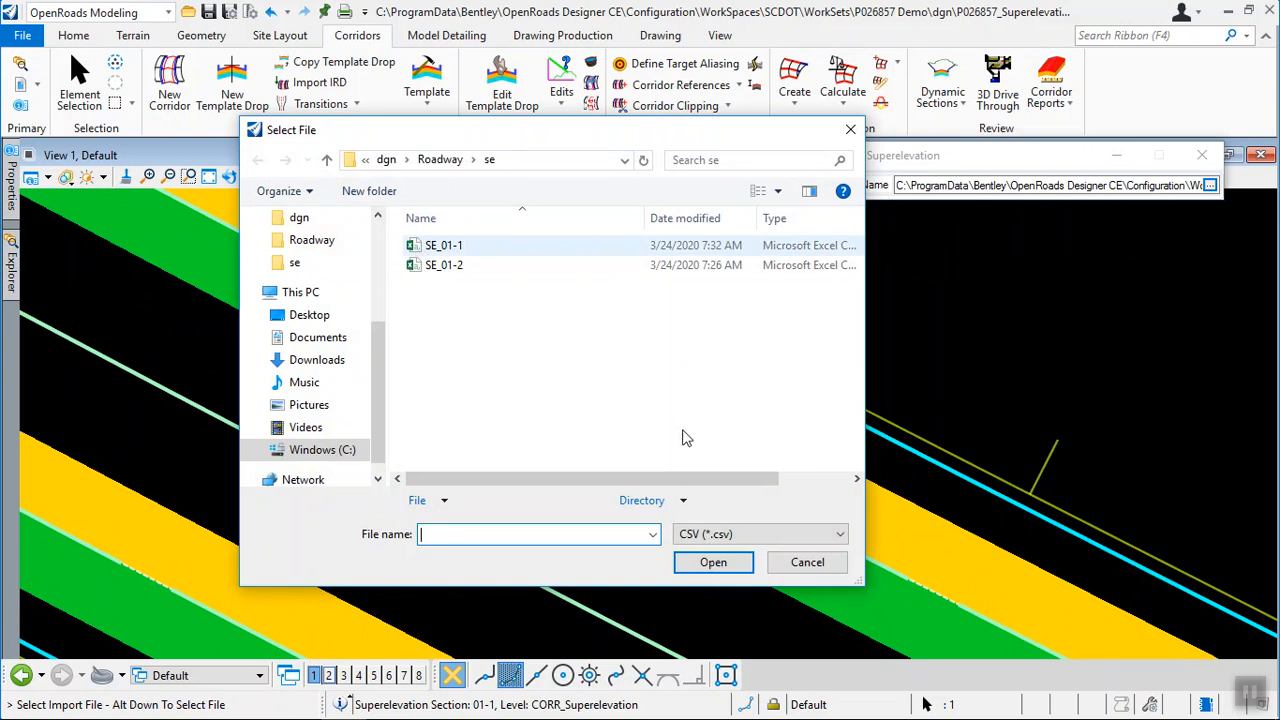
double_click(485, 250)
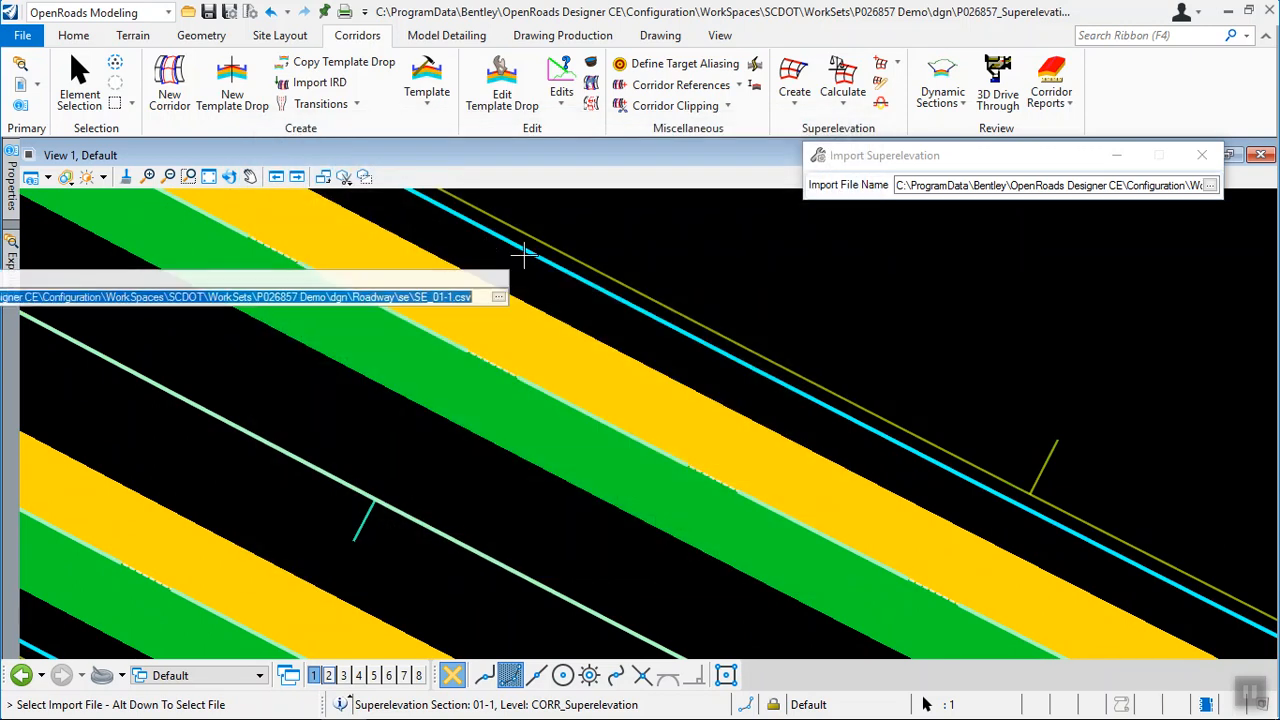
click(1070, 228)
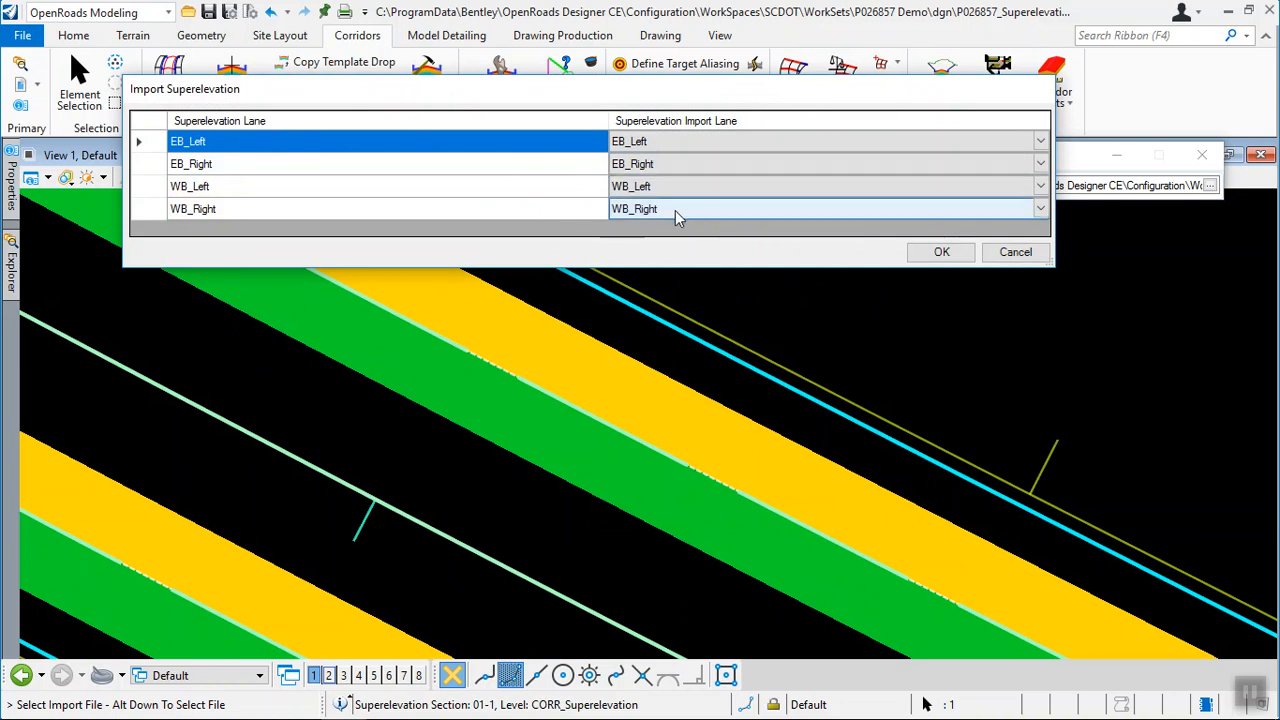
click(940, 253)
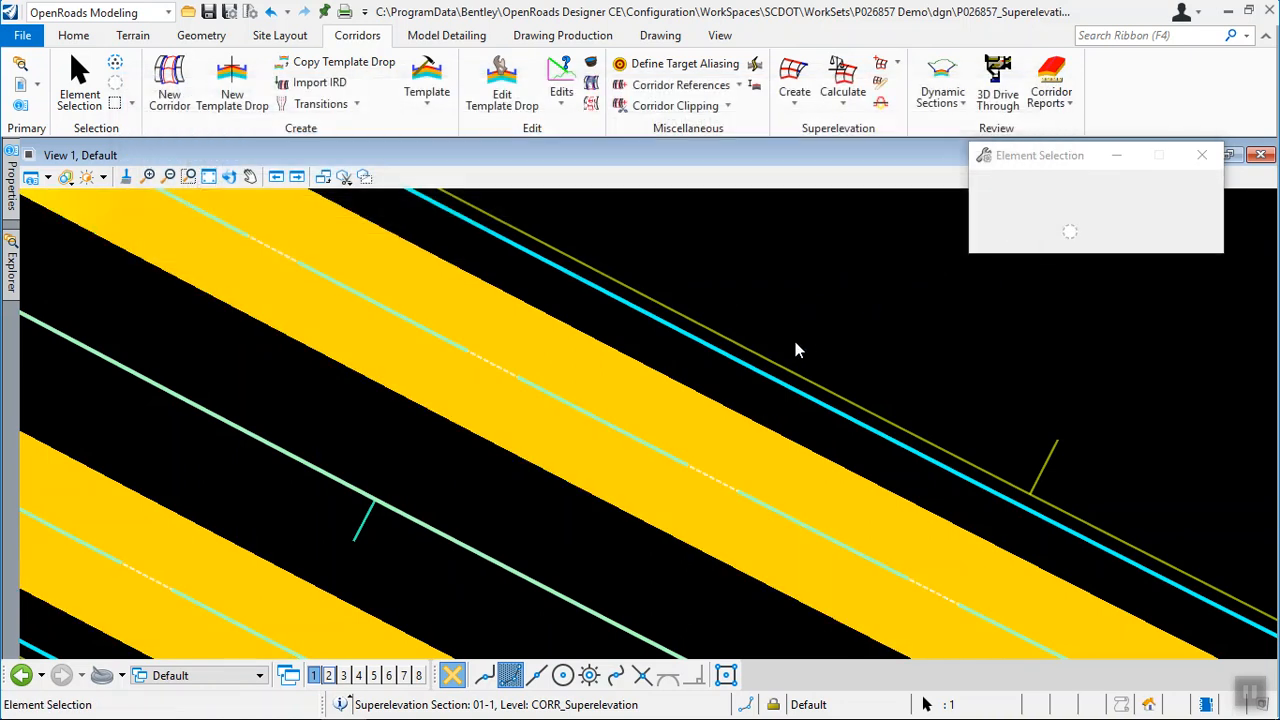
Examine the cross slope transitions of section 01-1 from the curve's PT near 1477 past its PC at 1464+10.50
scroll(645, 357, down, 5)
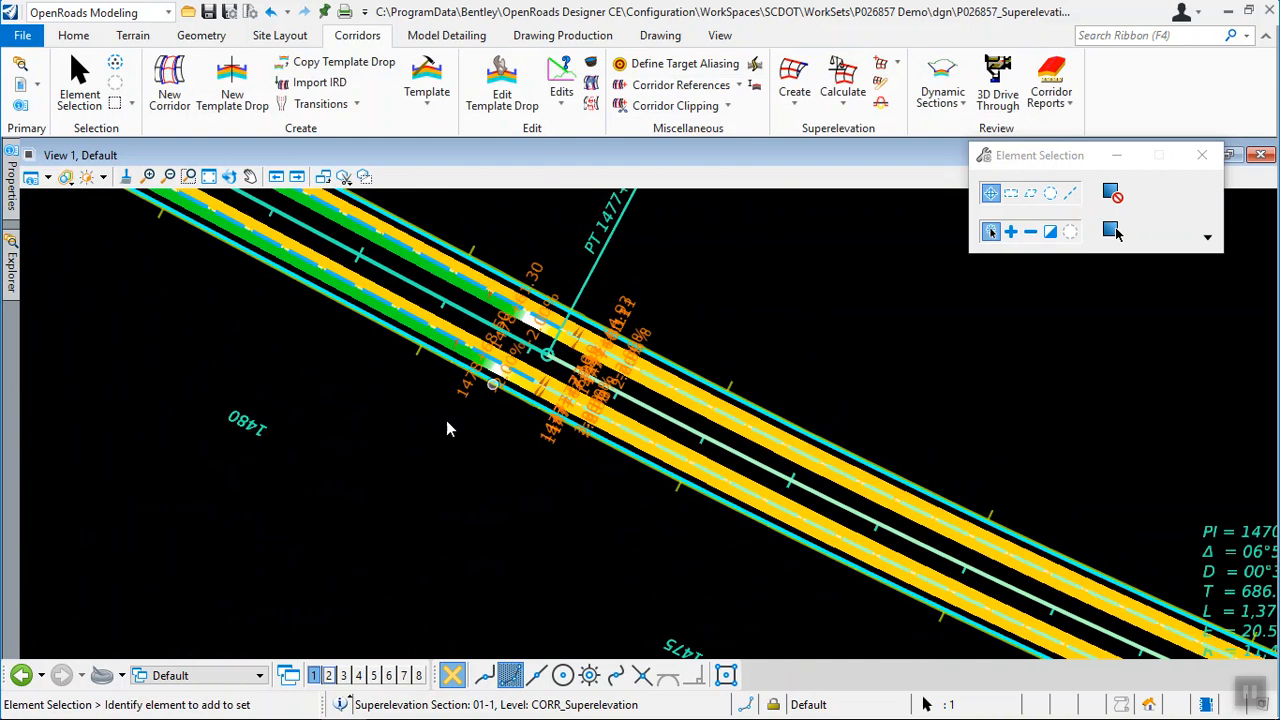
click(514, 354)
scroll(517, 336, up, 3)
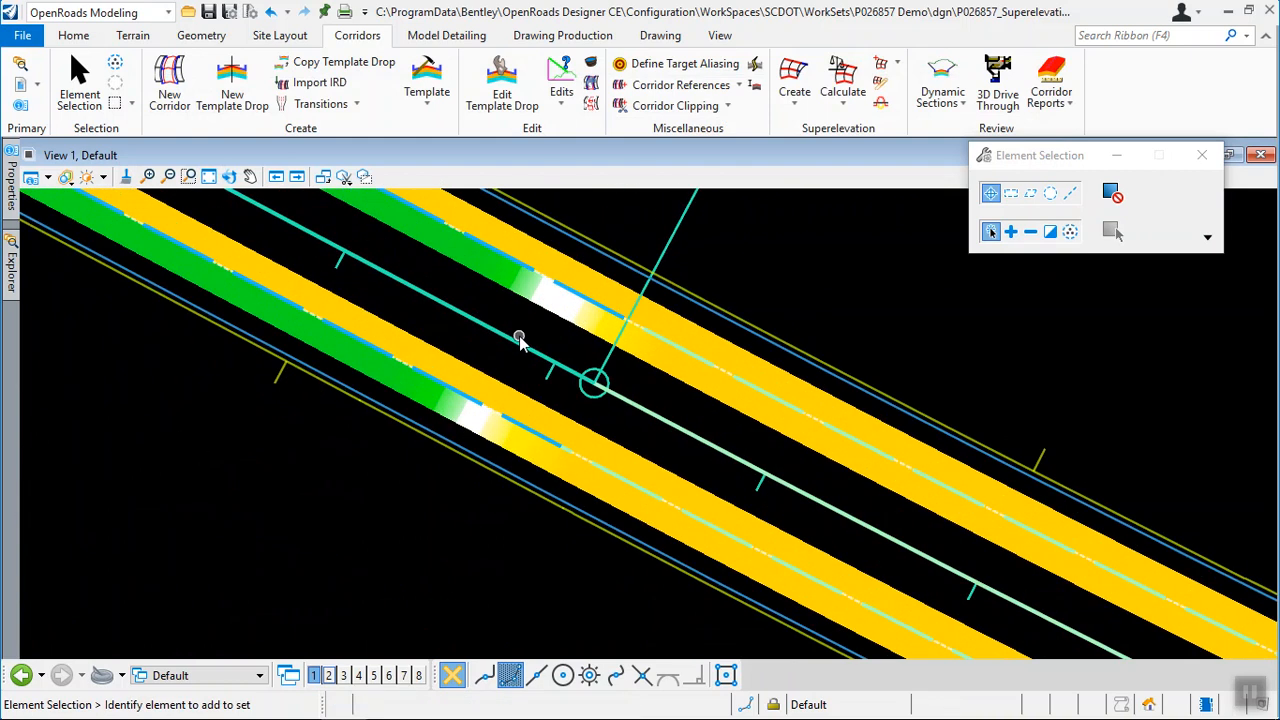
scroll(520, 340, down, 4)
scroll(525, 335, up, 4)
middle_drag(787, 523, 398, 359)
scroll(398, 359, down, 4)
middle_drag(906, 534, 503, 289)
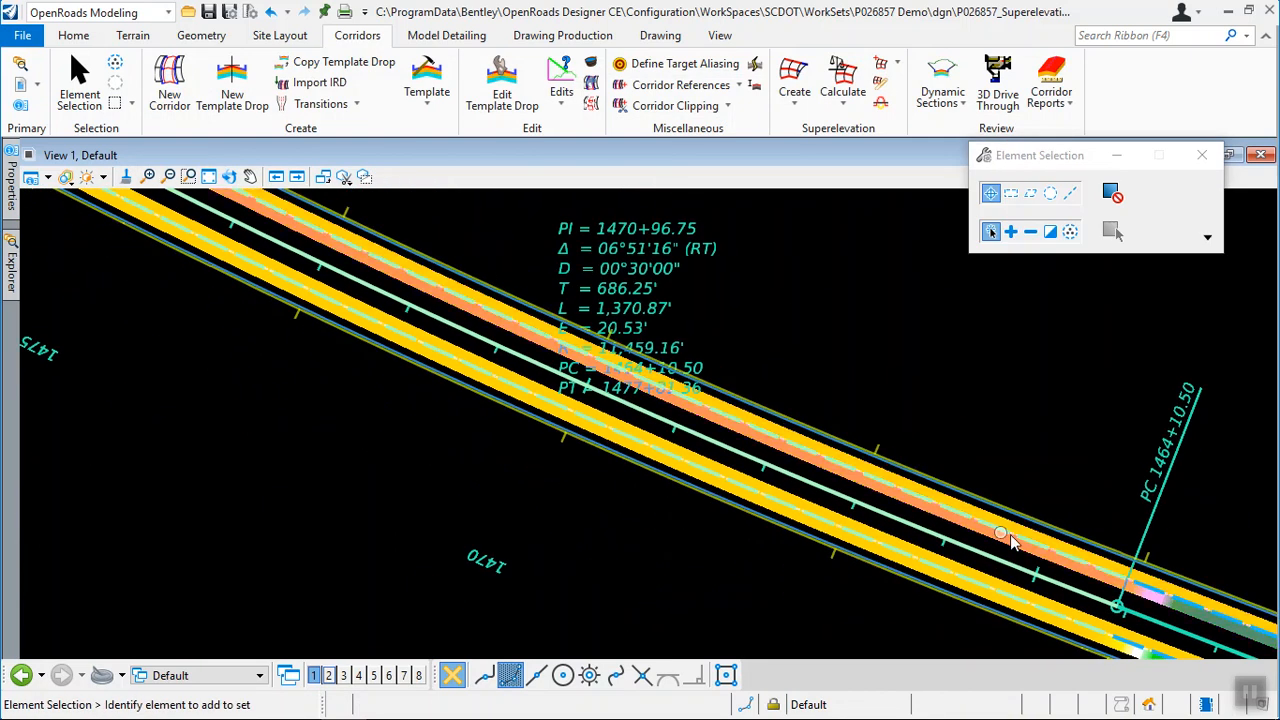
middle_drag(1010, 532, 606, 374)
scroll(771, 463, down, 3)
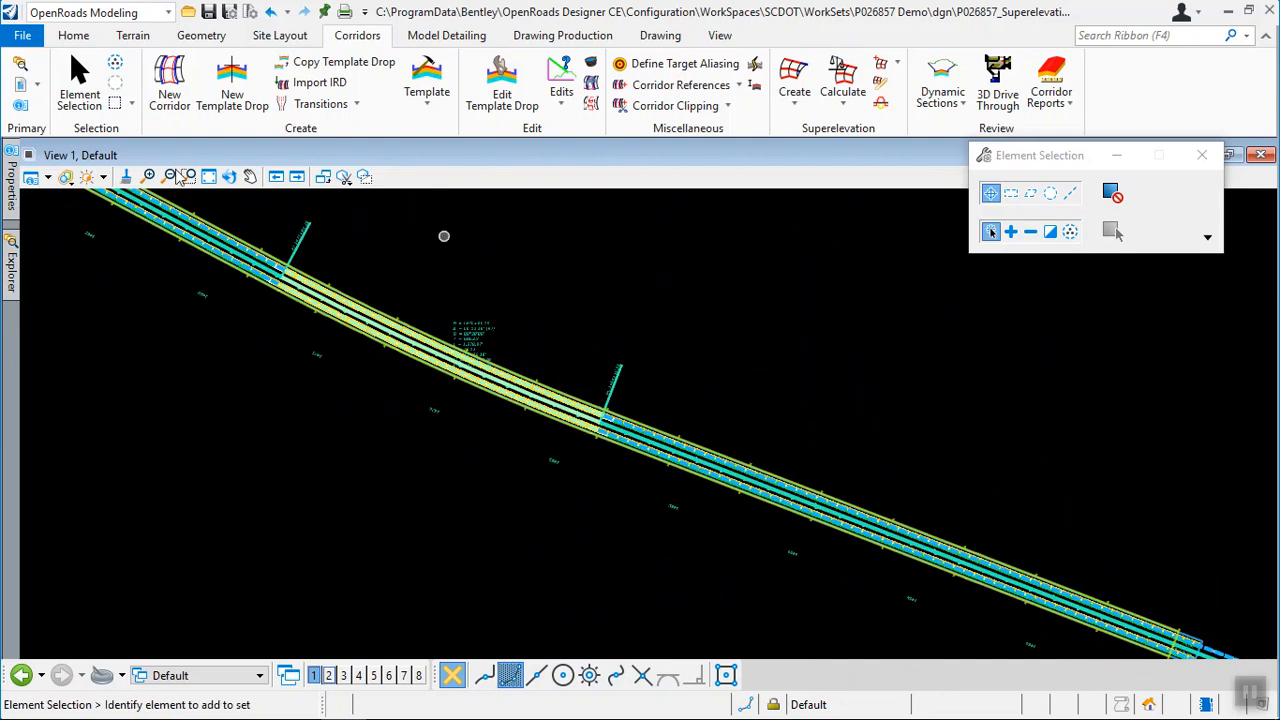
Open P026857_Corridor_MB_01.dgn and inspect the corridor end near station 1440 together with its 3D model
click(21, 37)
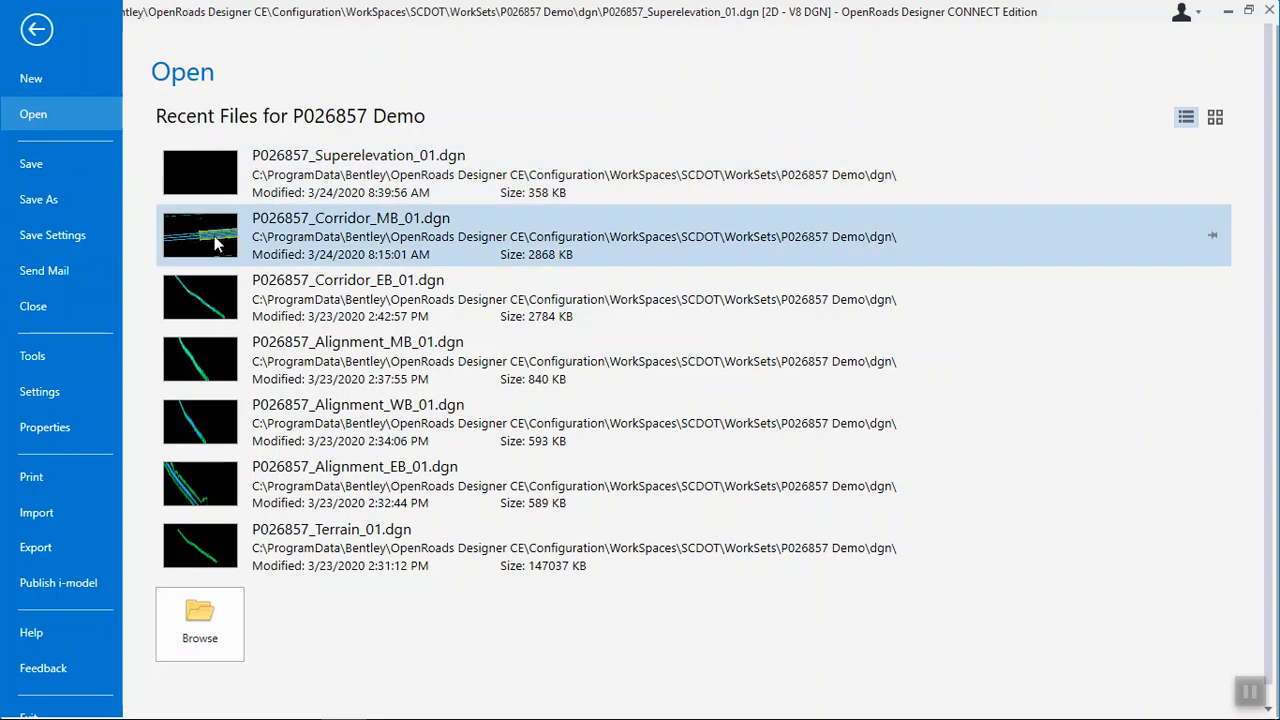
click(213, 249)
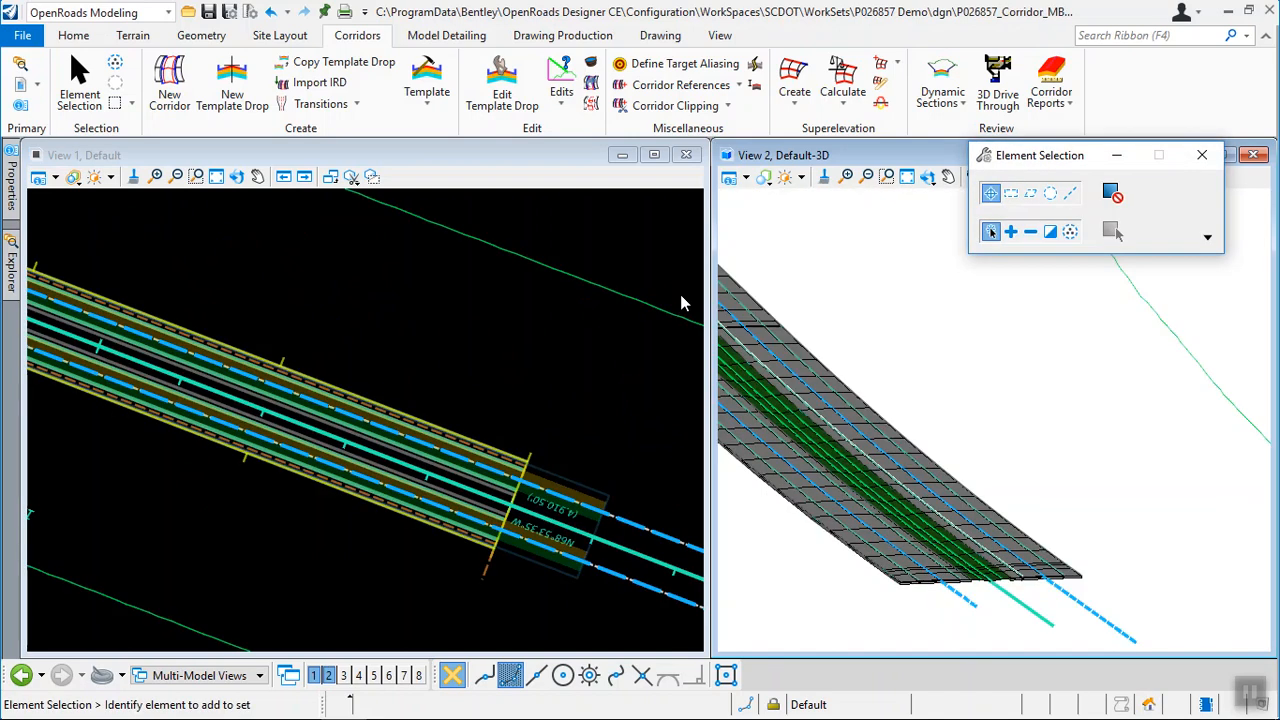
scroll(826, 493, down, 4)
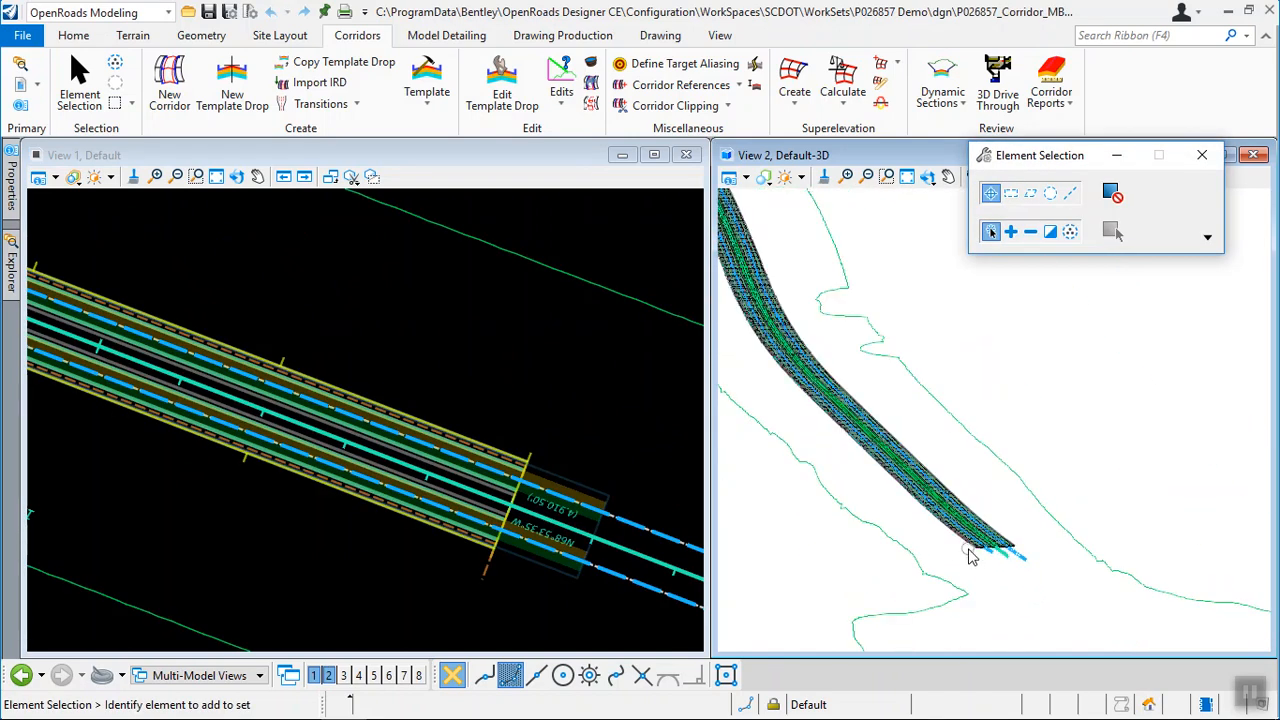
middle_drag(850, 432, 1066, 546)
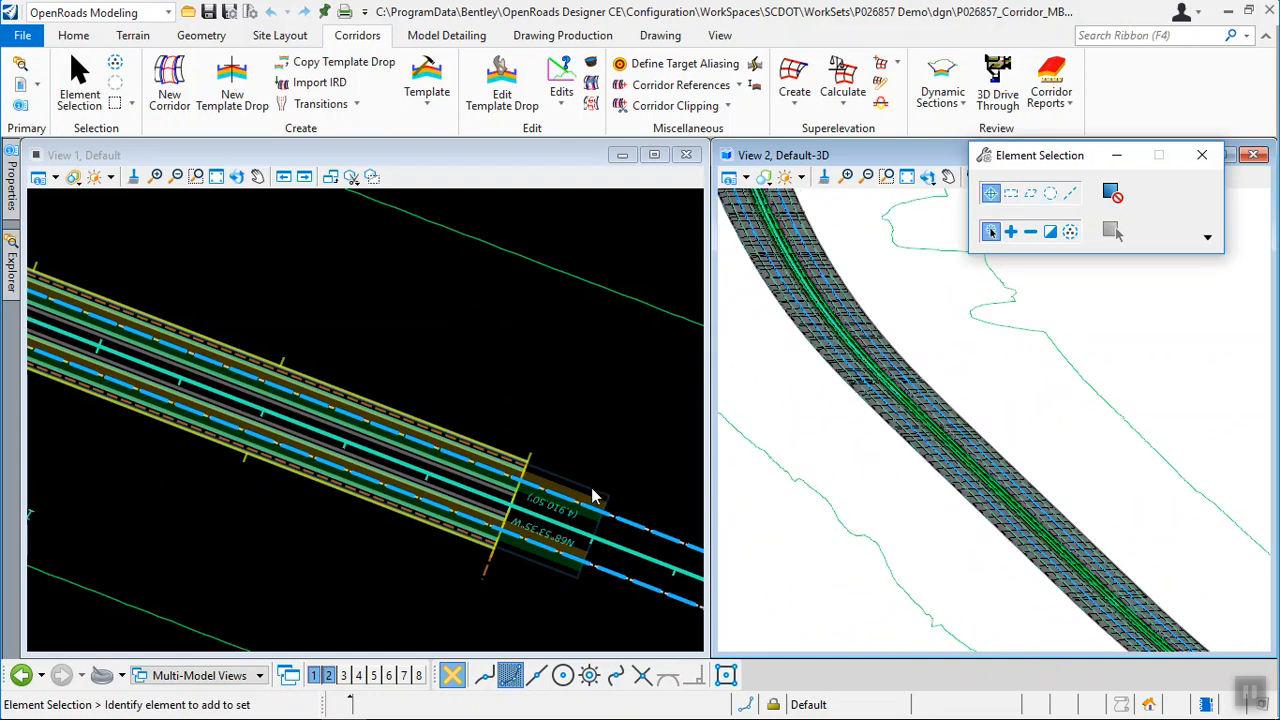
scroll(516, 405, up, 5)
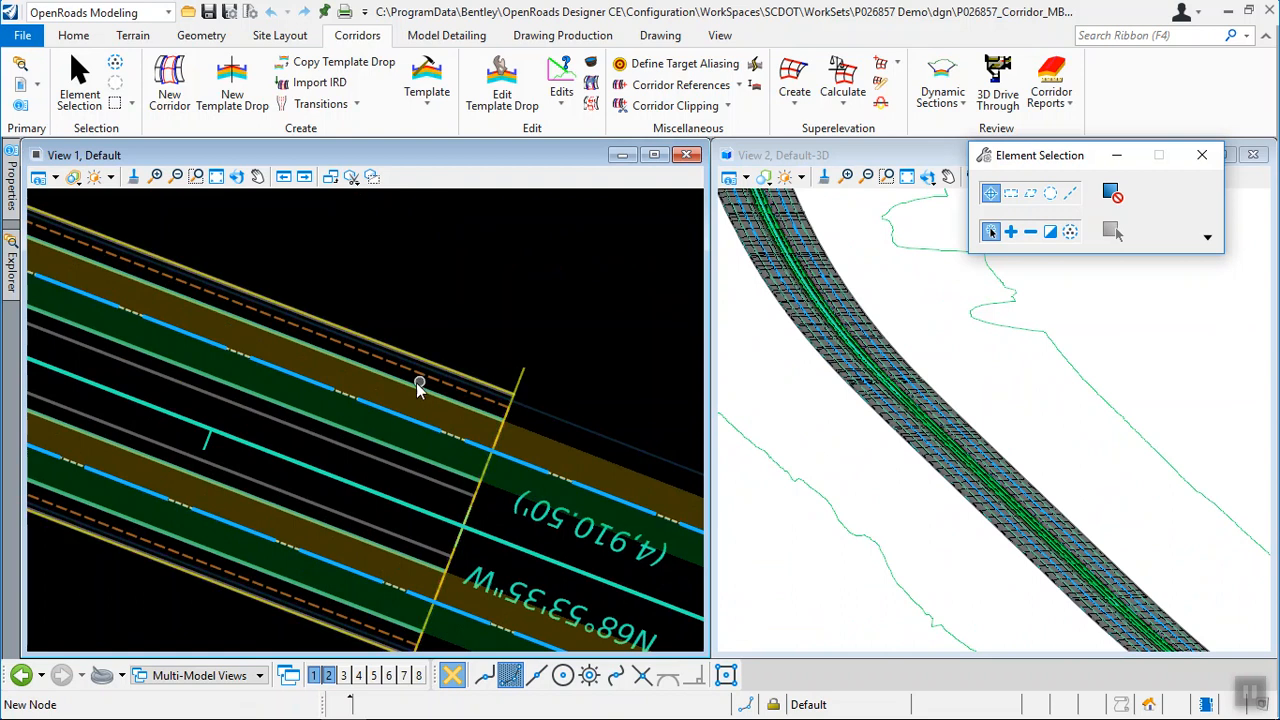
scroll(390, 378, down, 3)
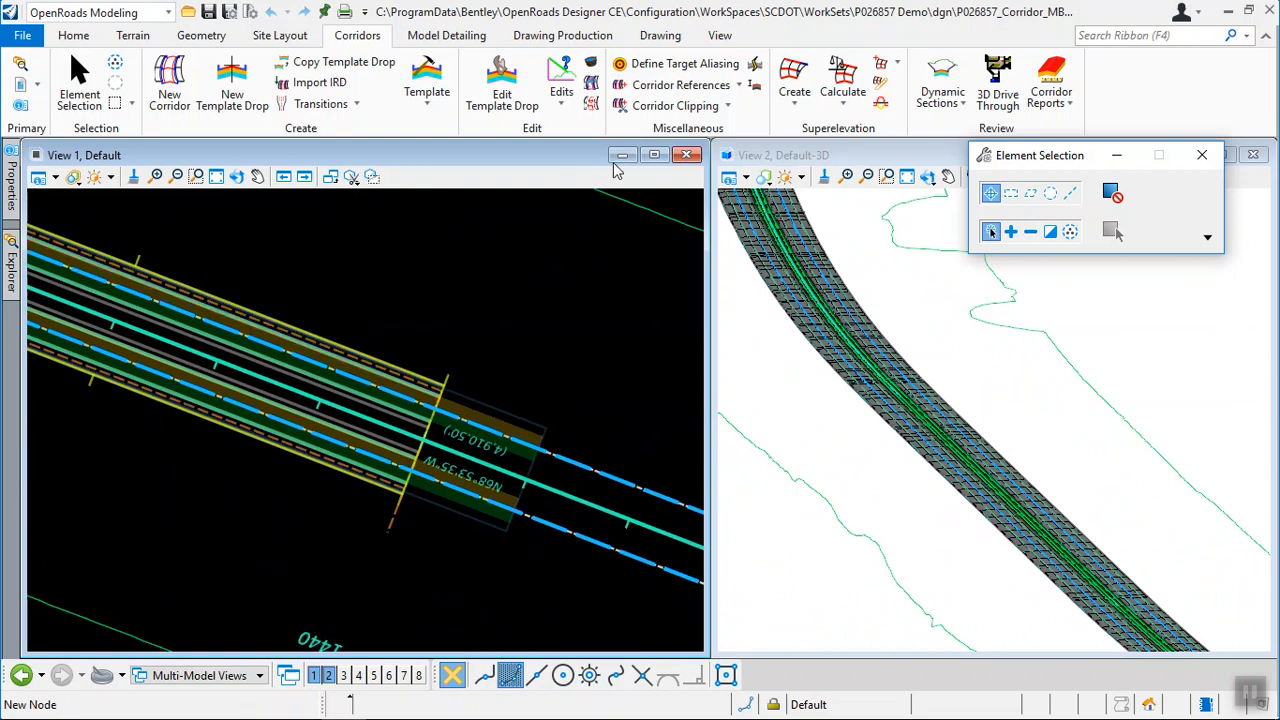
Start assigning superelevation to the corridor, choosing the section near station 1440 and the section ending near station 1555
click(853, 101)
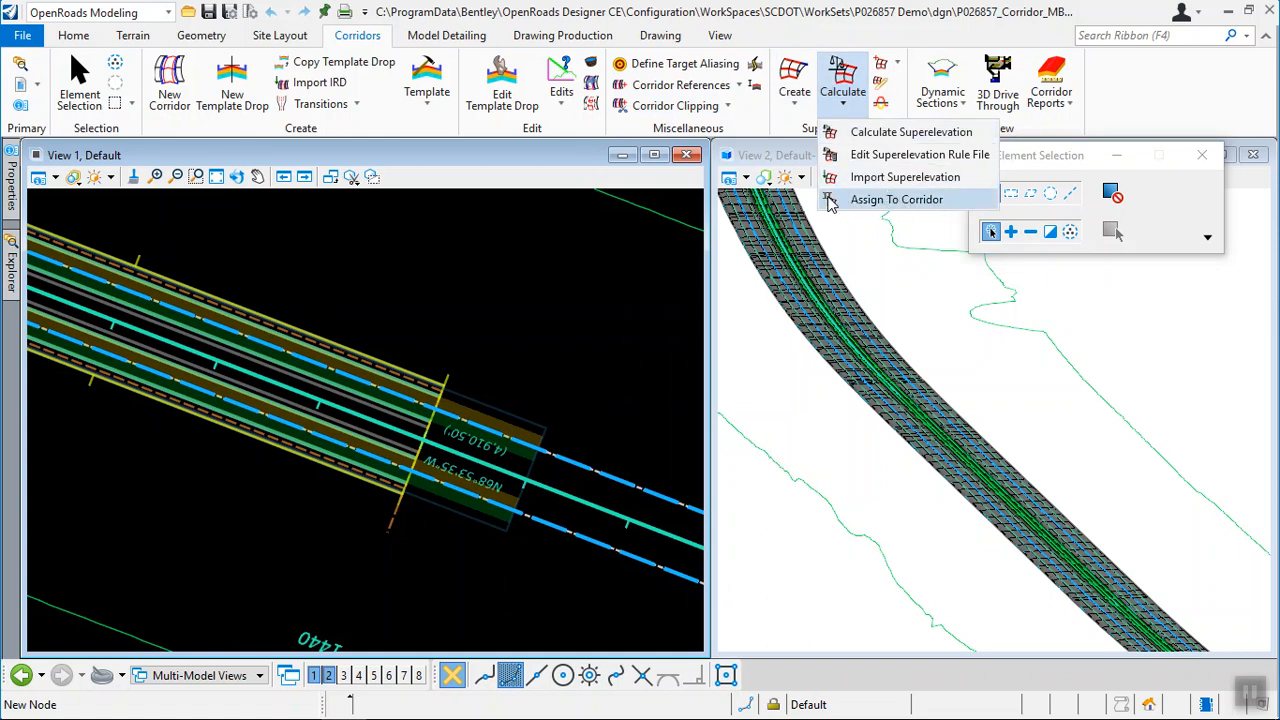
click(896, 200)
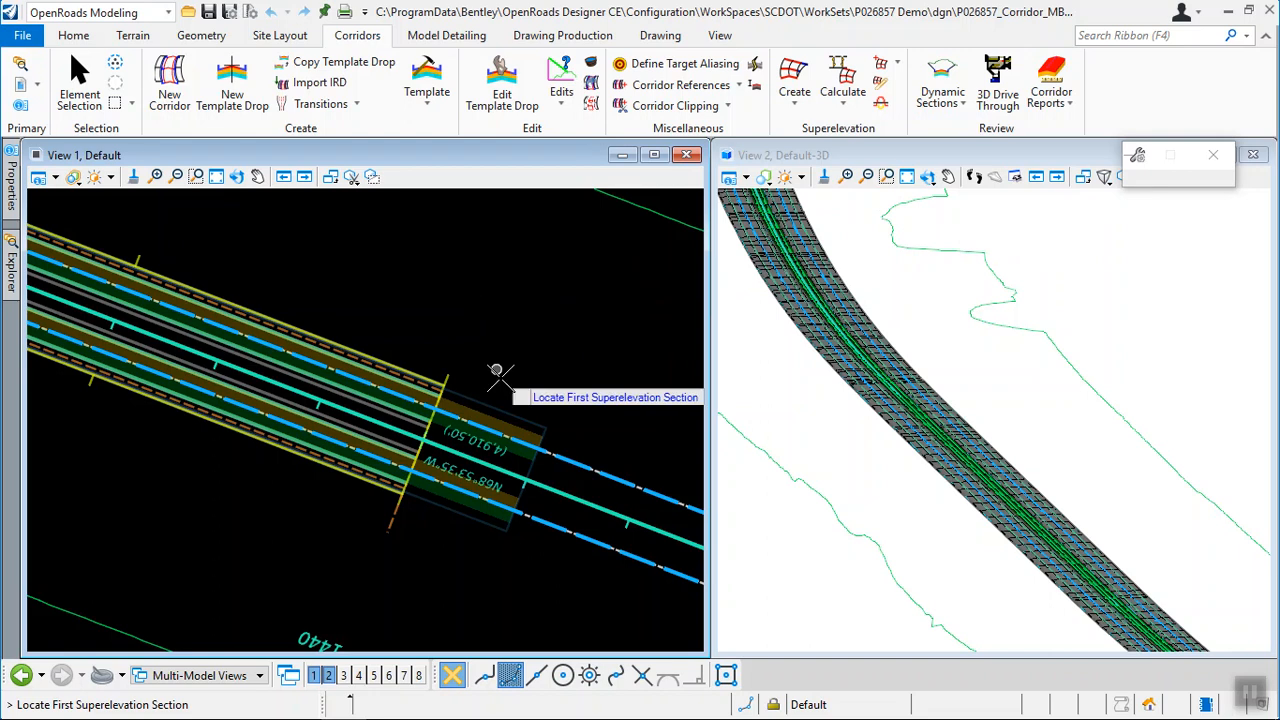
click(496, 407)
scroll(560, 450, down, 3)
scroll(574, 490, down, 3)
middle_drag(265, 361, 451, 482)
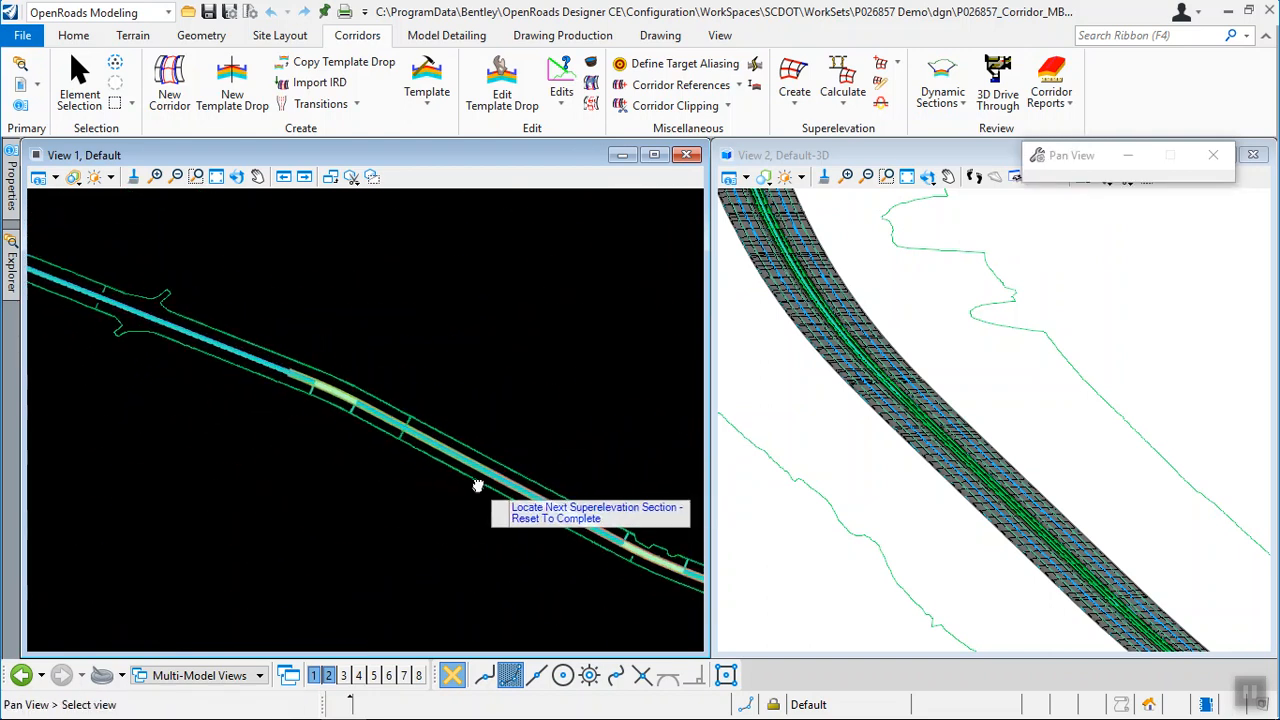
scroll(342, 400, up, 4)
scroll(232, 340, up, 5)
middle_drag(223, 286, 378, 320)
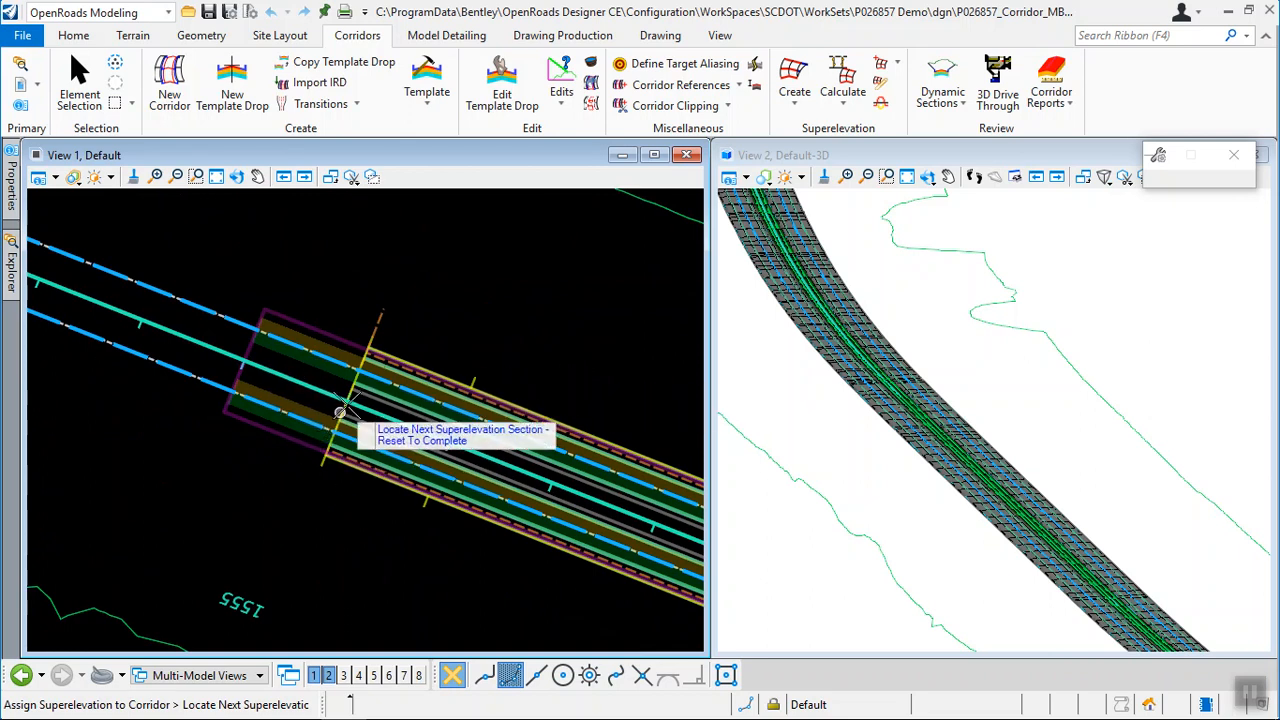
Complete the superelevation section selection and pick the median corridor as the assignment target
middle_drag(584, 377, 314, 296)
middle_drag(590, 385, 341, 301)
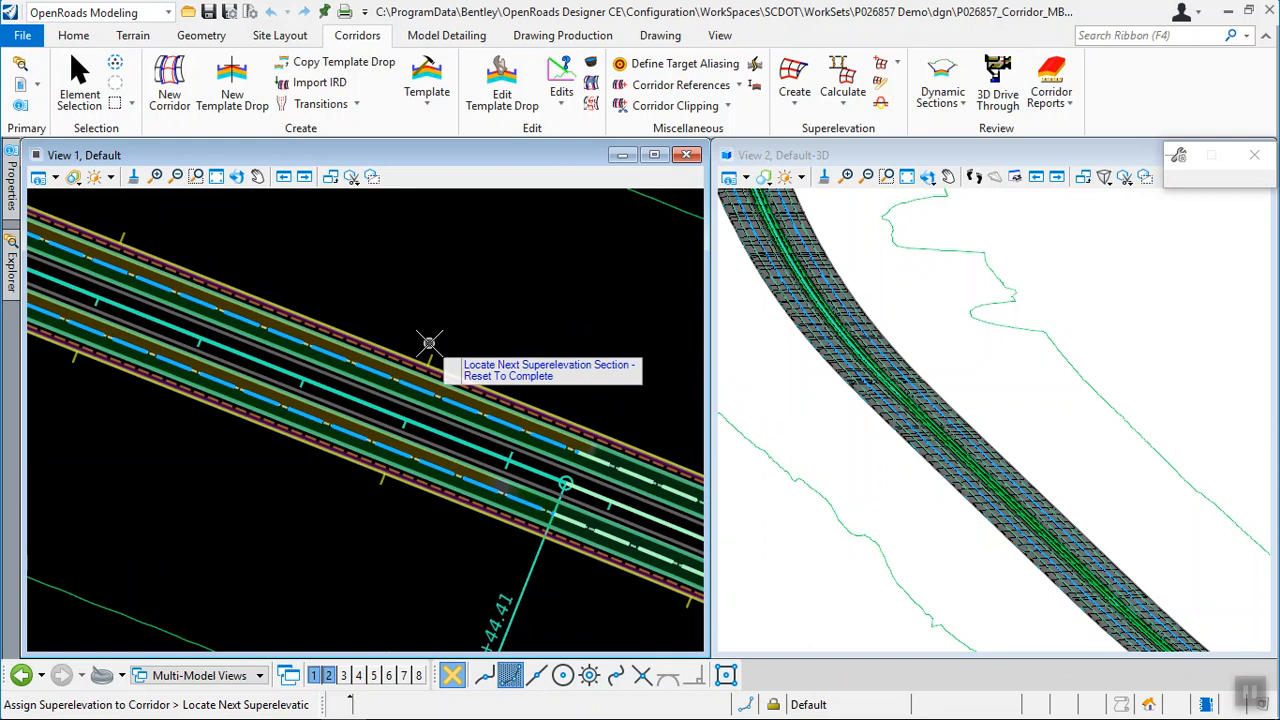
right_click(421, 272)
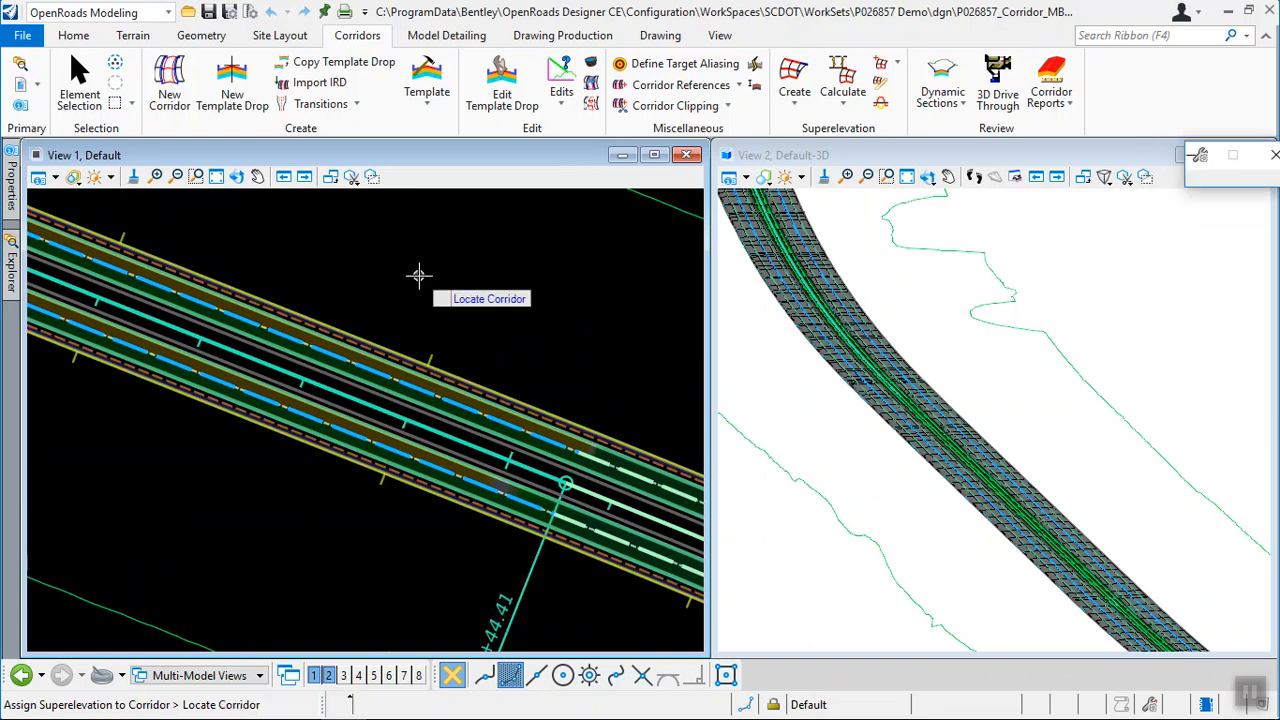
click(431, 357)
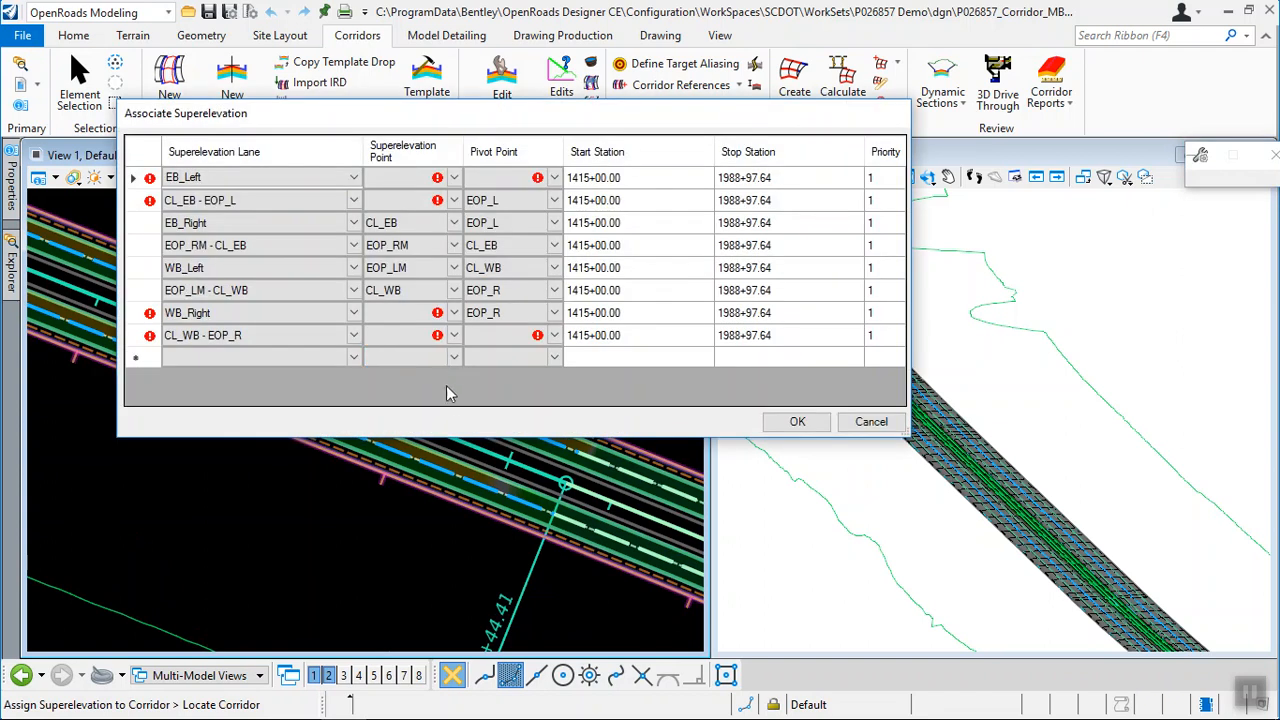
click(445, 180)
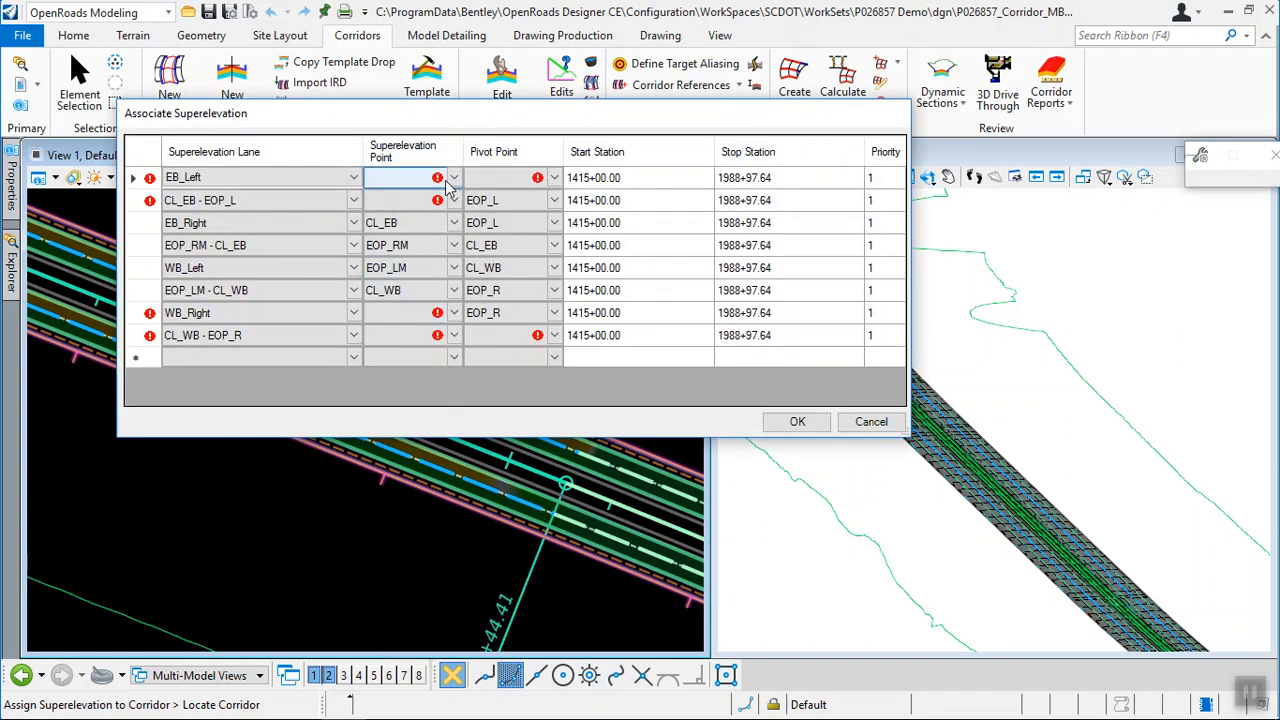
click(302, 188)
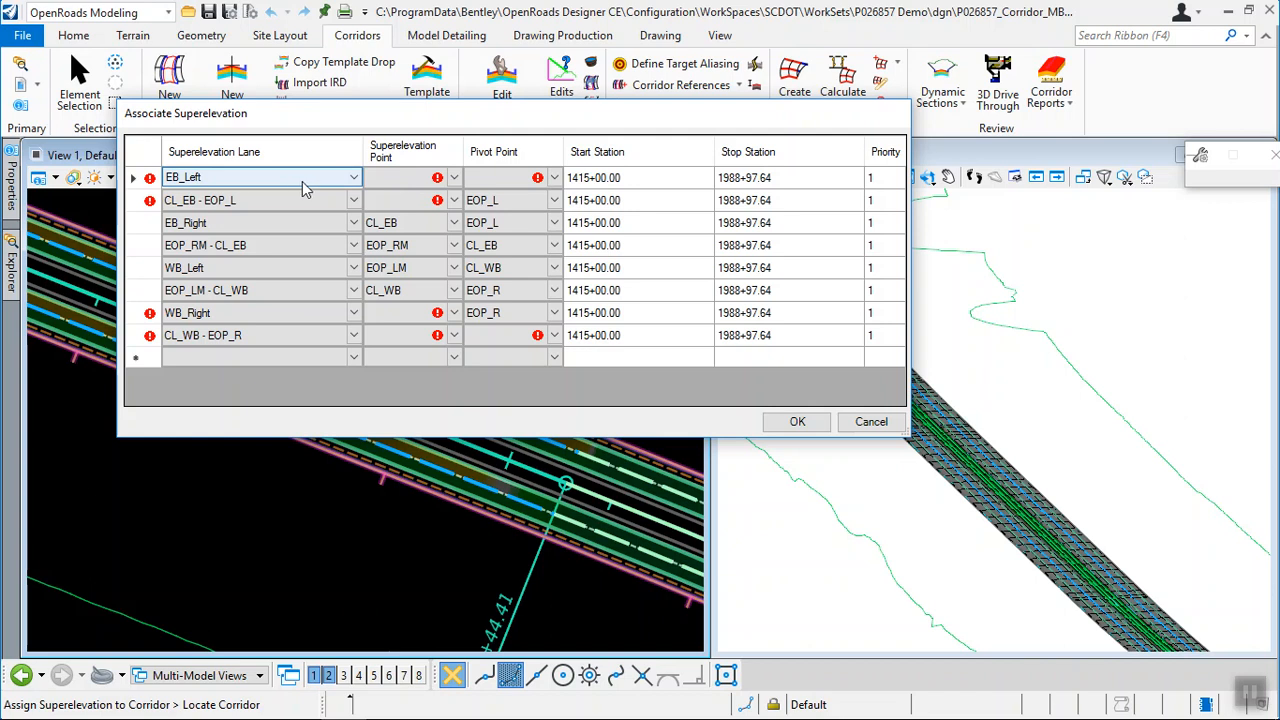
click(420, 200)
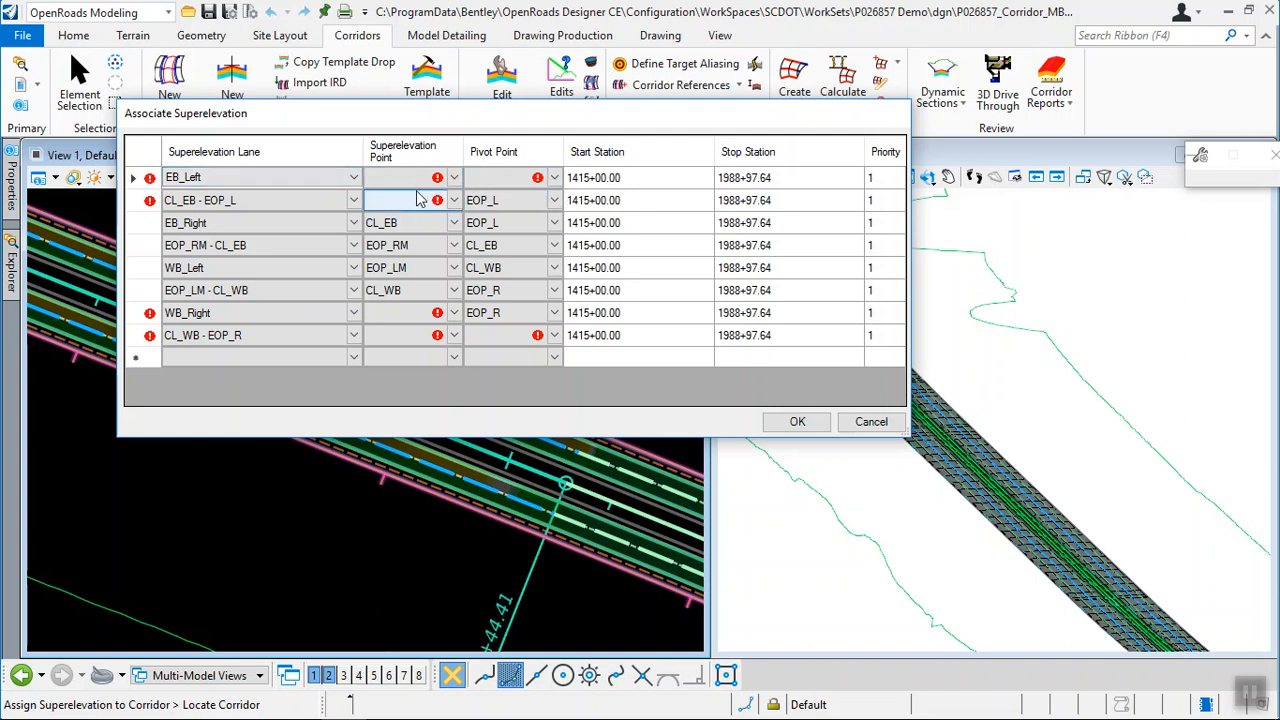
click(505, 180)
click(328, 179)
click(265, 205)
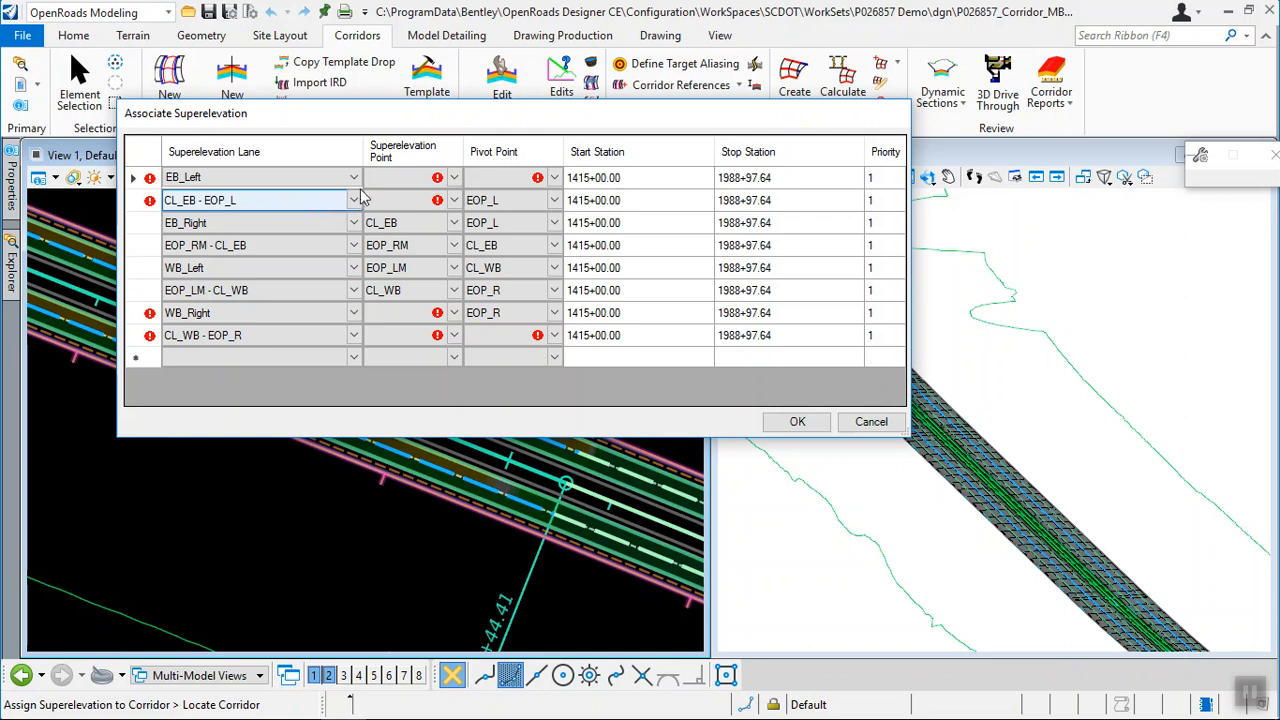
Associate the EB_Left lane with superelevation point EOP_L and pivot point CL_EB
click(457, 181)
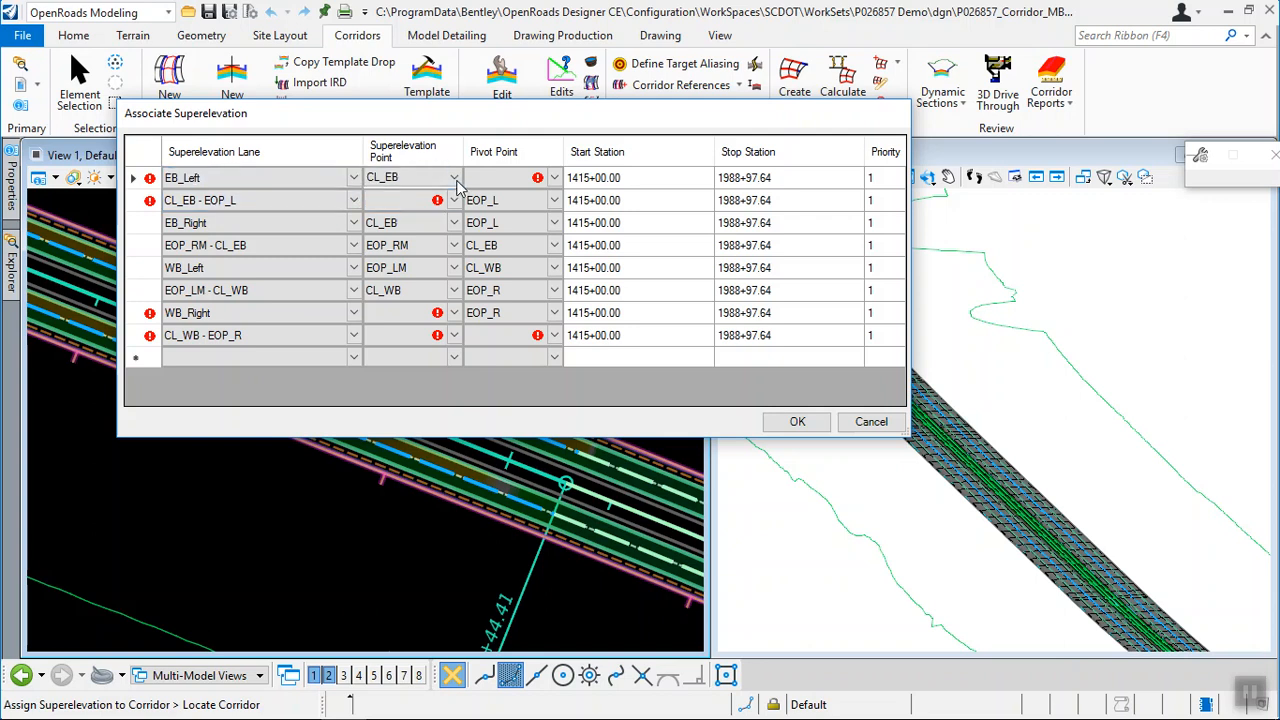
click(454, 180)
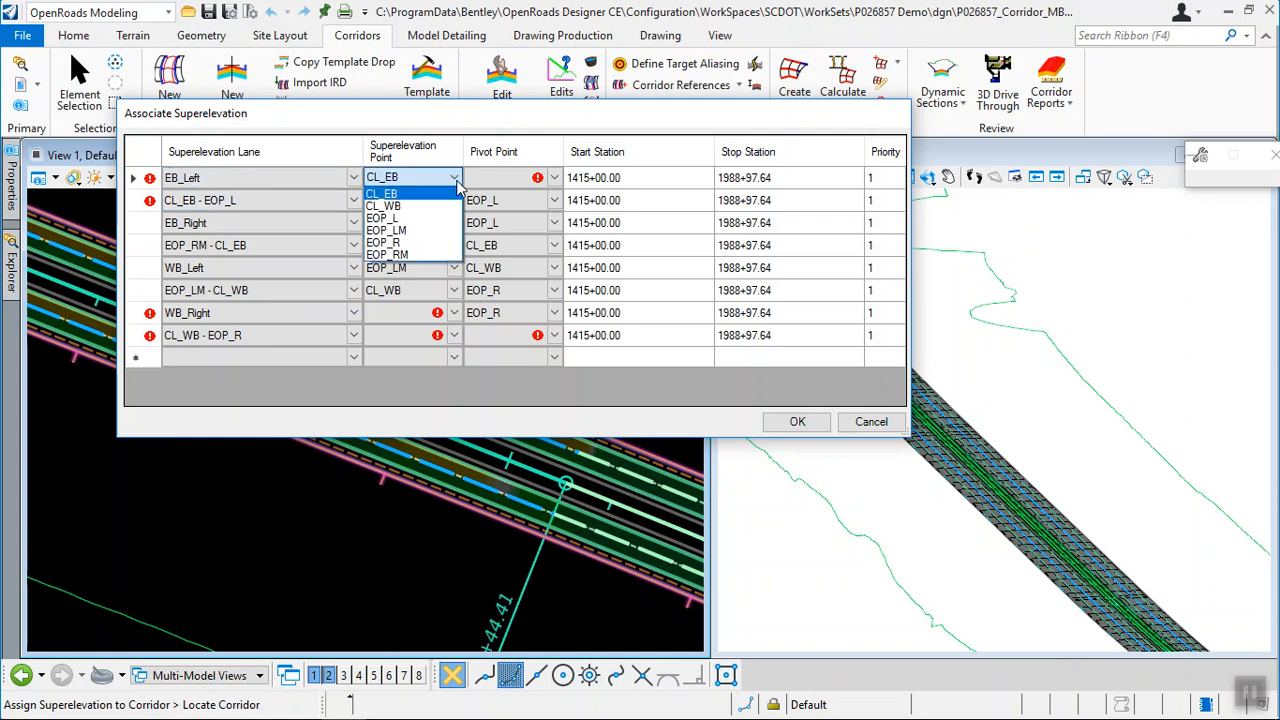
click(400, 218)
click(545, 181)
click(555, 179)
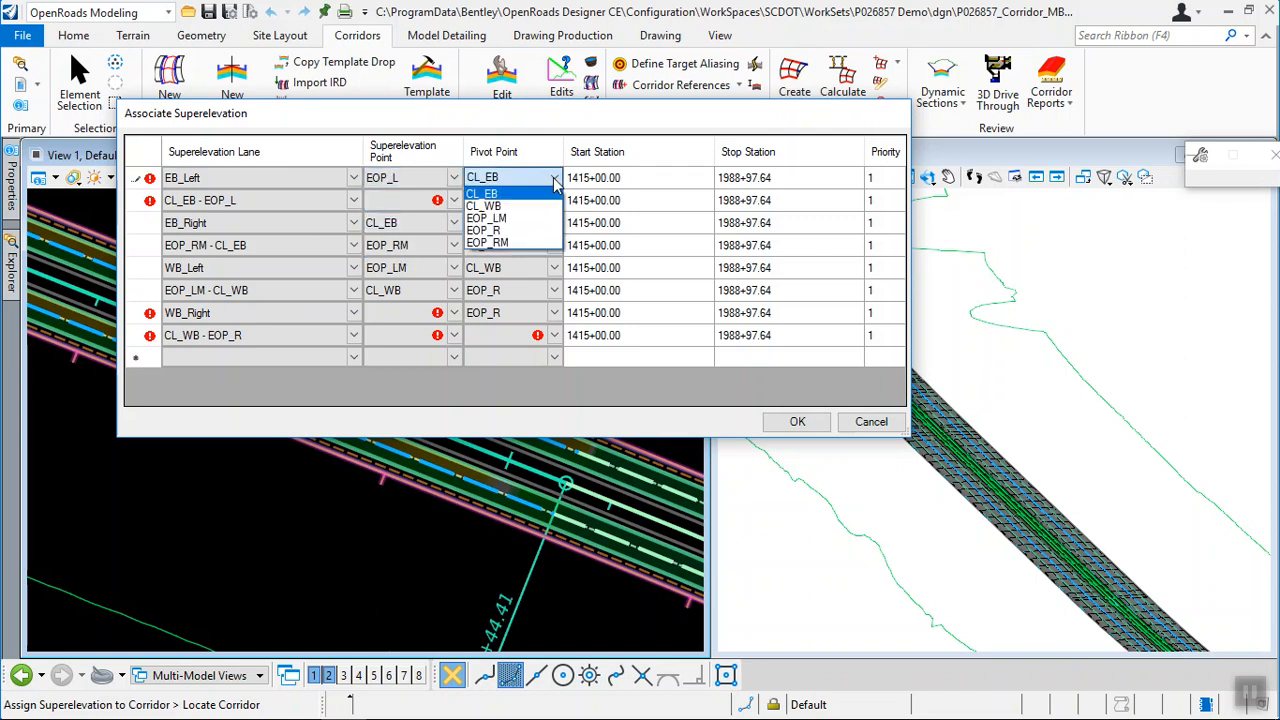
click(500, 194)
click(533, 250)
click(354, 202)
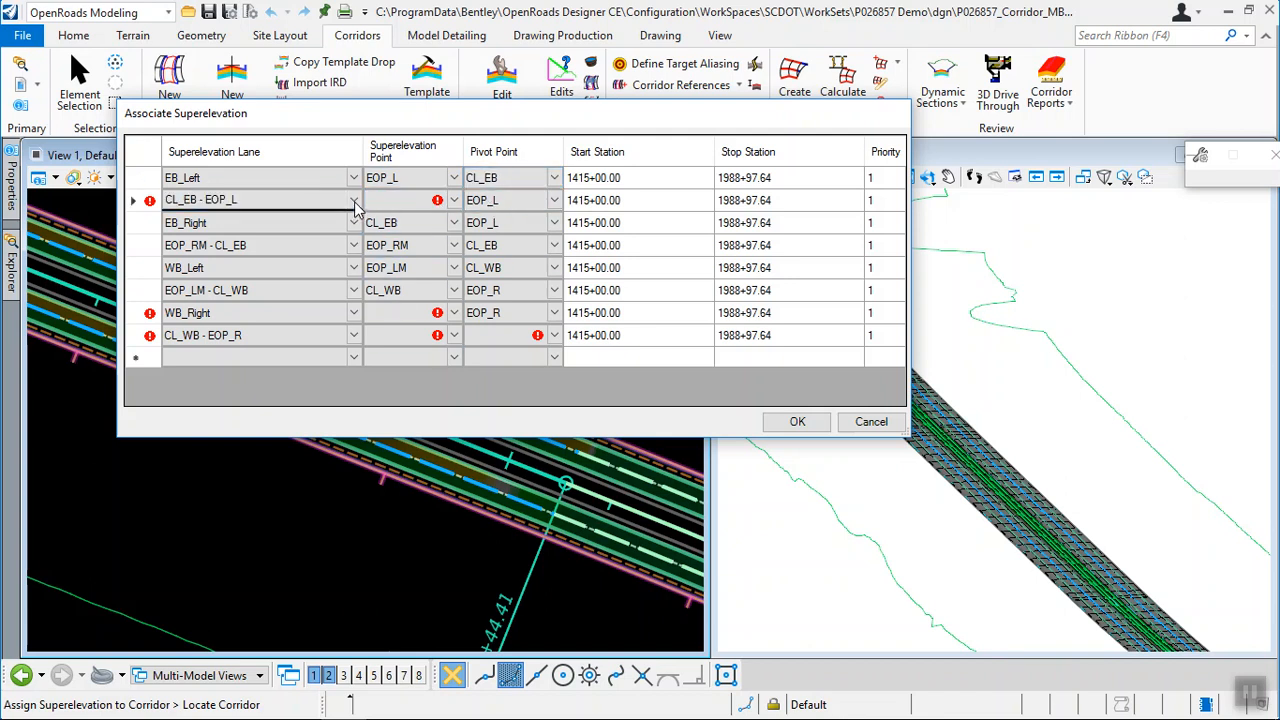
click(355, 204)
click(352, 217)
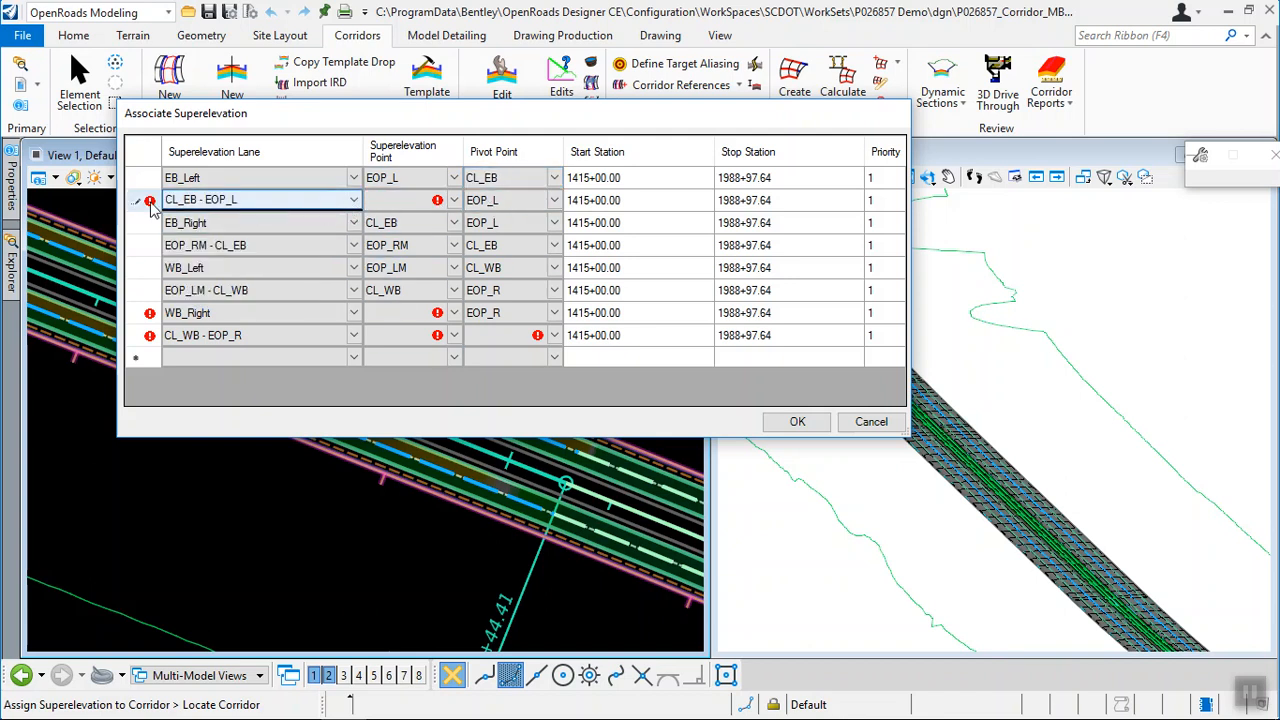
click(152, 318)
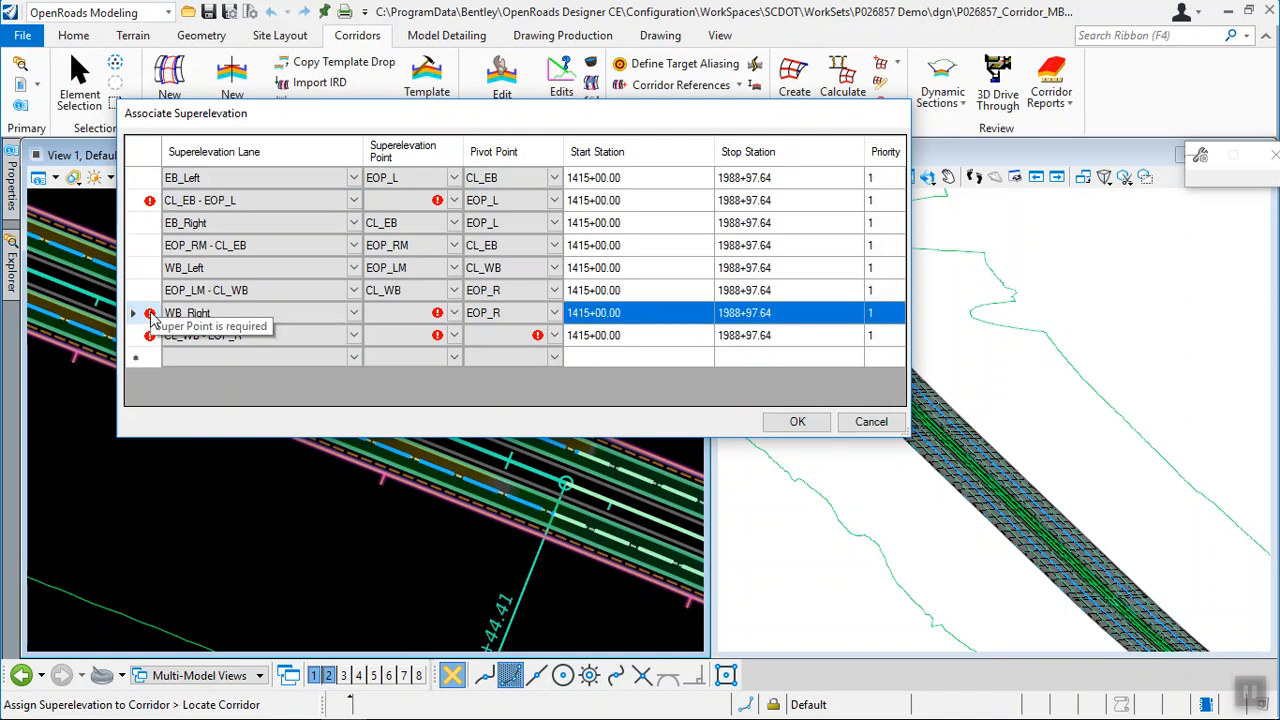
Try EOP_LM as superelevation point and CL_WB as pivot point for the CL_EB - EOP_L lane
click(455, 201)
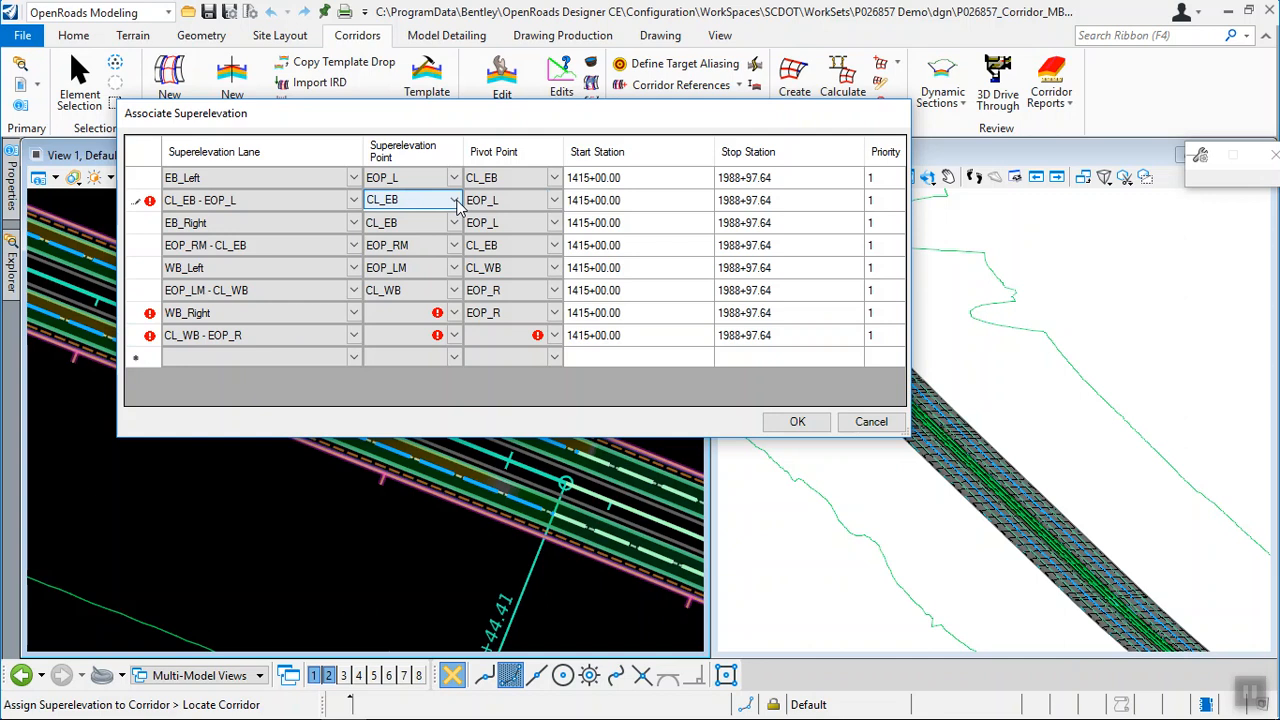
click(455, 201)
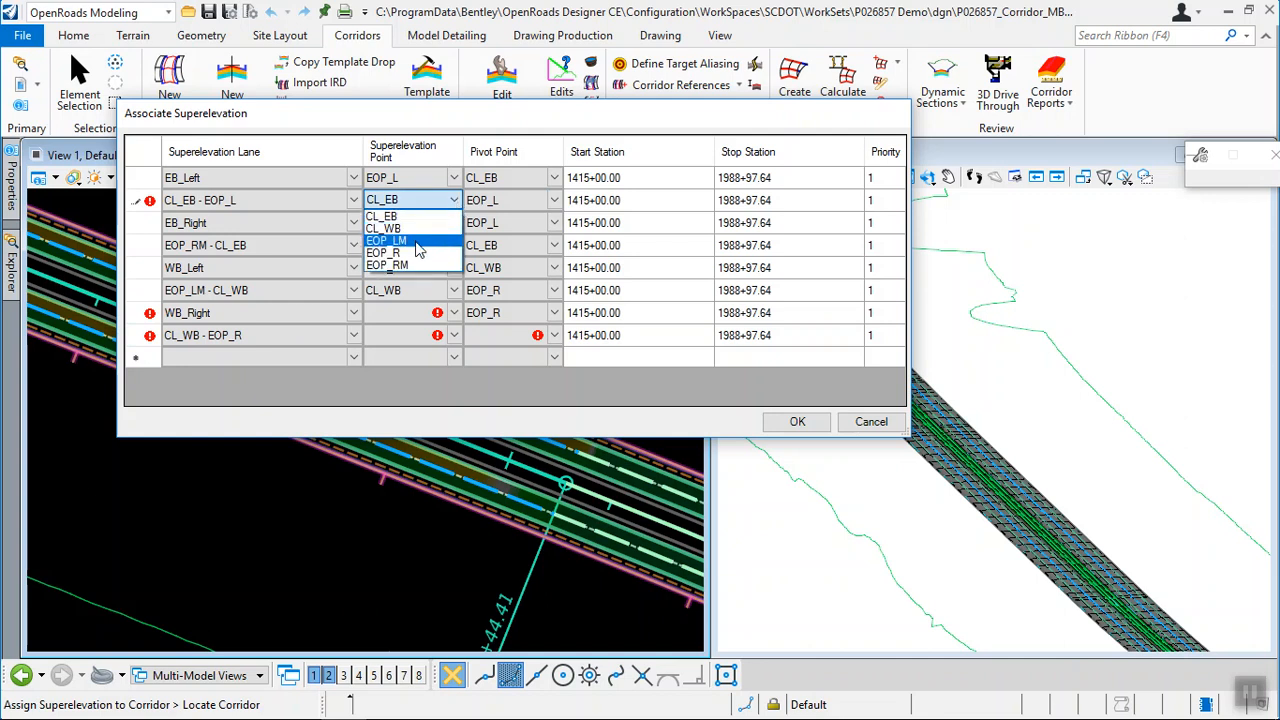
click(554, 202)
click(554, 202)
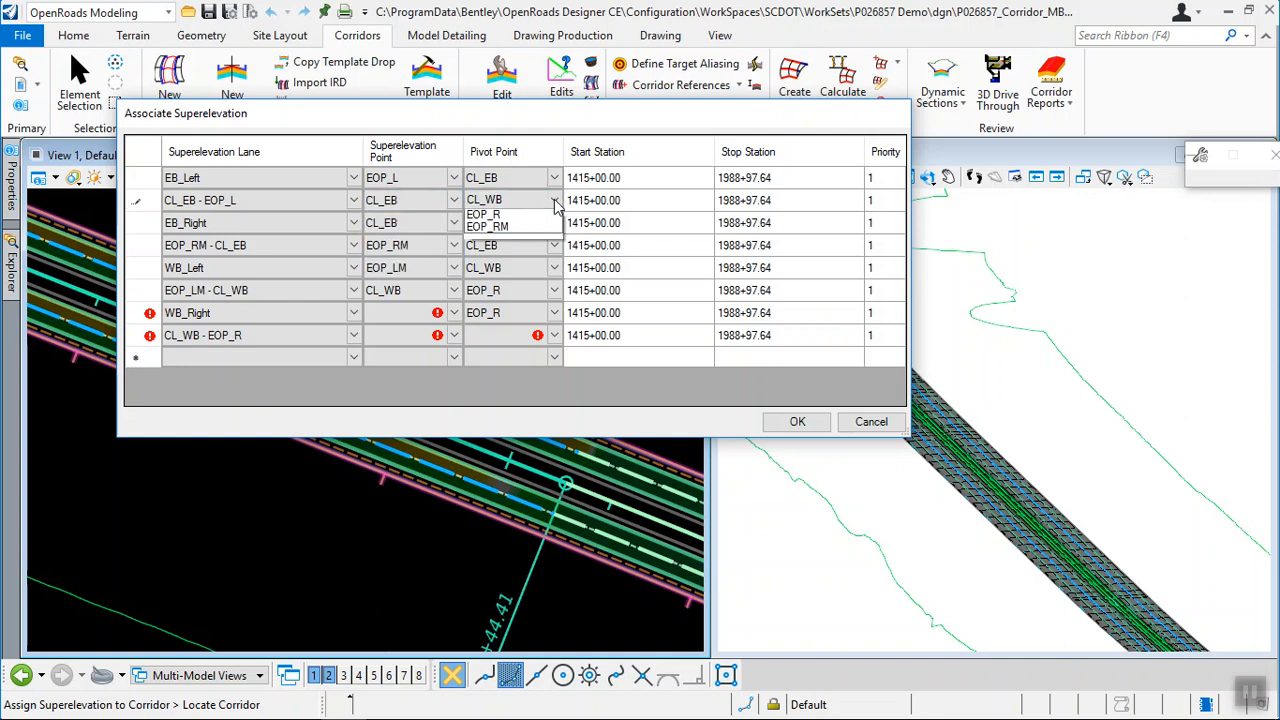
click(554, 202)
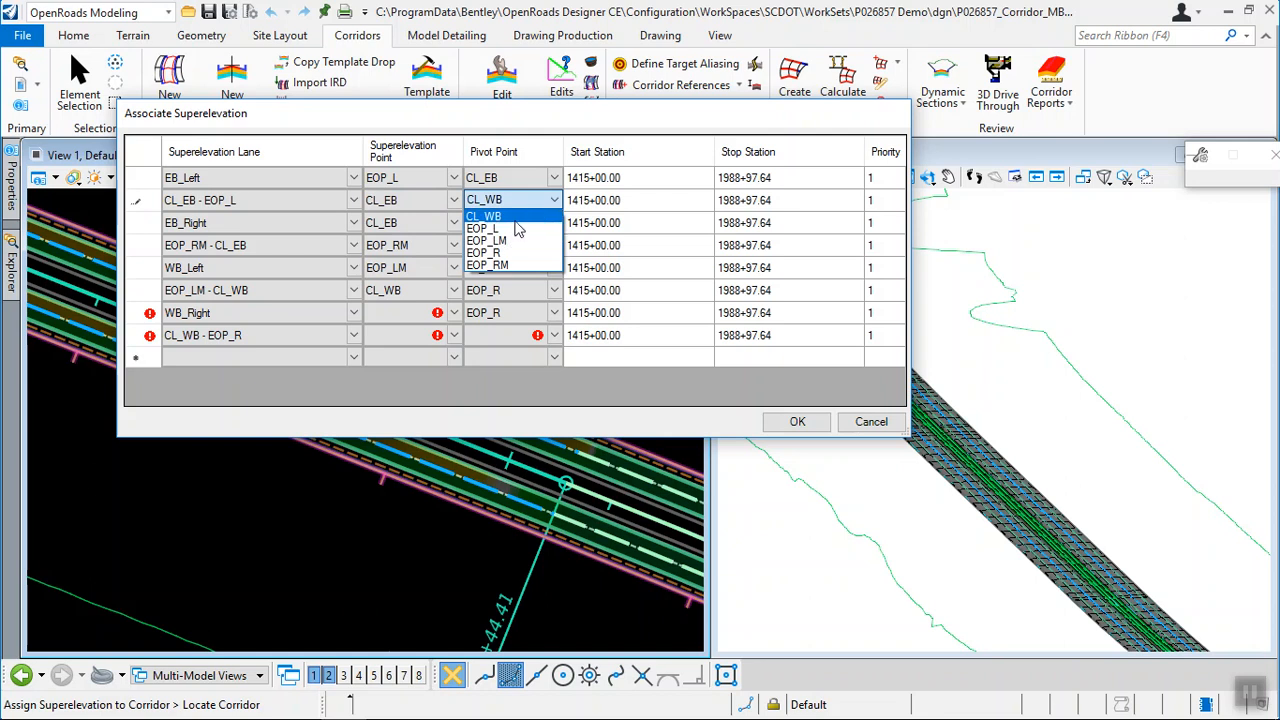
click(453, 201)
click(403, 243)
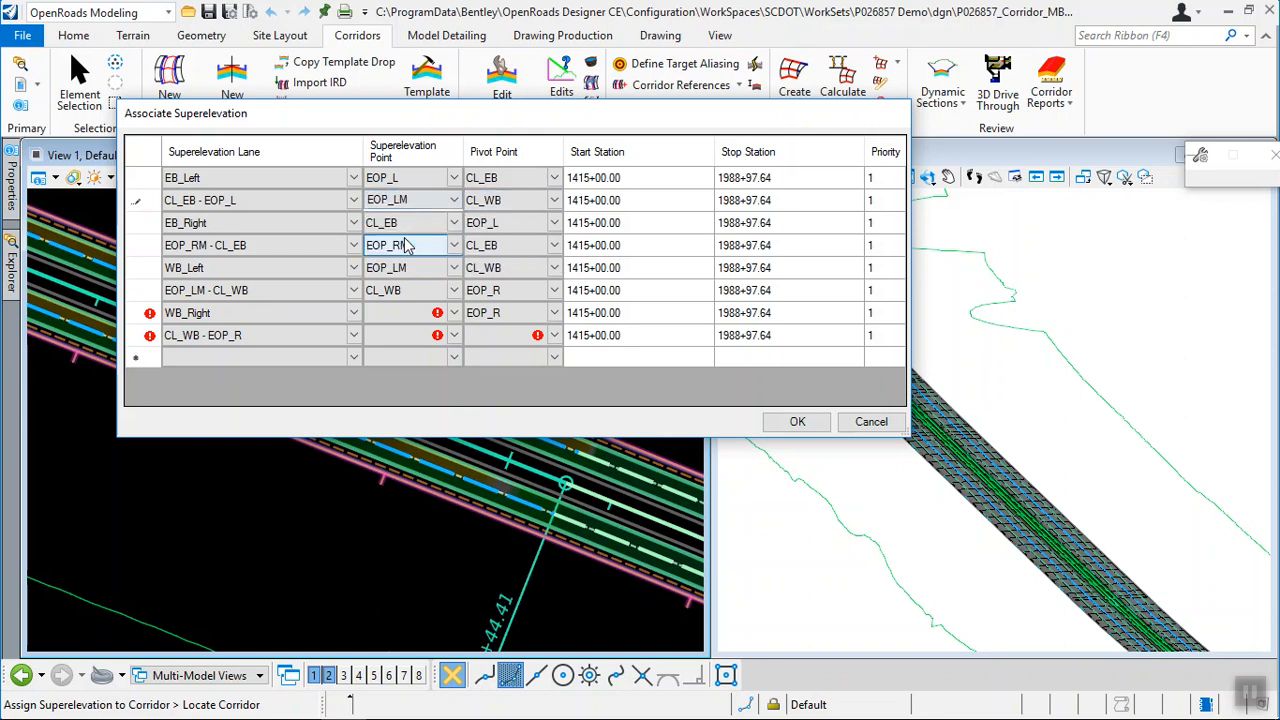
Associate the CL_EB - EOP_L lane with superelevation point EOP_L and pivot point CL_EB
click(455, 201)
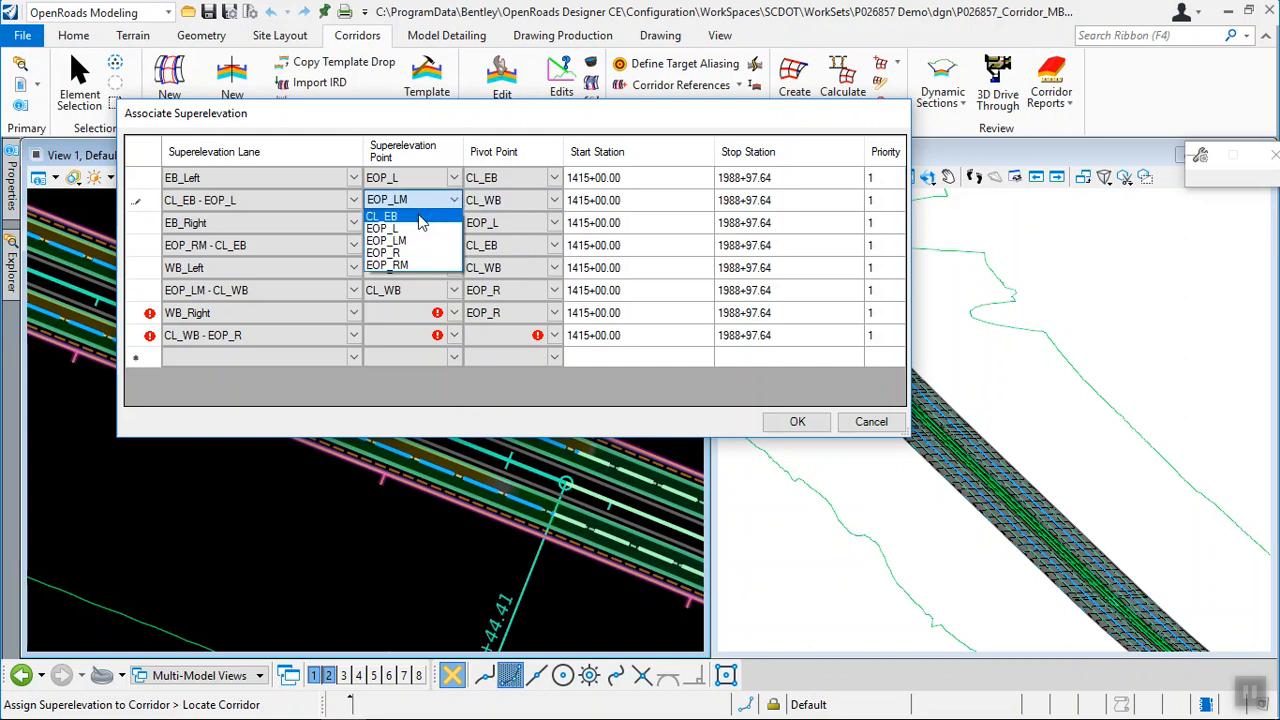
click(385, 228)
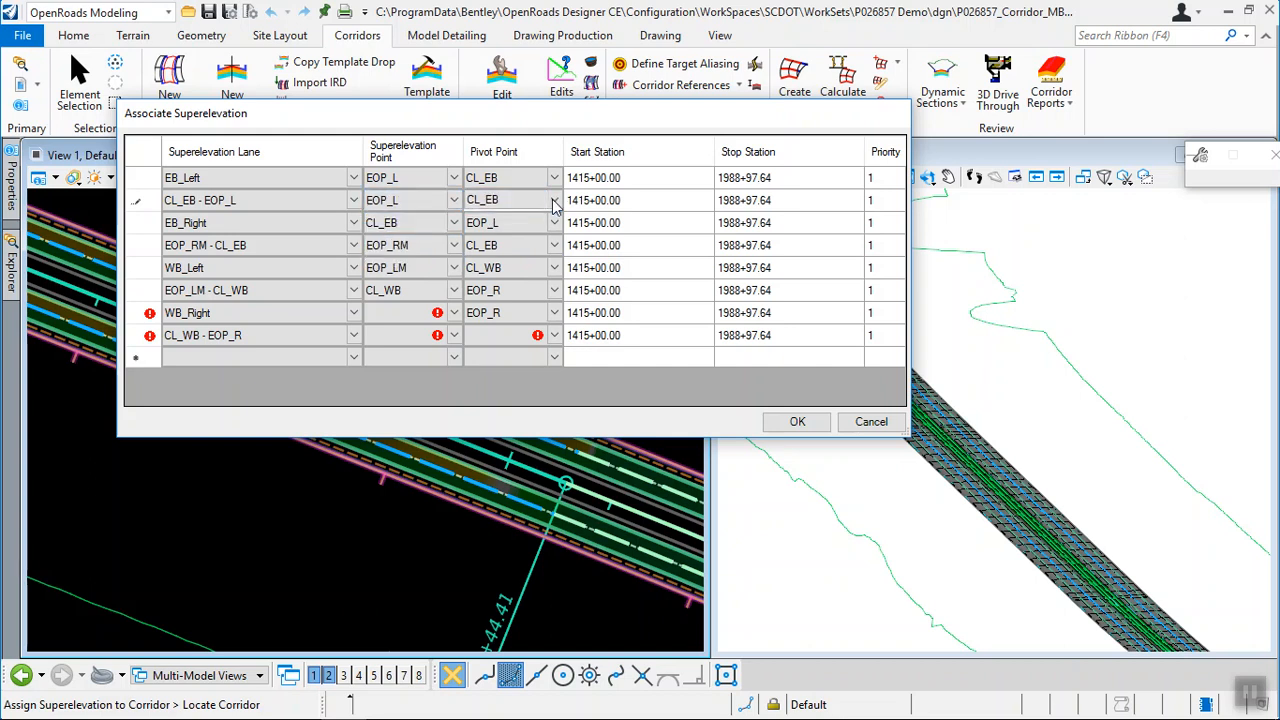
click(553, 200)
click(498, 222)
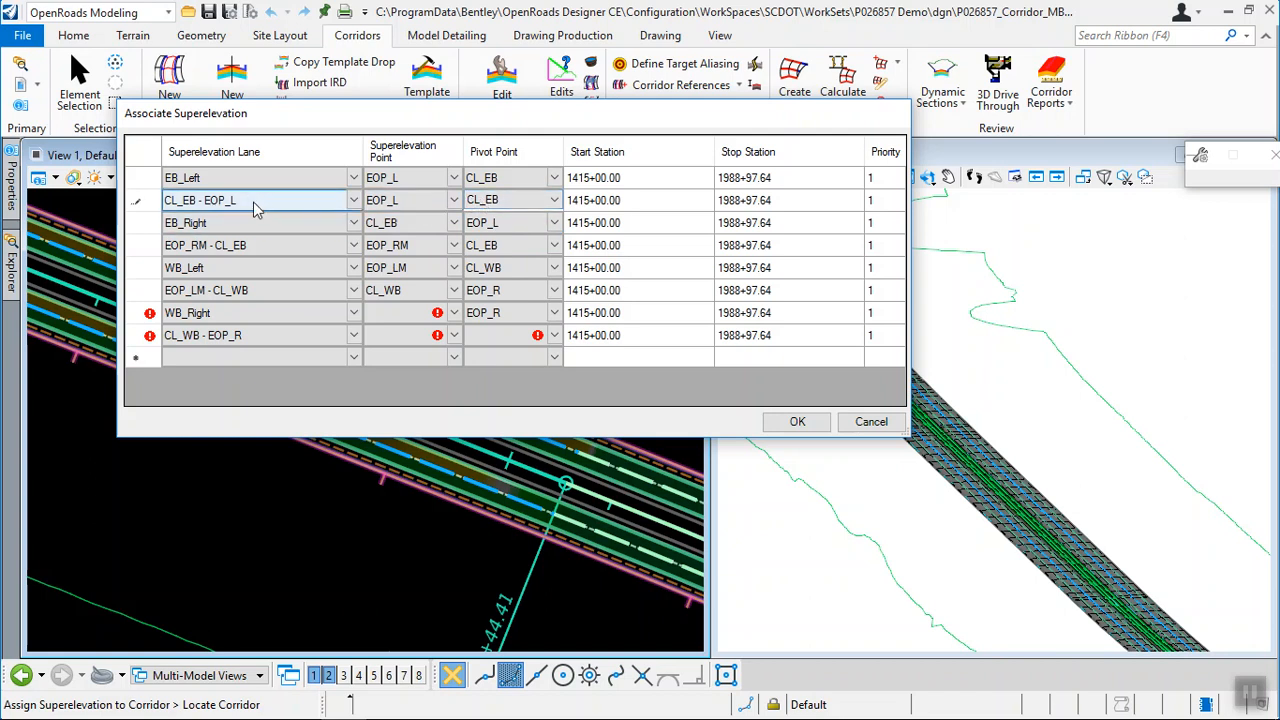
Associate the EB_Right lane with superelevation point EOP_RM and pivot point CL_EB
click(447, 228)
click(407, 254)
click(553, 224)
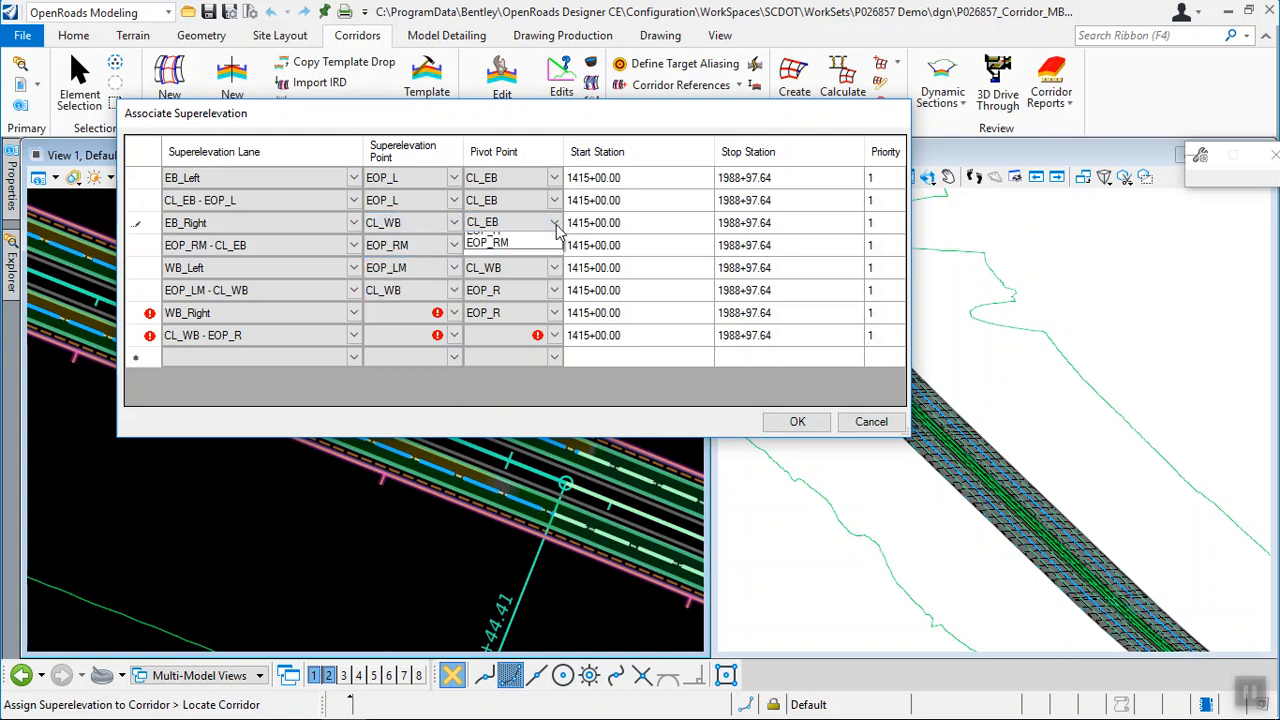
click(554, 223)
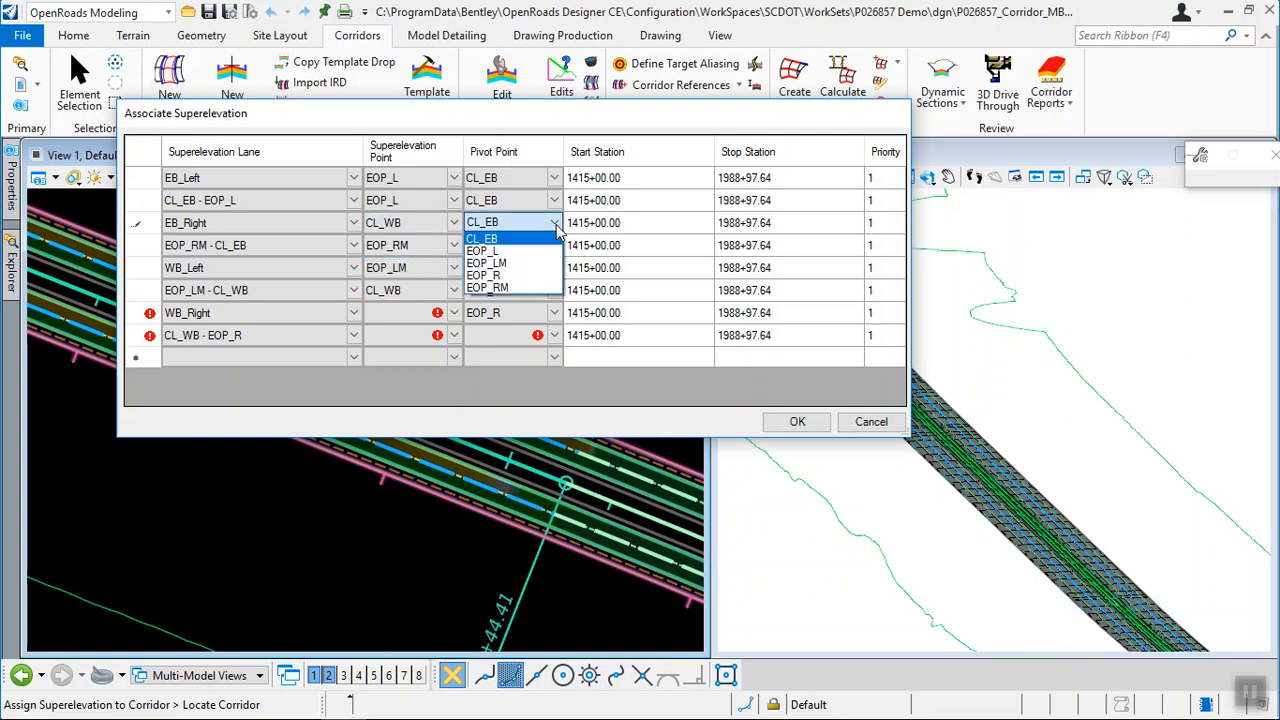
click(503, 240)
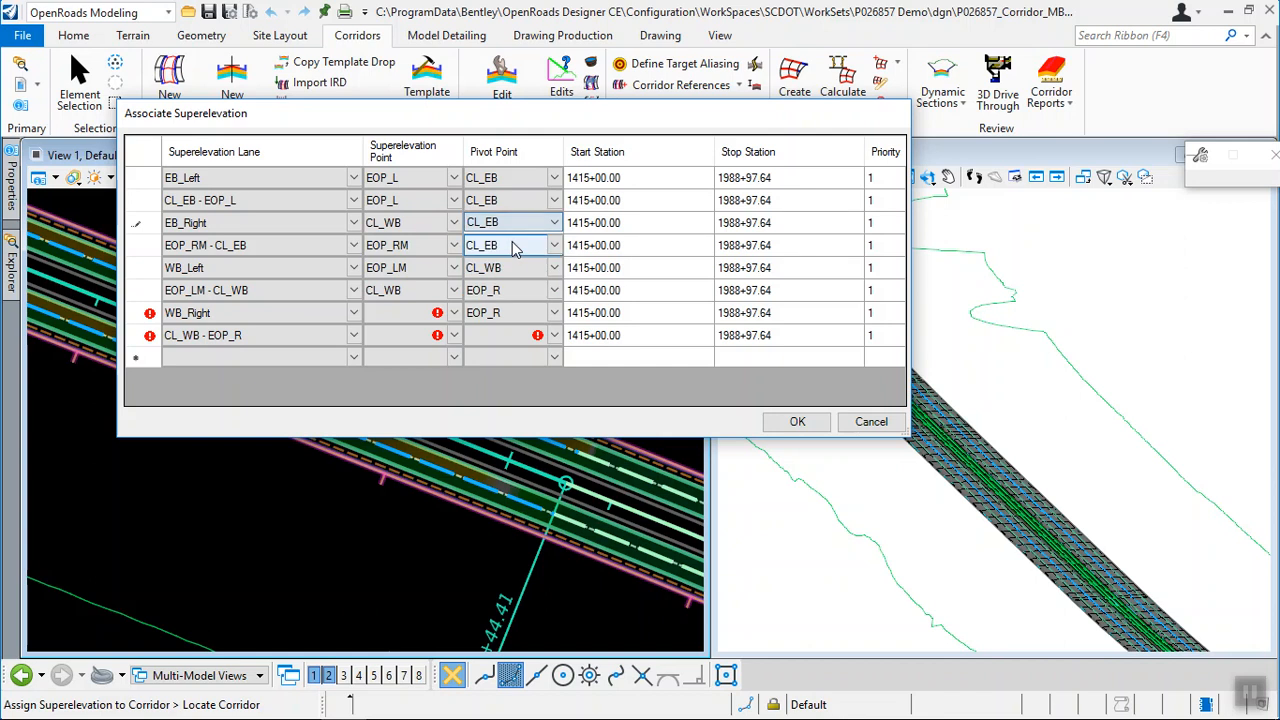
click(453, 223)
click(453, 223)
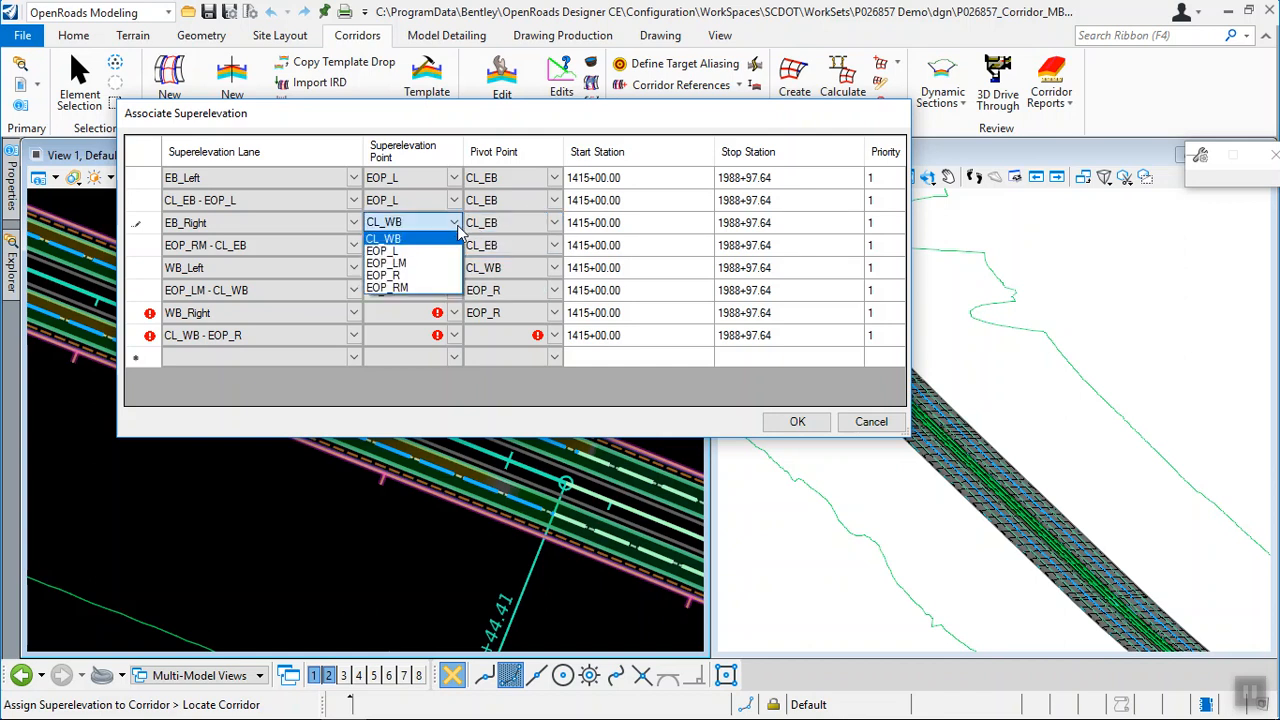
click(408, 263)
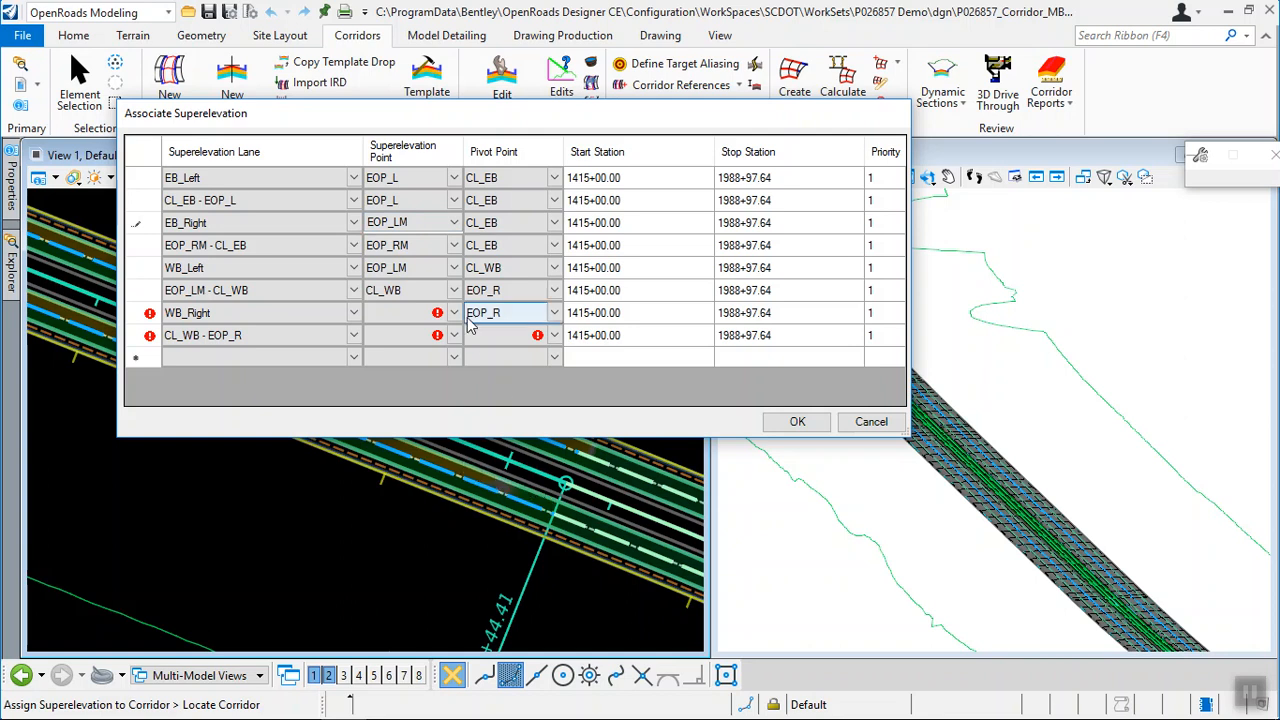
click(425, 268)
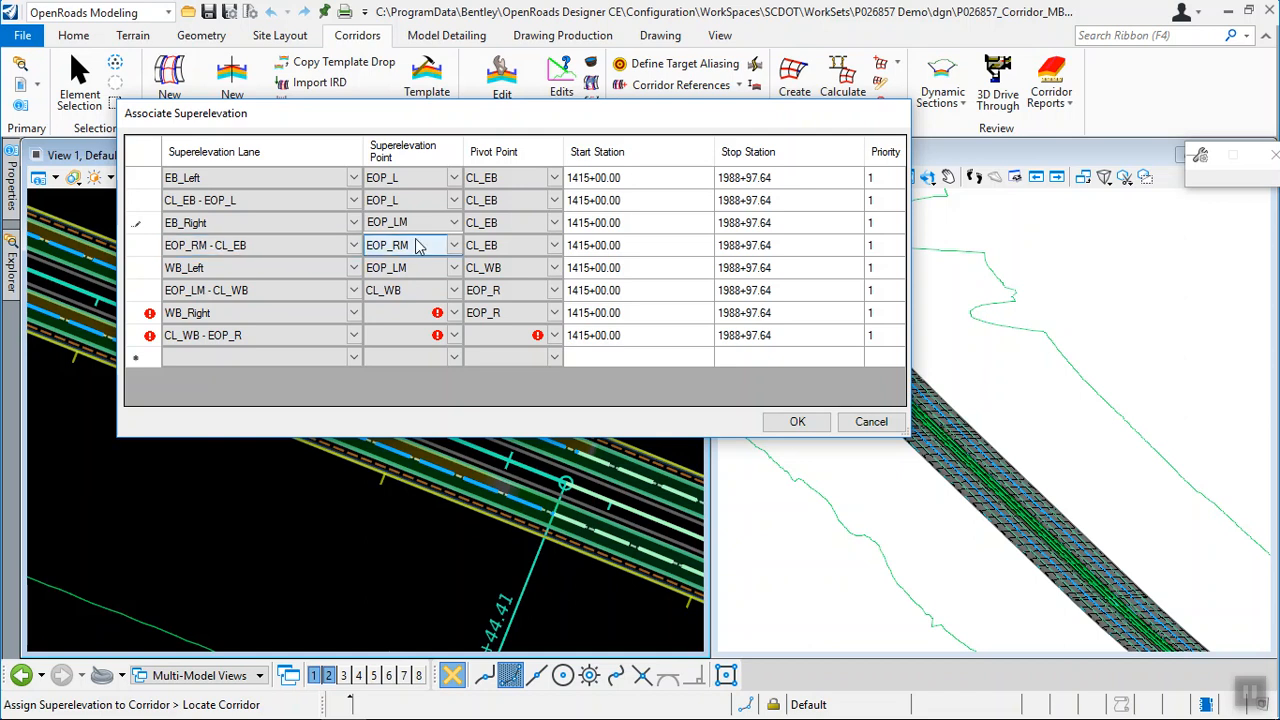
click(455, 223)
click(398, 288)
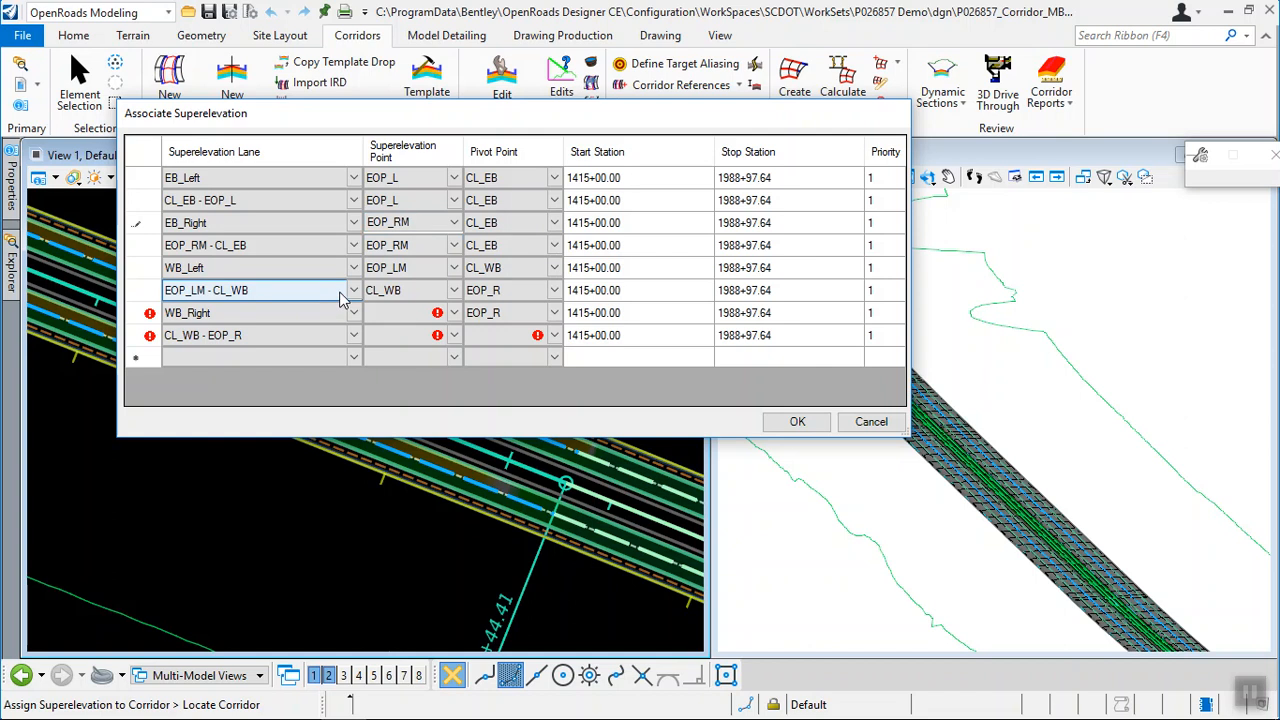
Associate the EOP_LM - CL_WB lane with superelevation point EOP_LM and pivot point CL_WB
click(455, 290)
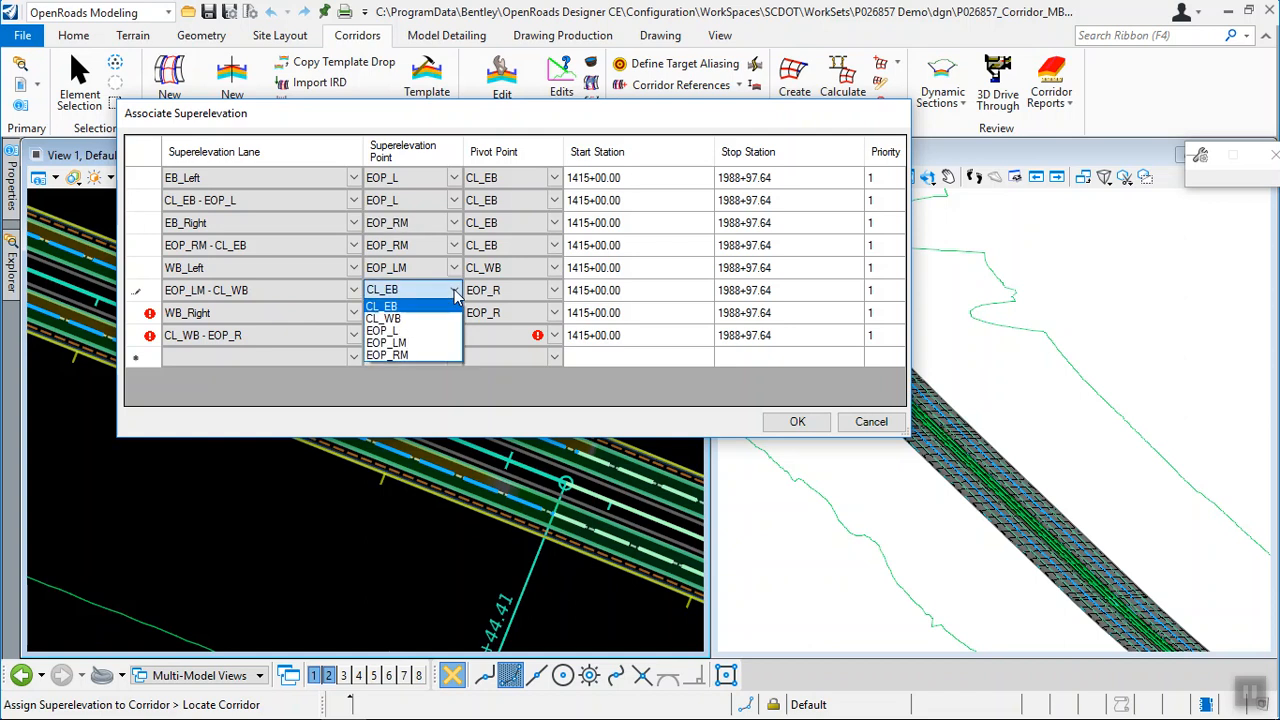
click(403, 337)
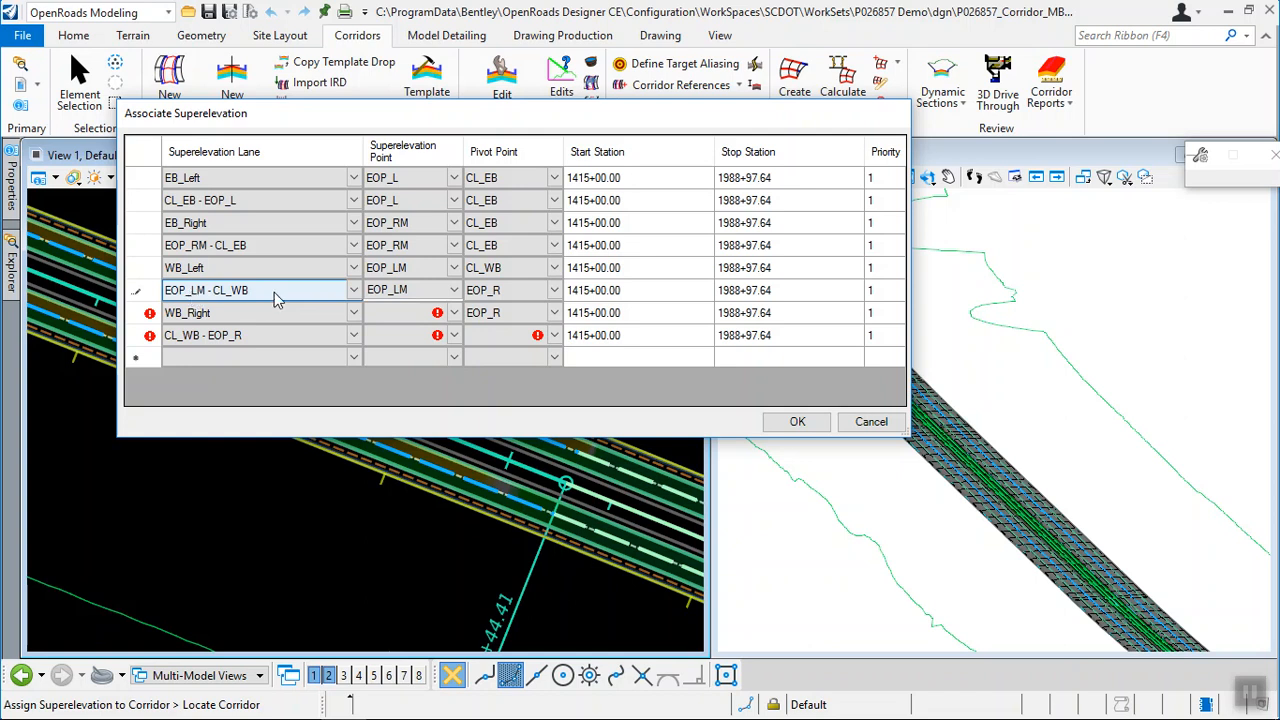
click(486, 292)
click(554, 290)
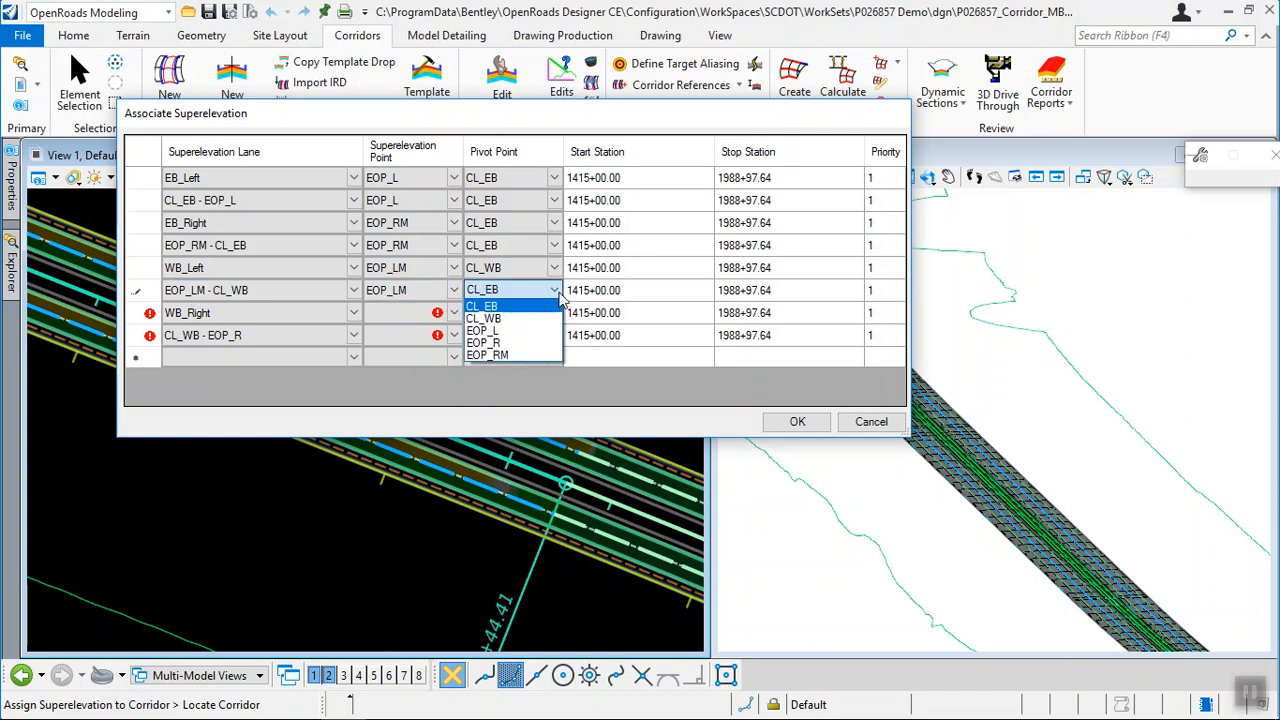
click(559, 293)
click(458, 293)
click(457, 292)
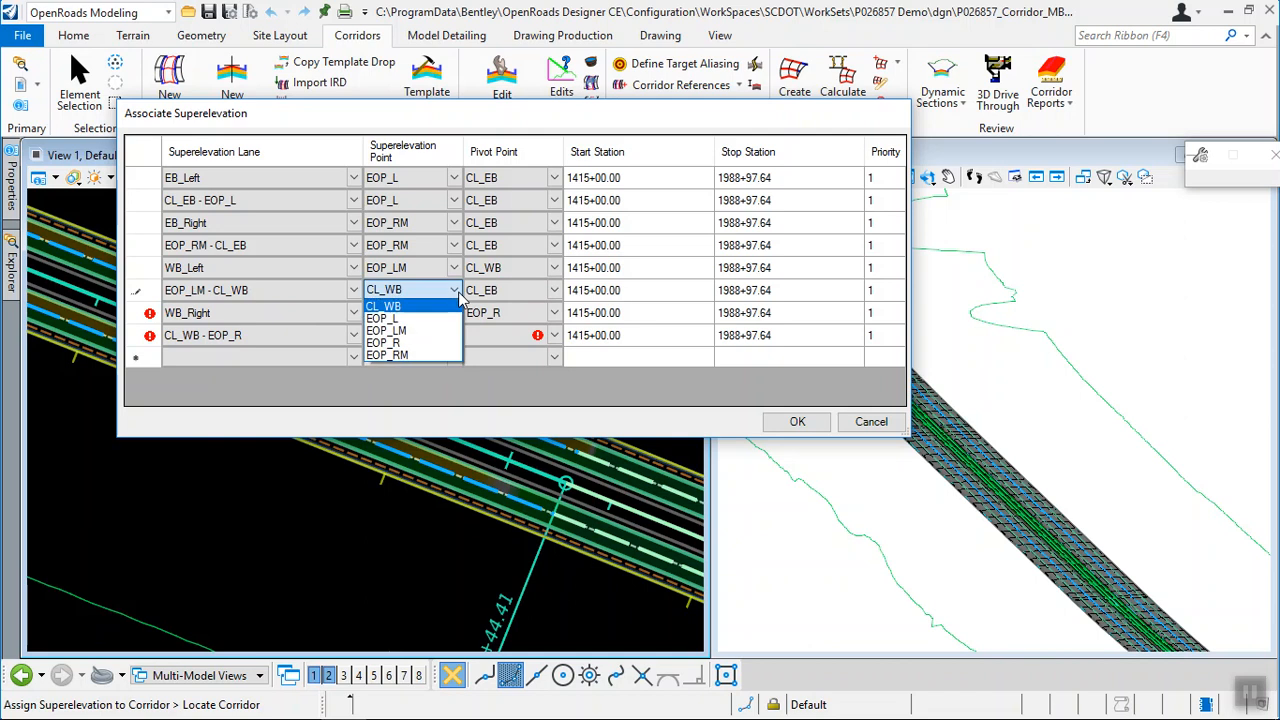
click(418, 331)
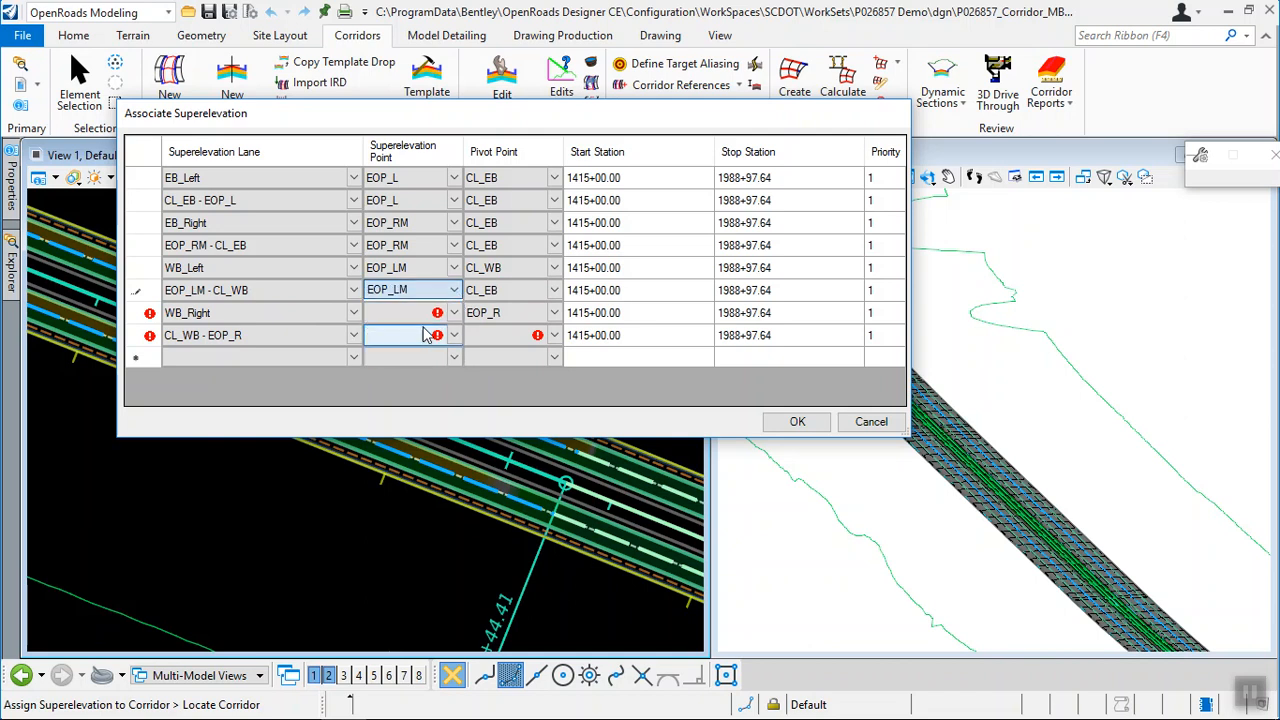
click(554, 291)
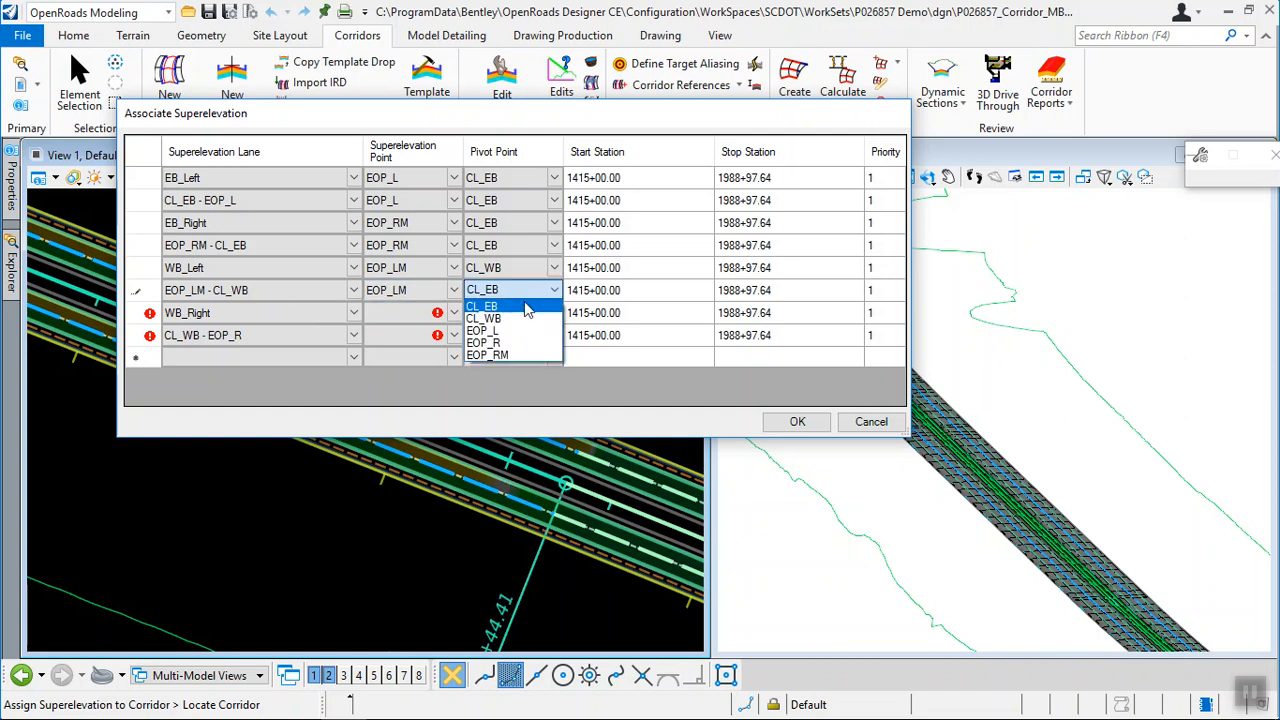
click(518, 318)
Associate the WB_Right lane with superelevation point EOP_RM and pivot point CL_WB
click(455, 314)
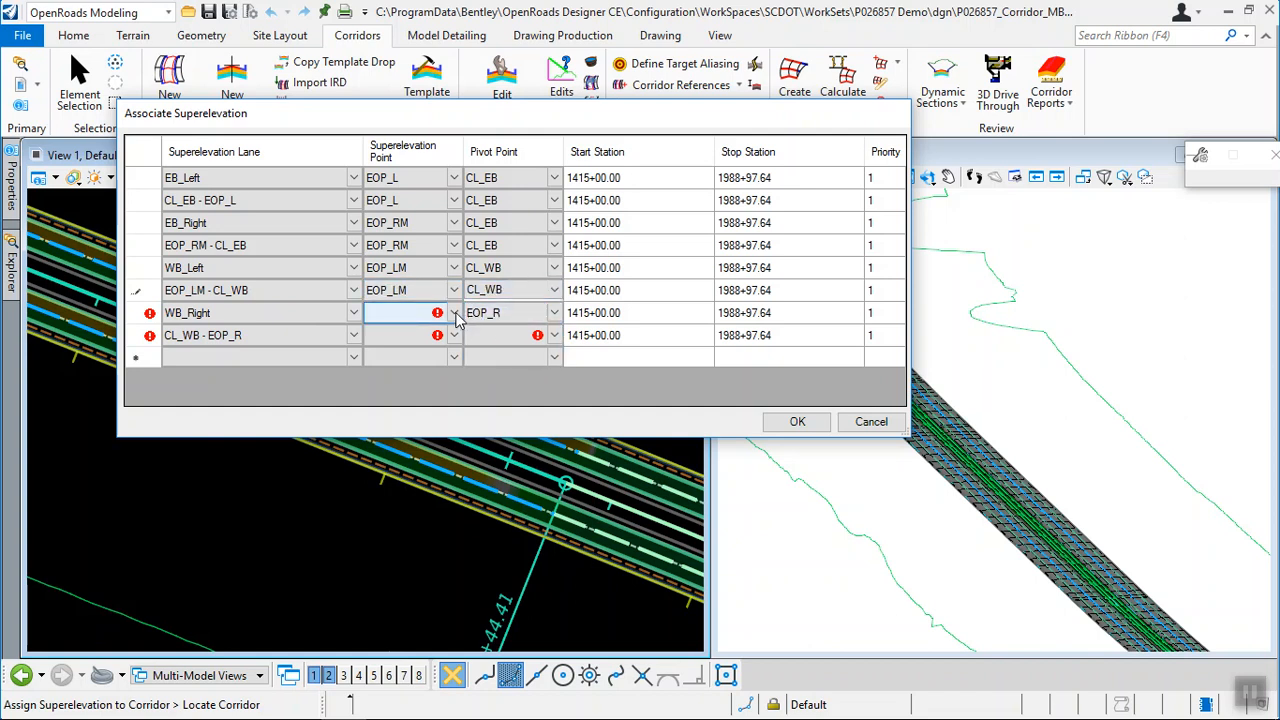
click(455, 314)
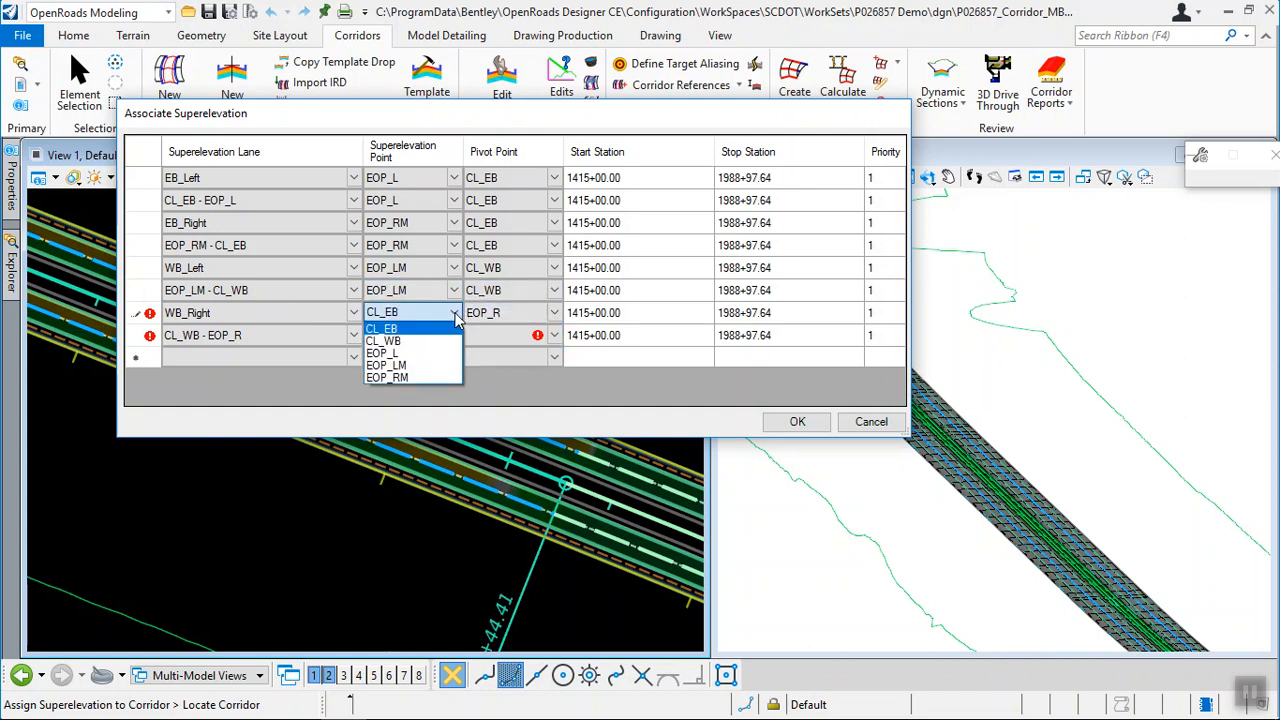
click(431, 378)
click(555, 314)
click(555, 314)
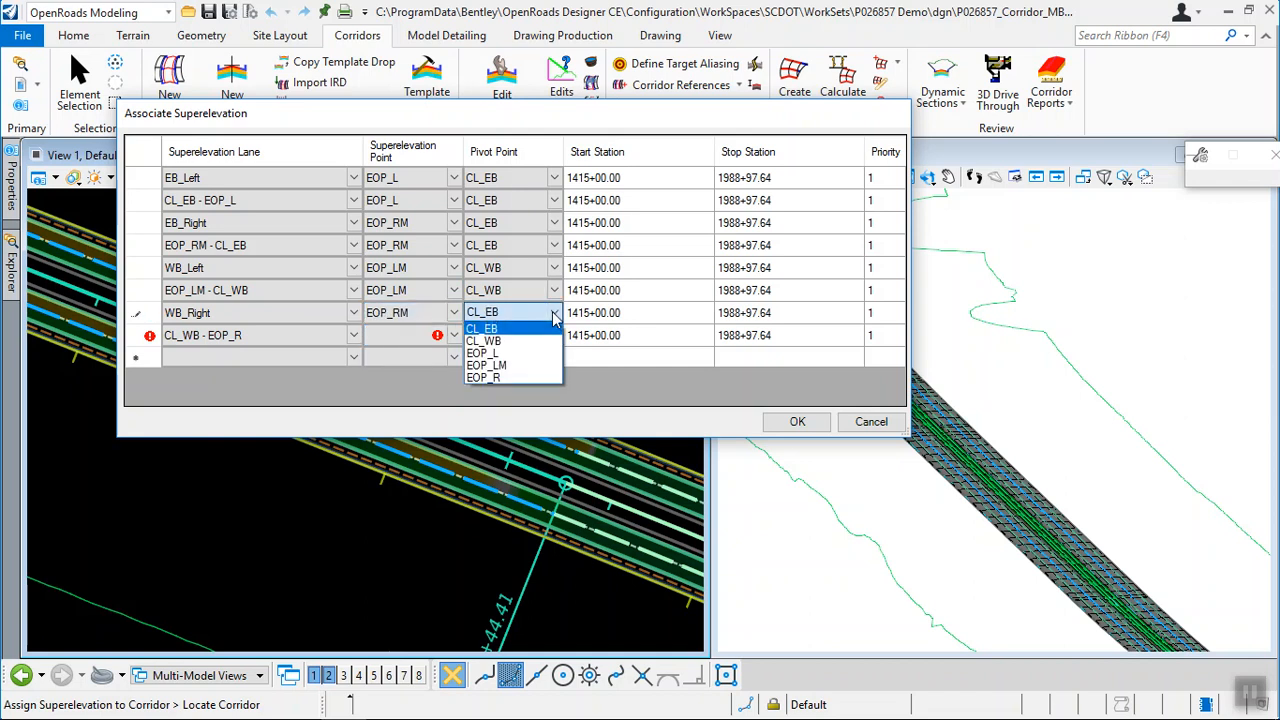
click(500, 341)
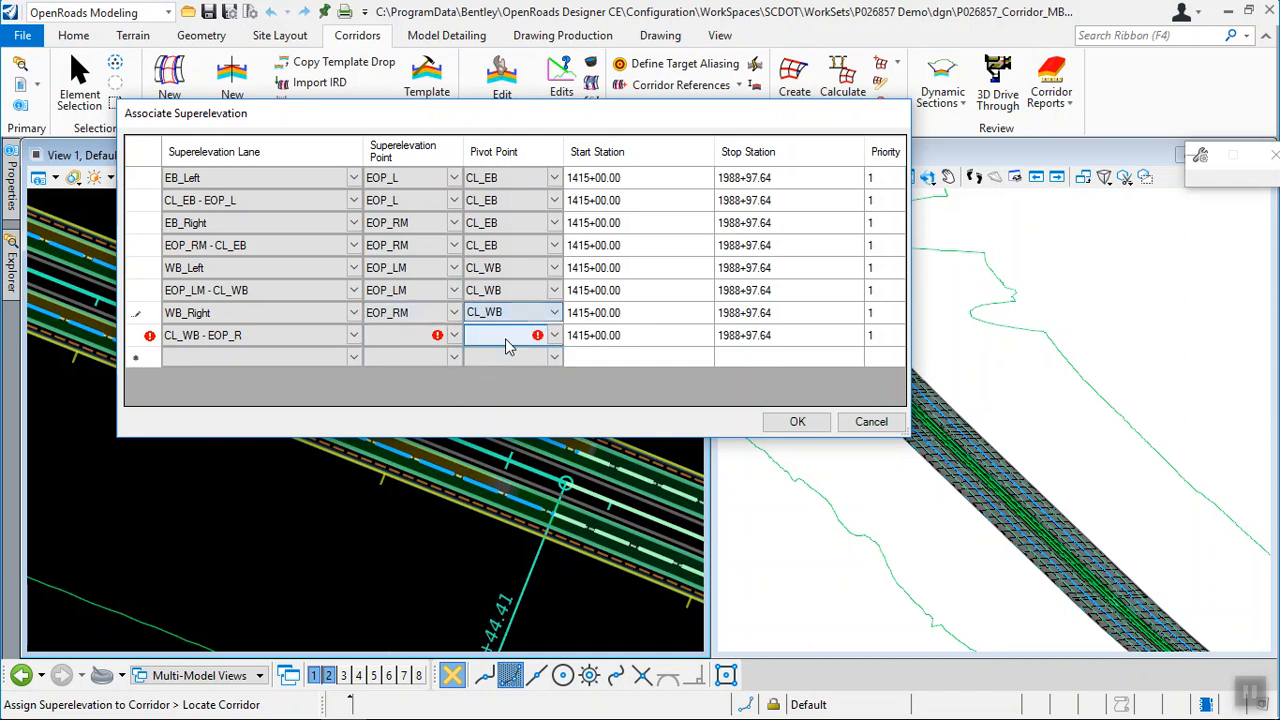
Change the superelevation point of the WB_Right lane to EOP_R
click(453, 313)
click(453, 313)
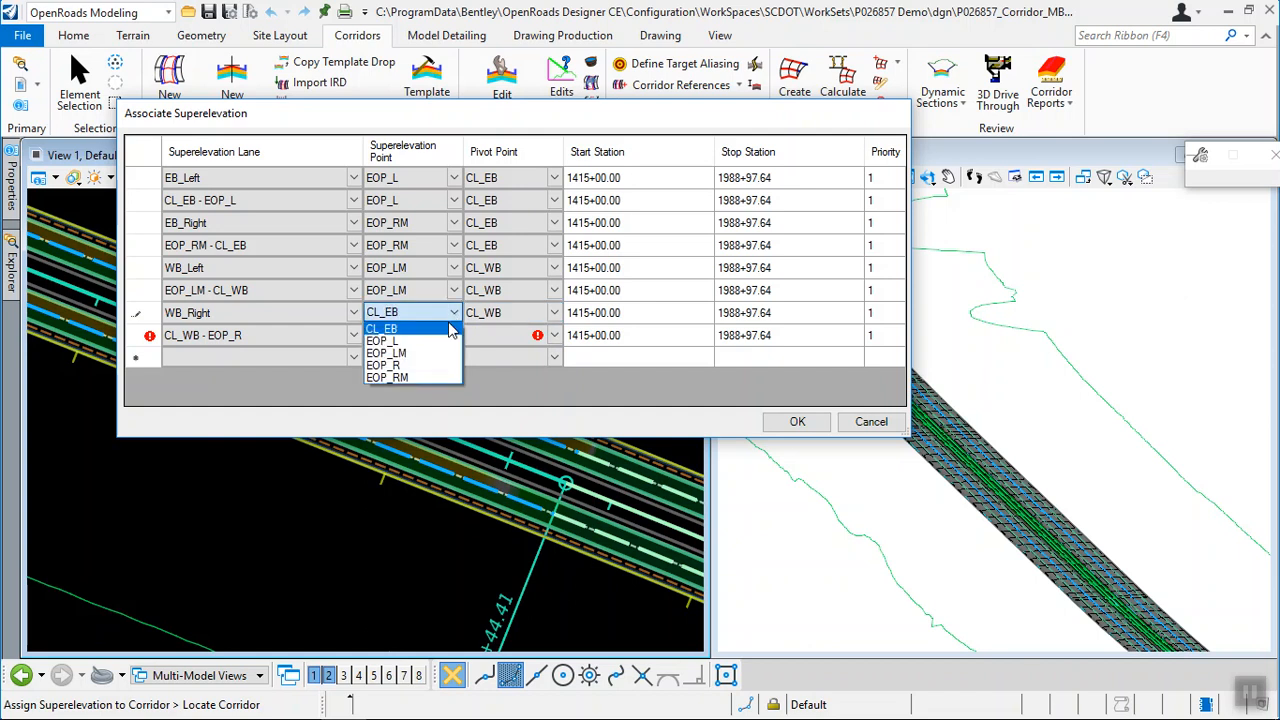
click(398, 366)
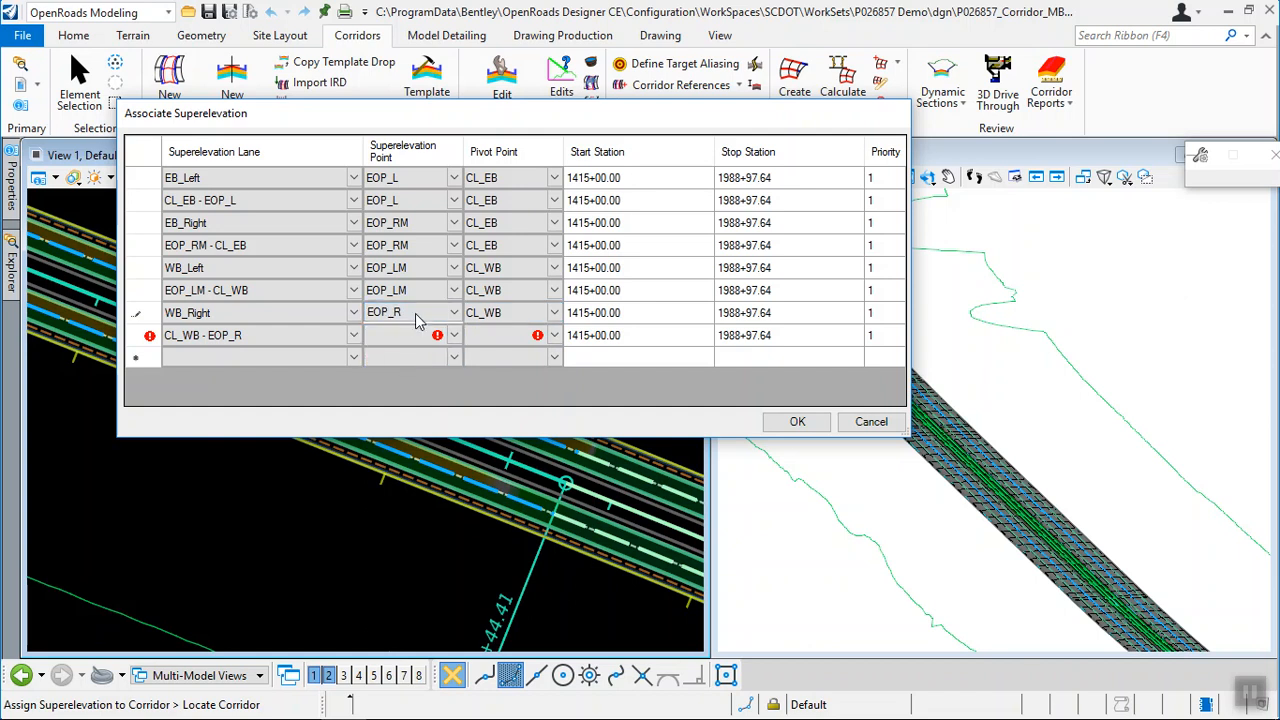
Associate the CL_WB - EOP_R lane with superelevation point EOP_R and pivot point CL_WB
click(222, 341)
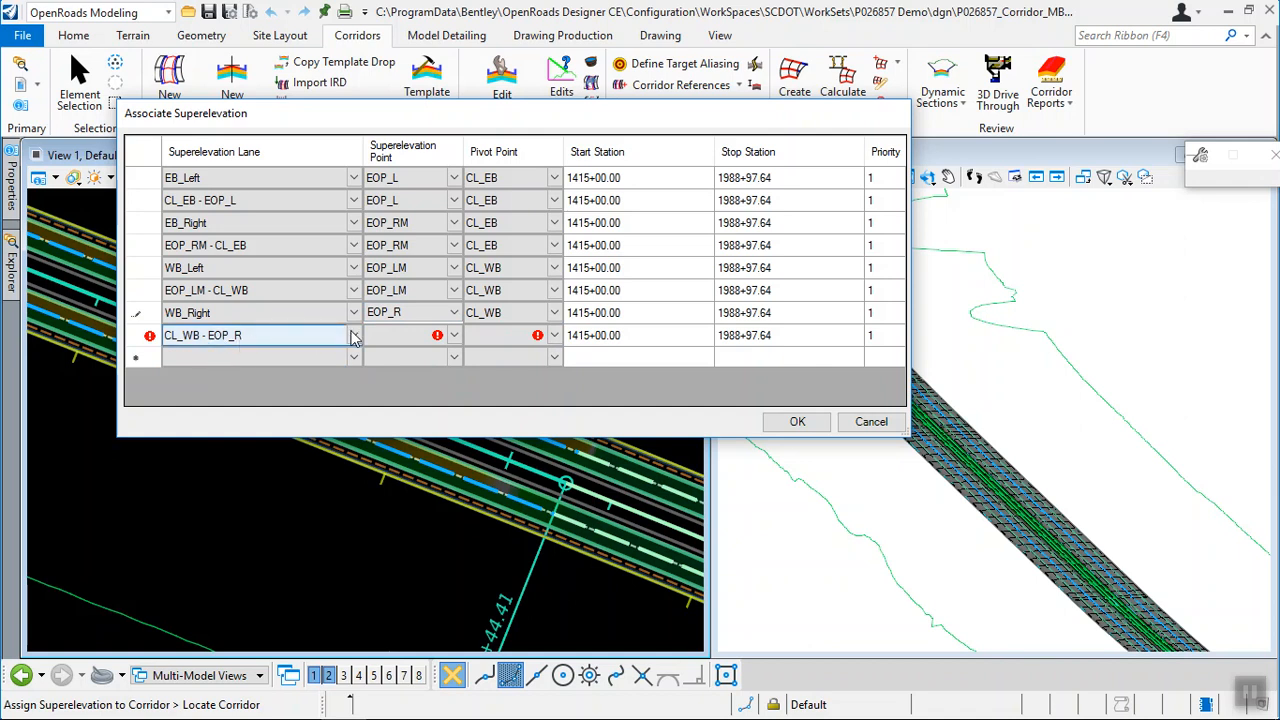
click(454, 336)
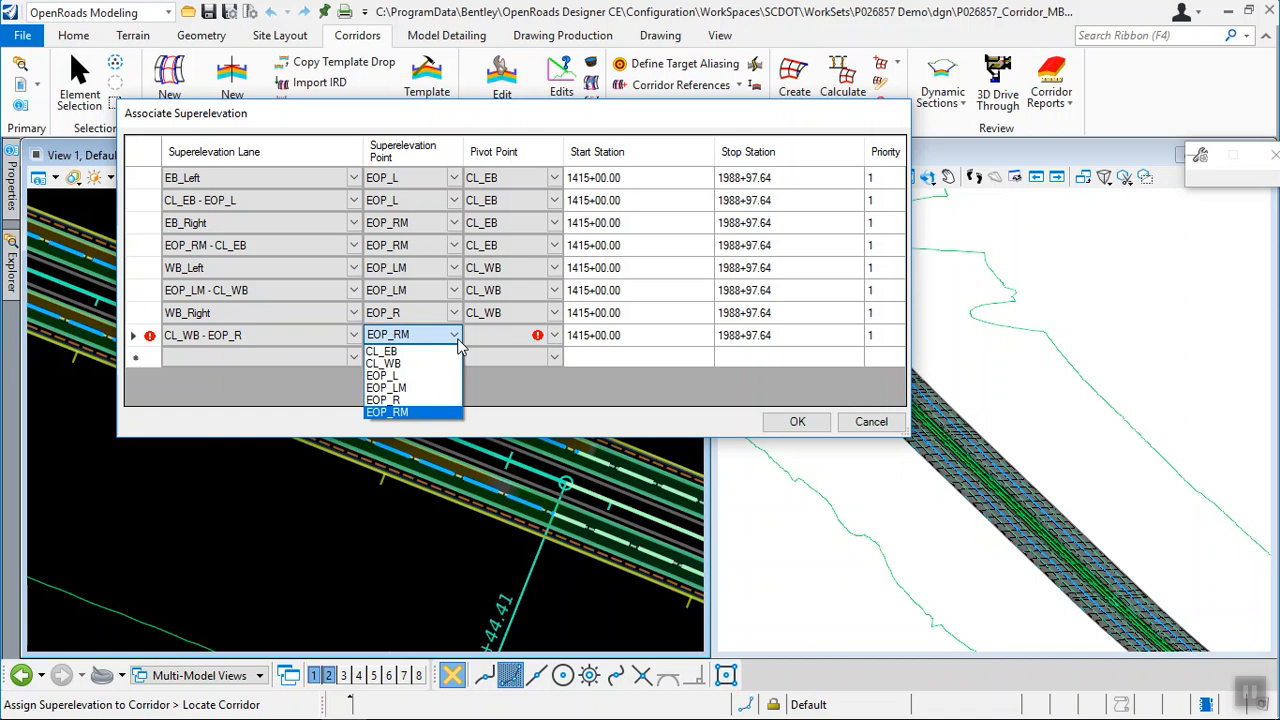
click(384, 399)
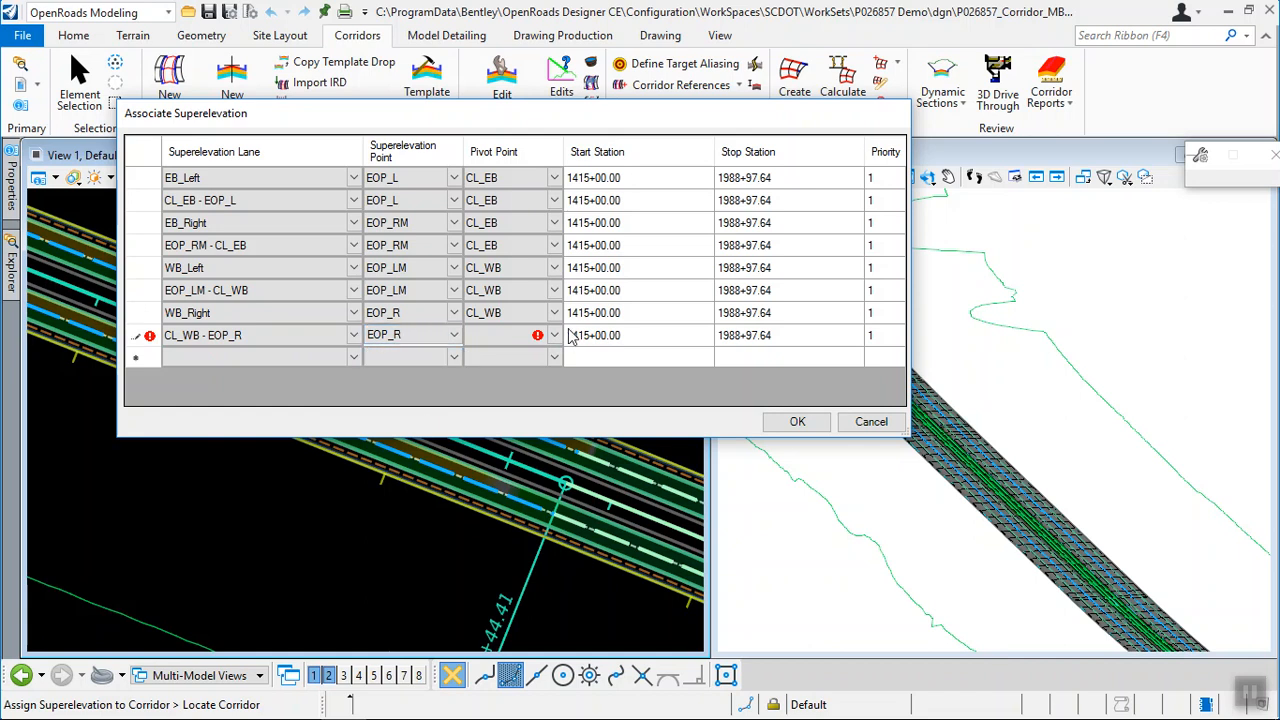
click(555, 336)
click(500, 366)
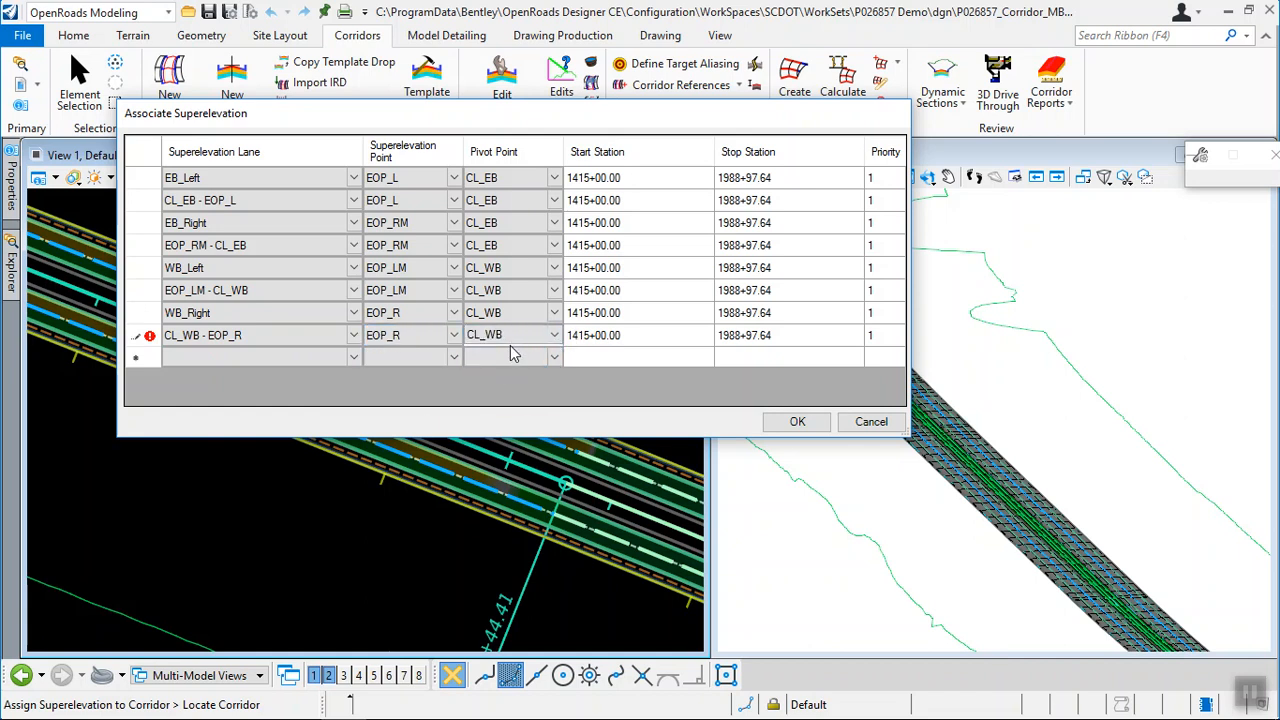
Review the superelevation point and pivot point assigned to each lane in the association table
click(512, 269)
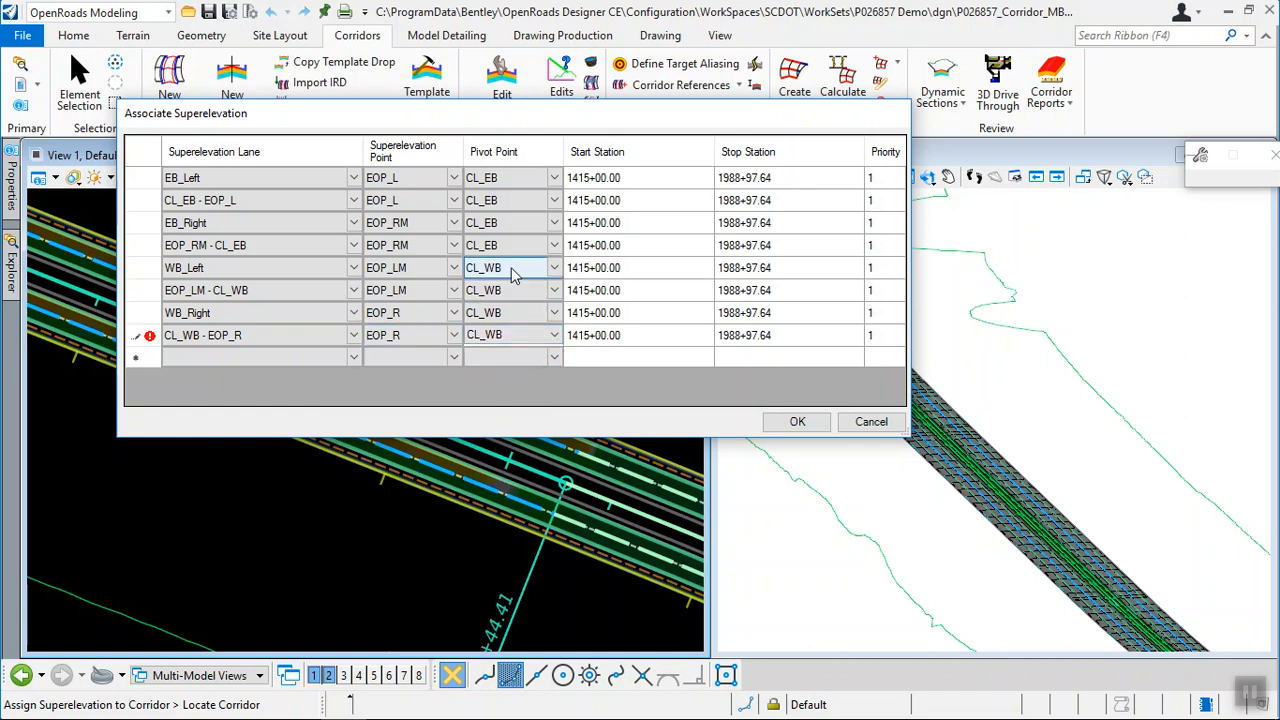
click(425, 184)
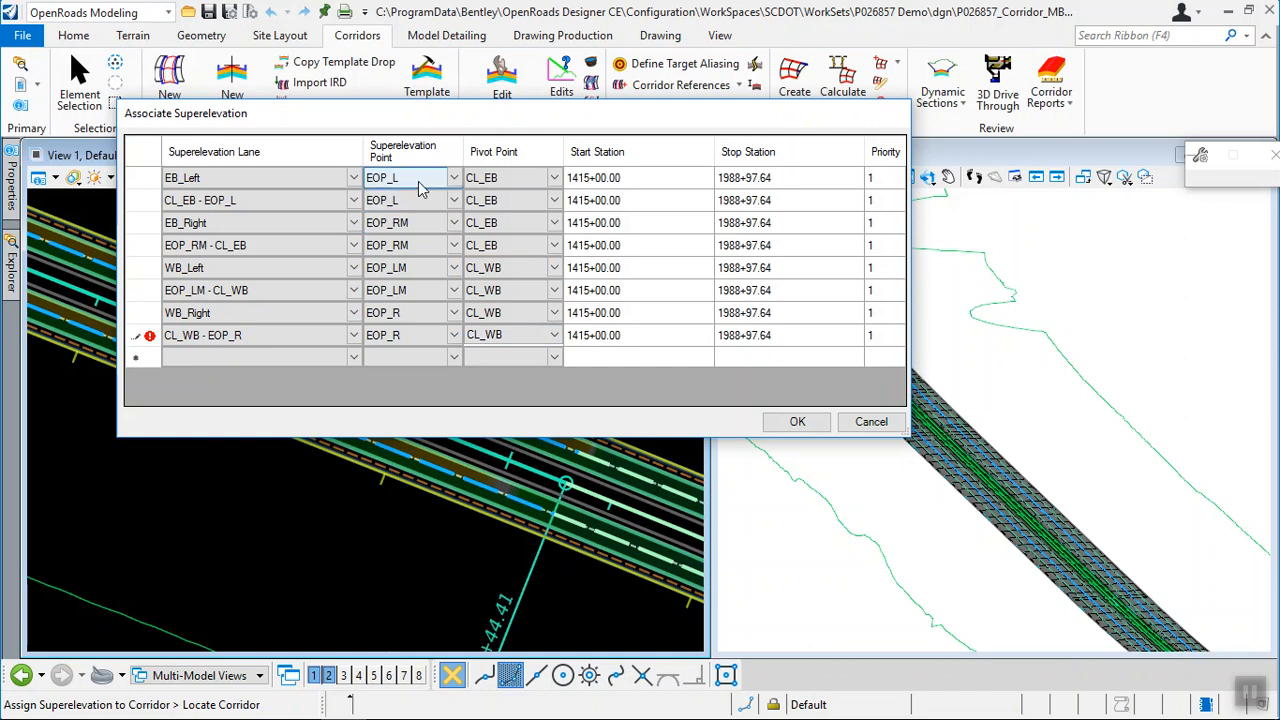
click(423, 201)
click(419, 223)
click(424, 246)
click(414, 268)
click(412, 290)
click(413, 312)
click(414, 335)
click(493, 336)
click(517, 224)
Accept the superelevation associations to apply them to the corridor and end the assignment command
click(800, 423)
click(790, 423)
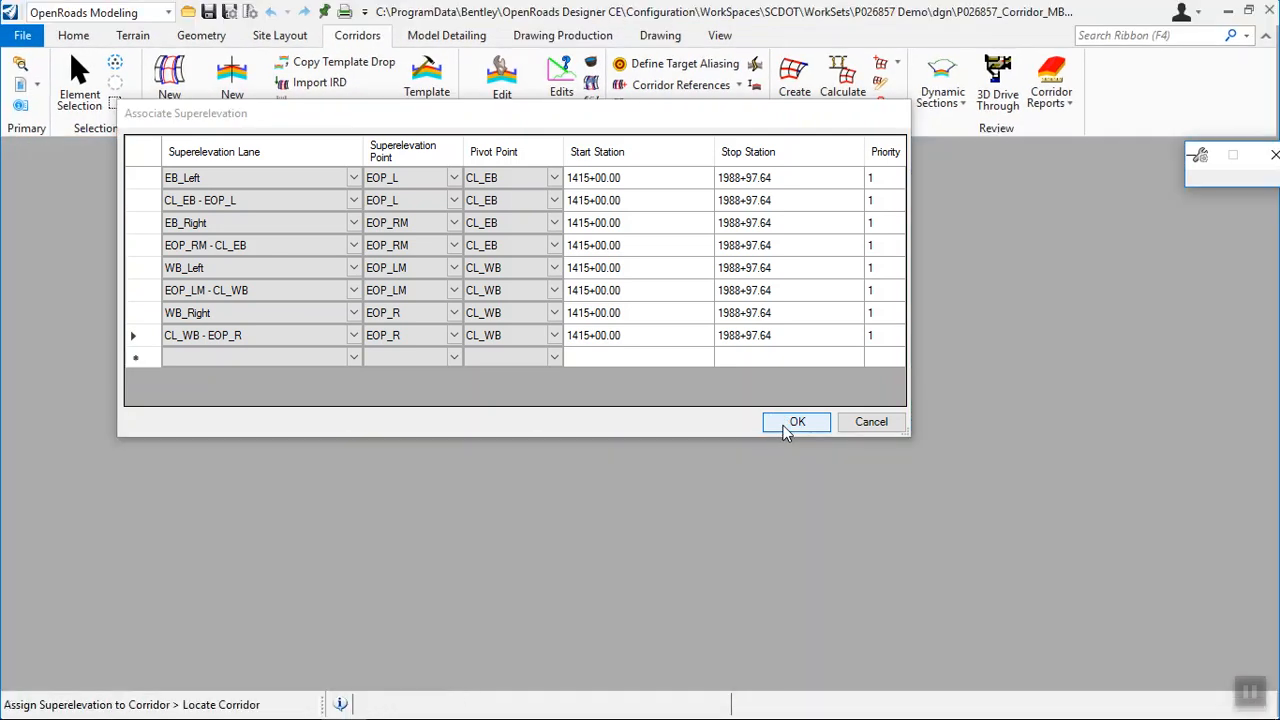
click(785, 428)
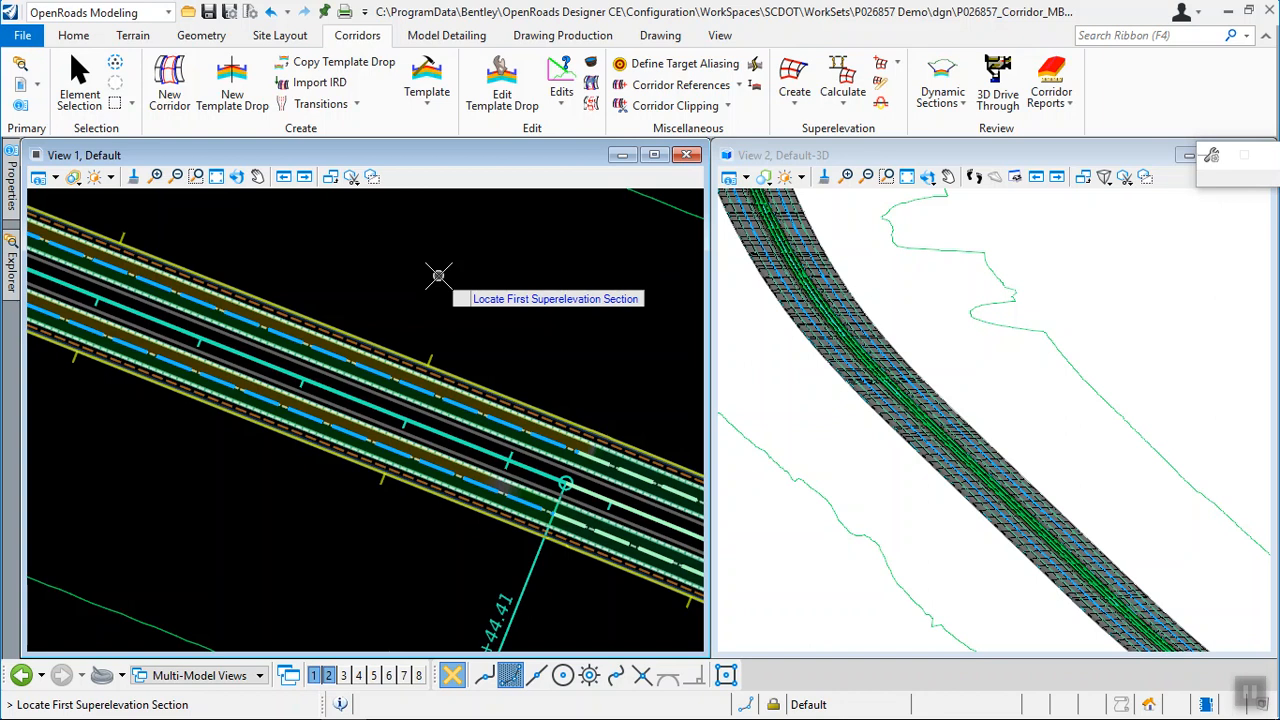
key(Escape)
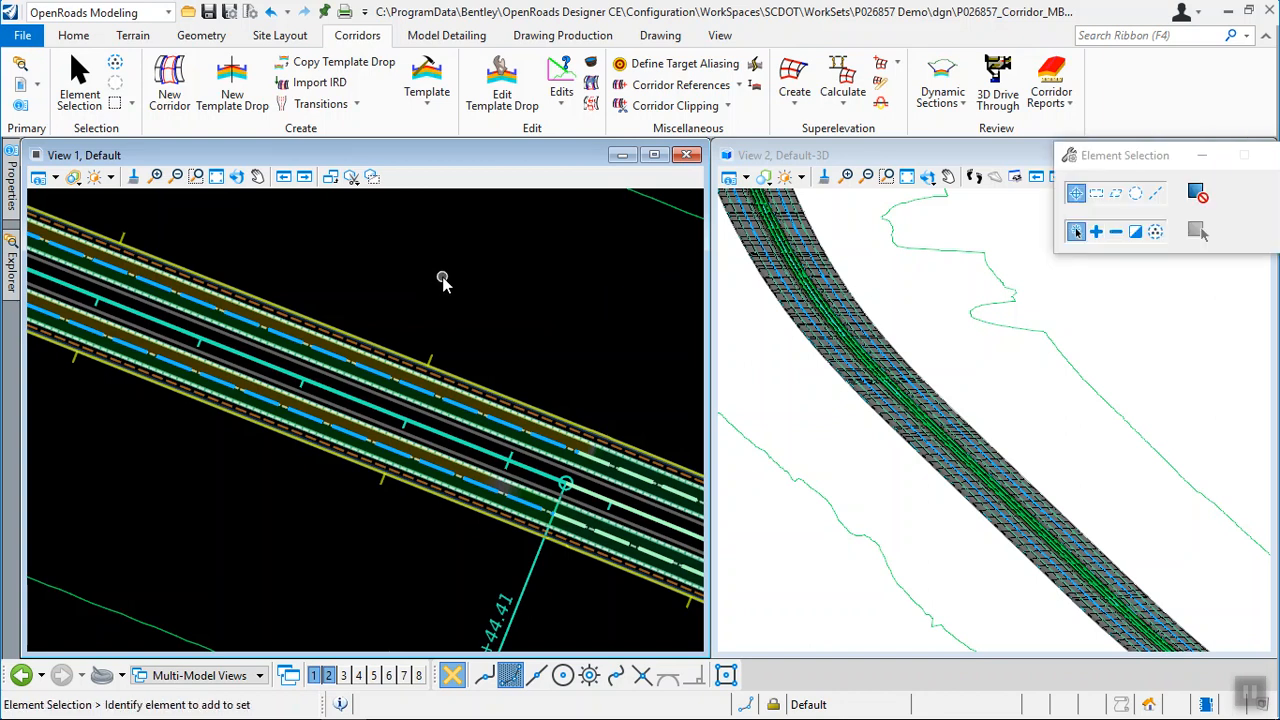
Examine the superelevated corridor in the 3D and plan views, following the alignment to the curve's PC at 1464+10.50
scroll(903, 387, up, 3)
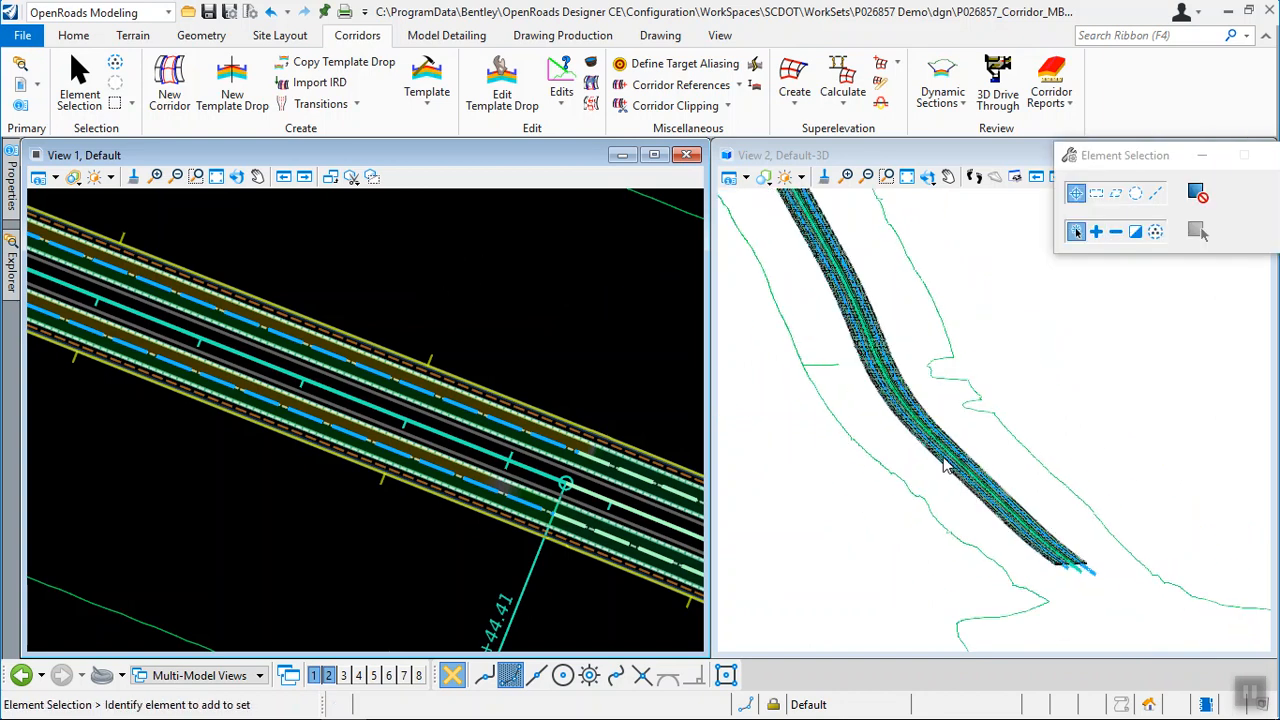
scroll(903, 387, down, 3)
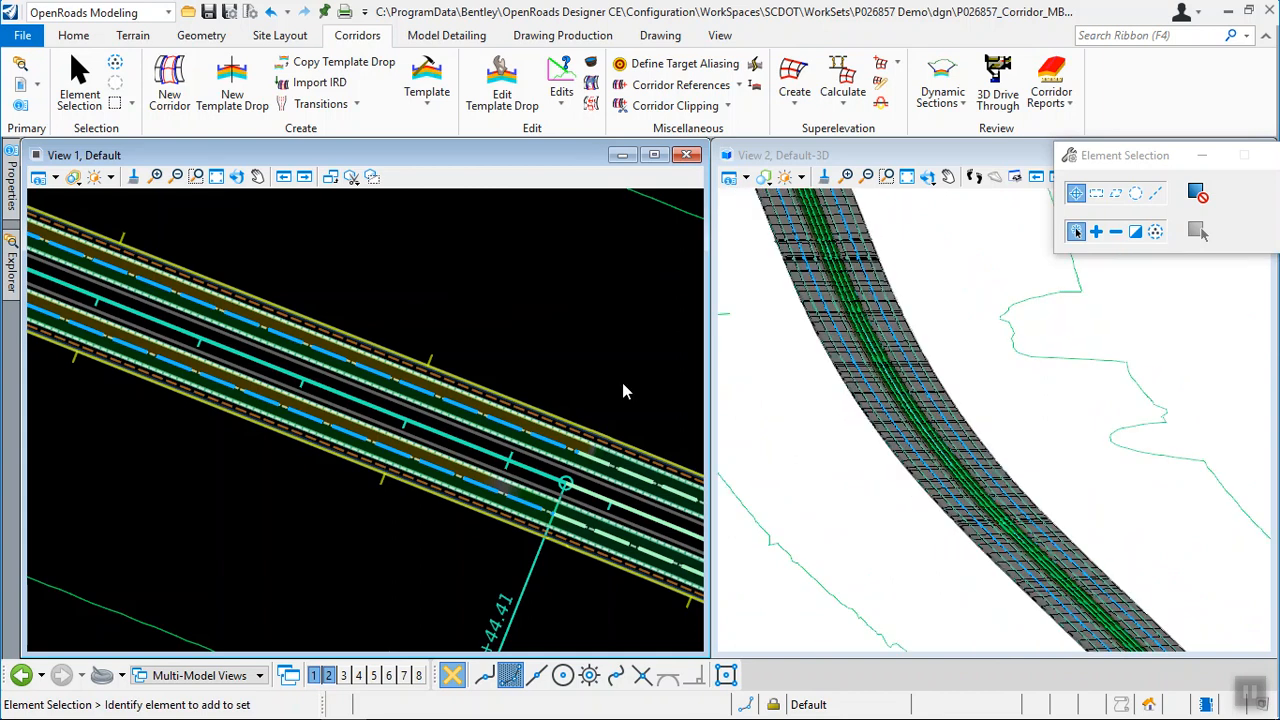
scroll(591, 363, down, 3)
middle_drag(591, 363, 311, 273)
scroll(260, 284, down, 6)
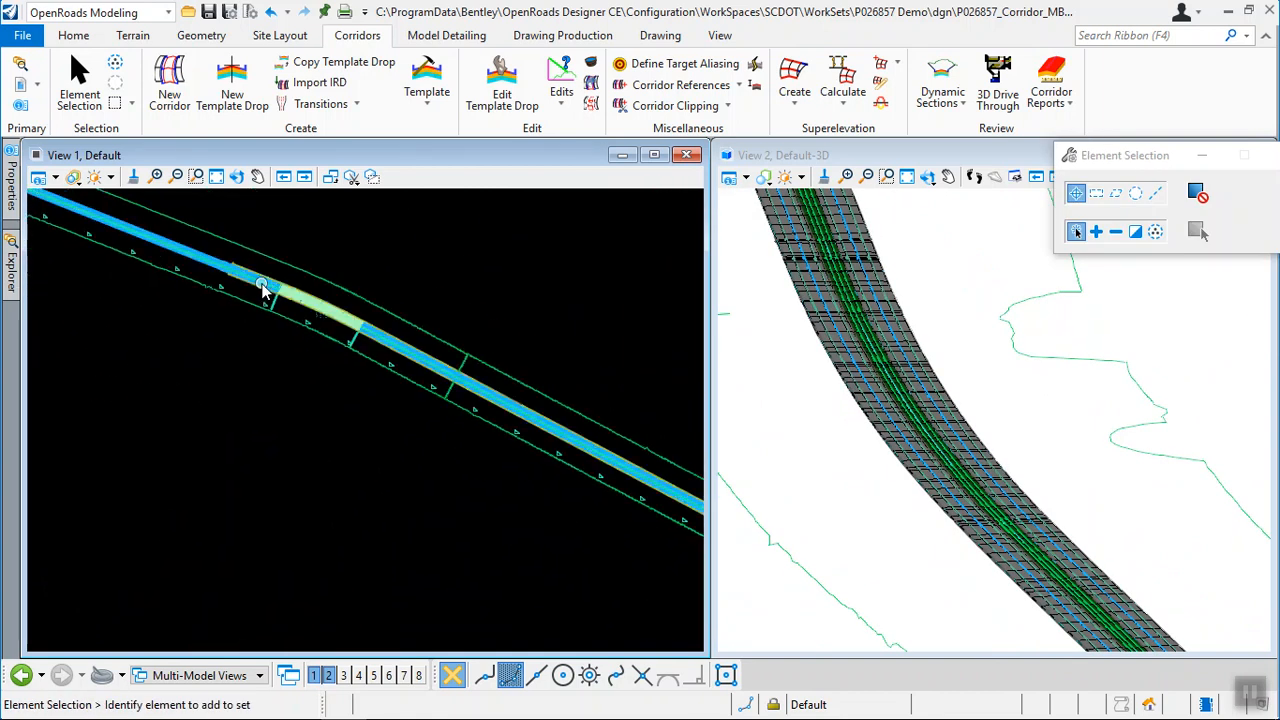
middle_drag(614, 446, 445, 414)
scroll(447, 417, up, 5)
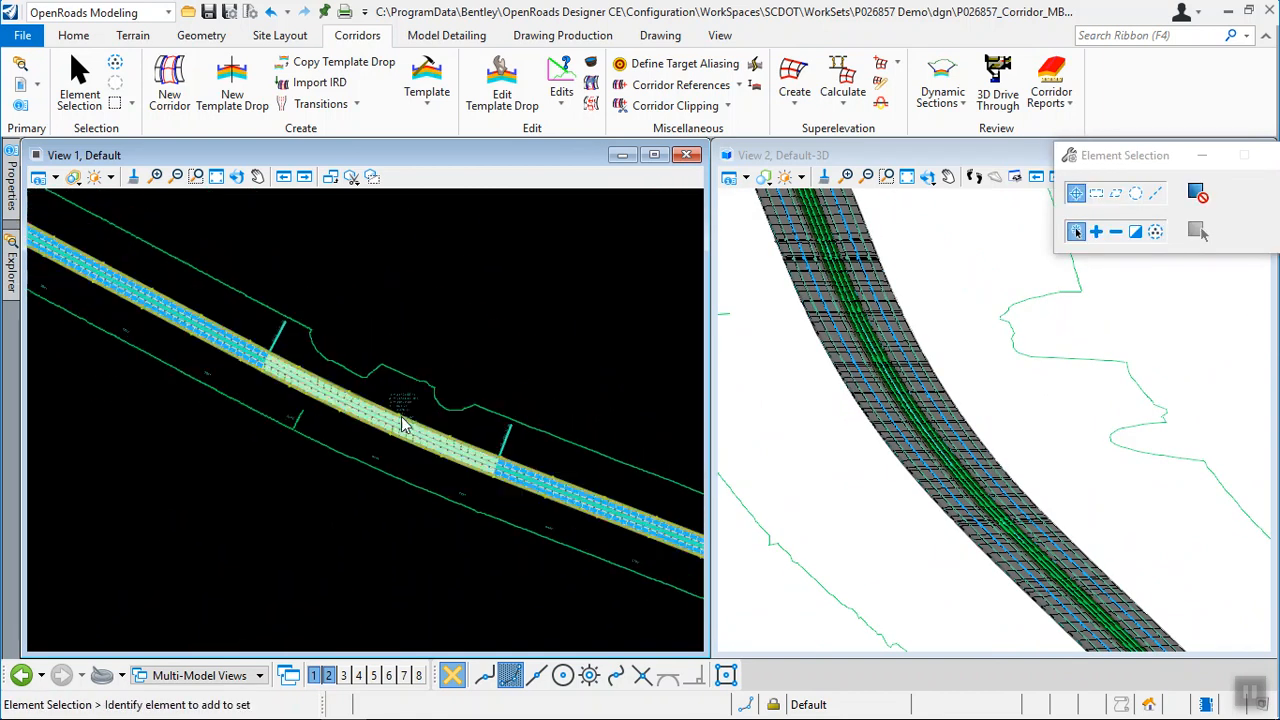
middle_drag(551, 466, 322, 312)
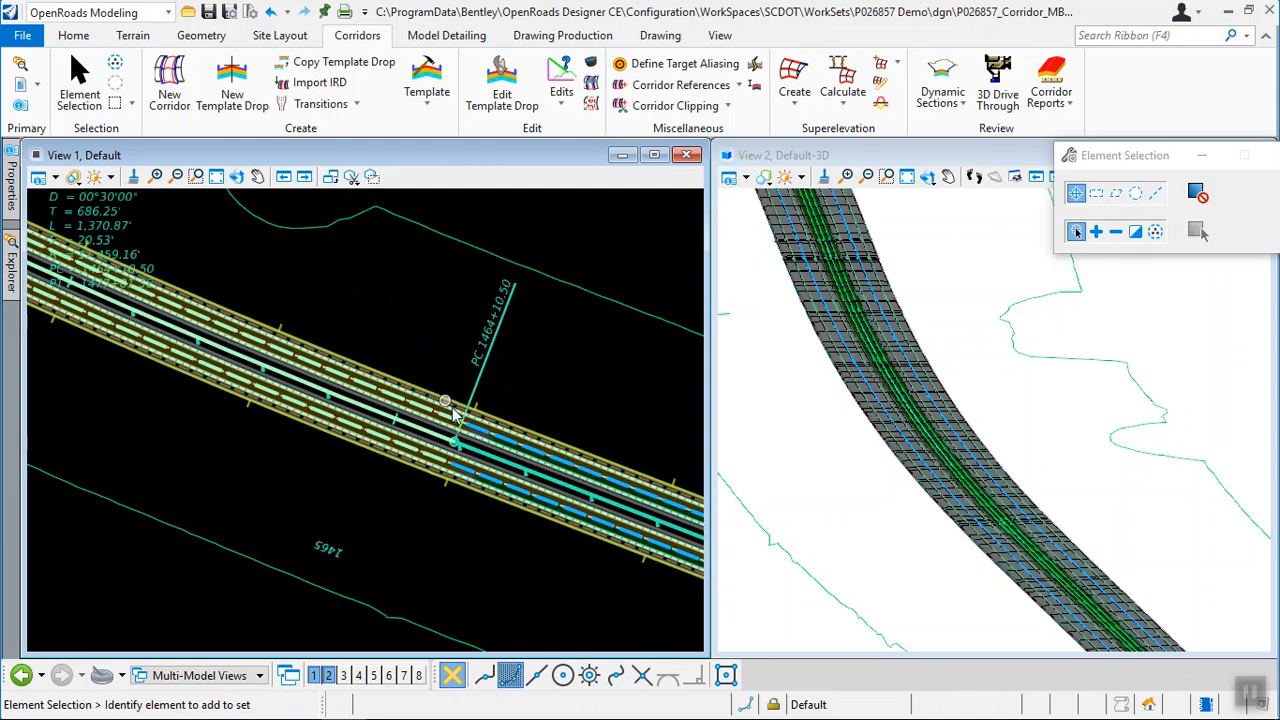
scroll(383, 368, up, 3)
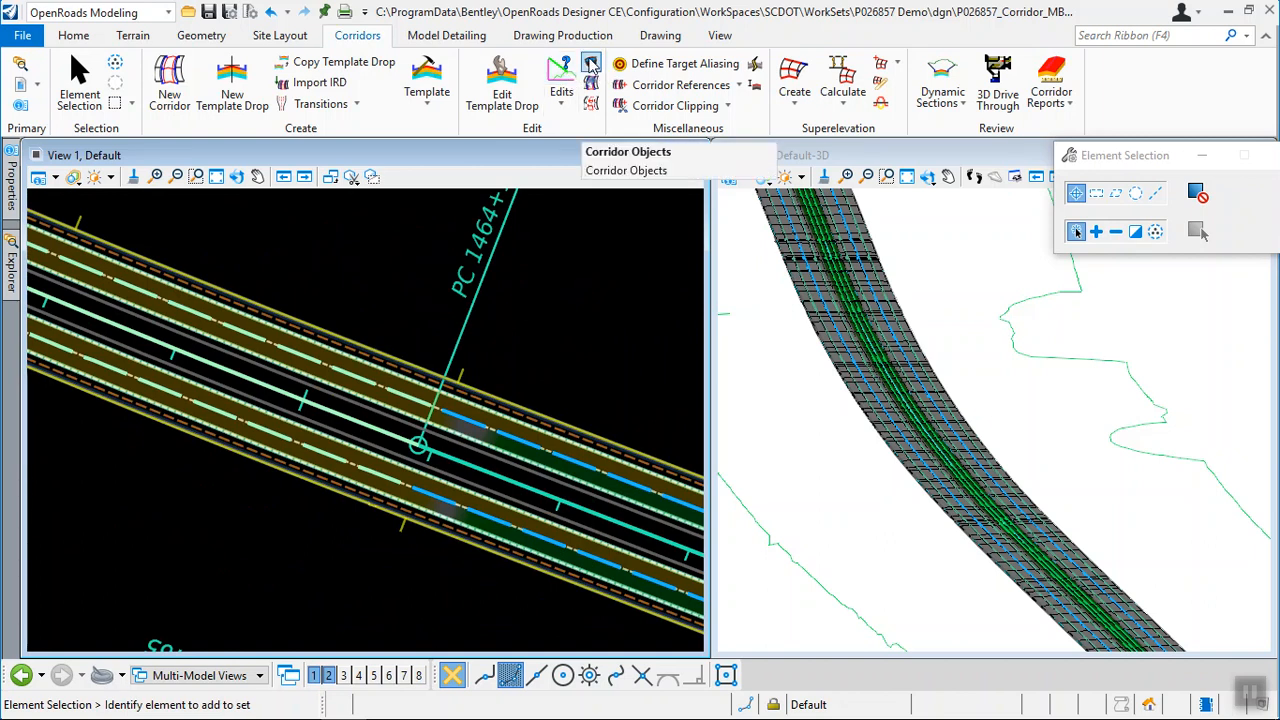
Open a dynamic cross section of the BL_I26 corridor in View 3 and move its window over the plan view
click(590, 62)
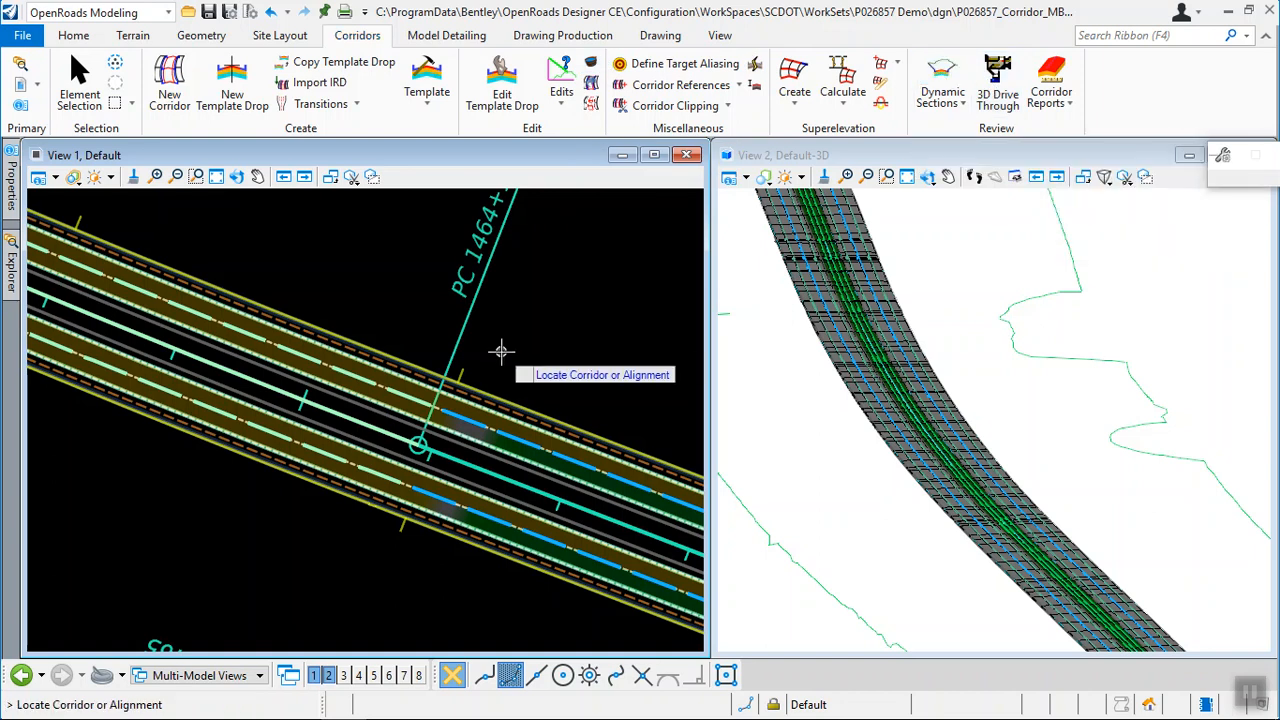
click(452, 372)
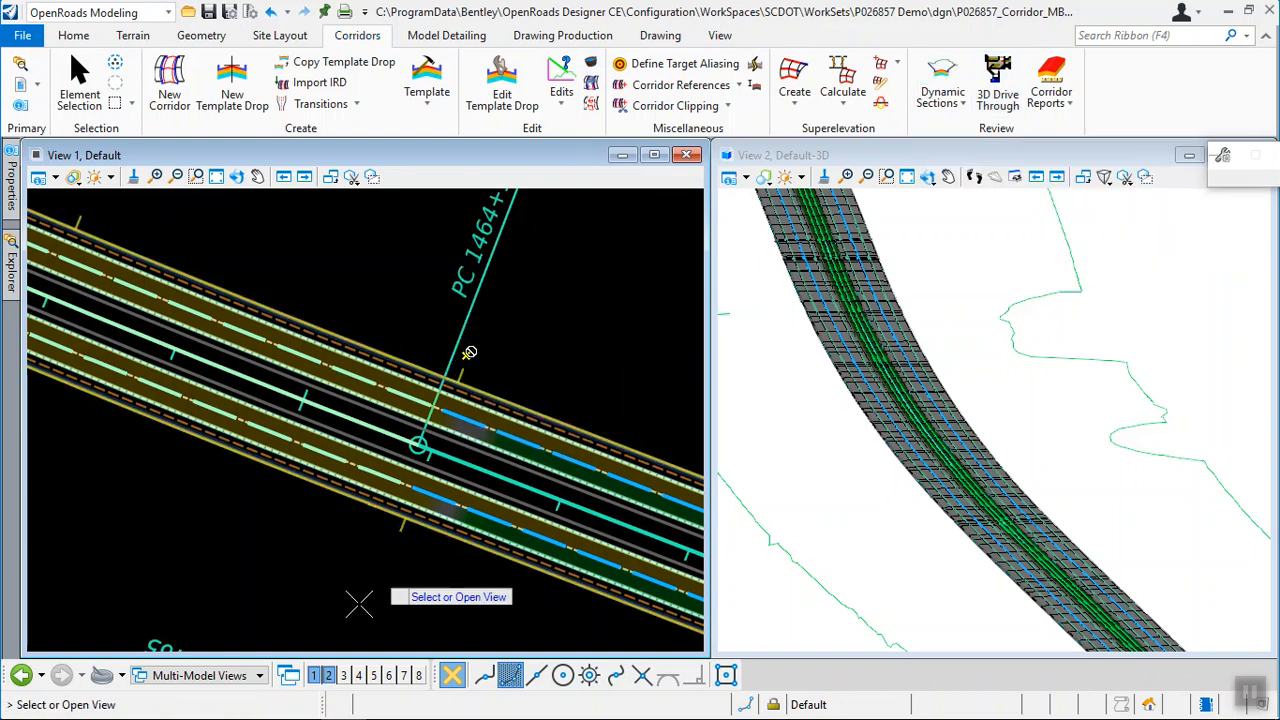
click(344, 676)
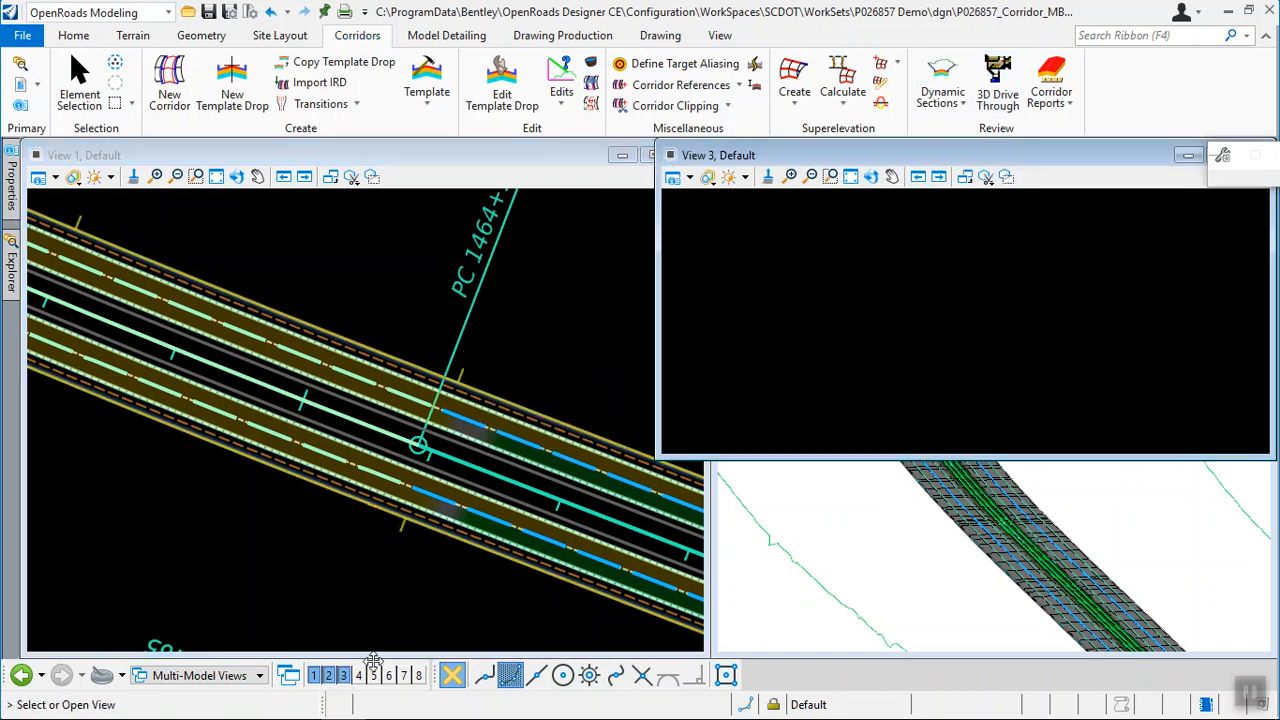
click(863, 364)
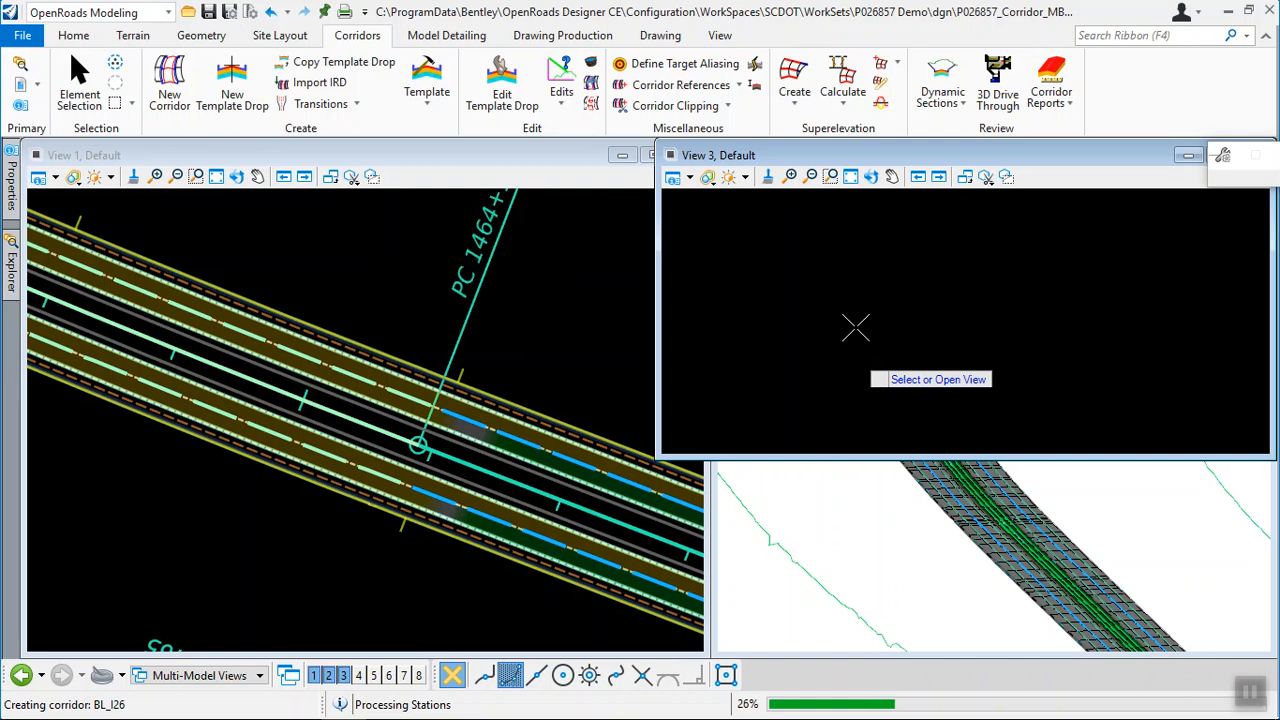
click(856, 328)
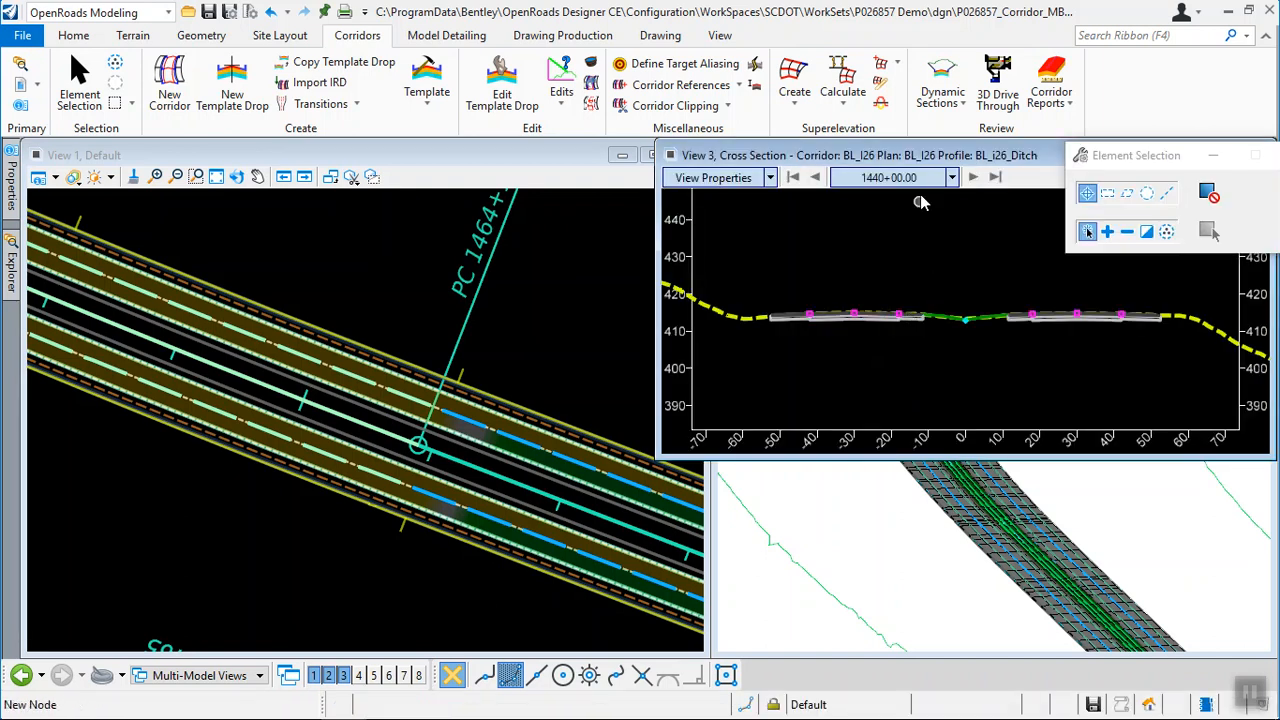
drag(950, 157, 578, 234)
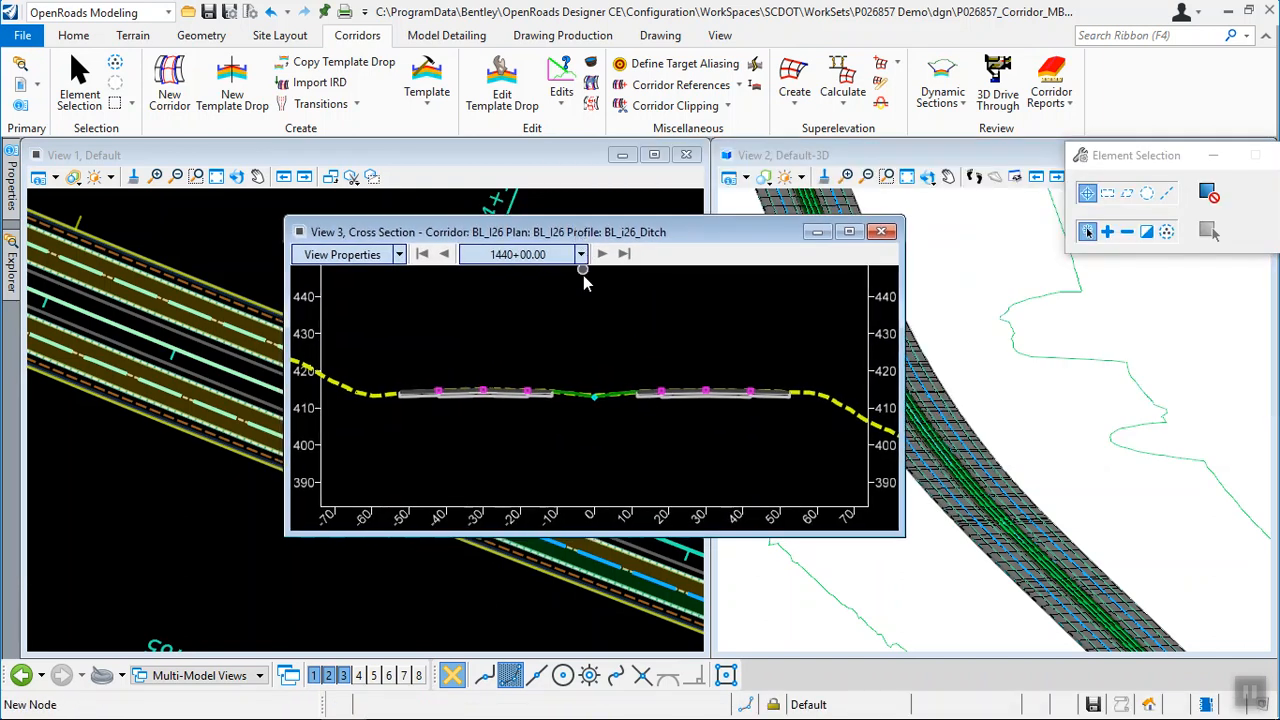
Display the cross section at station 1470, move its window clear of the plan view, and inspect the section line's location in plan
click(581, 254)
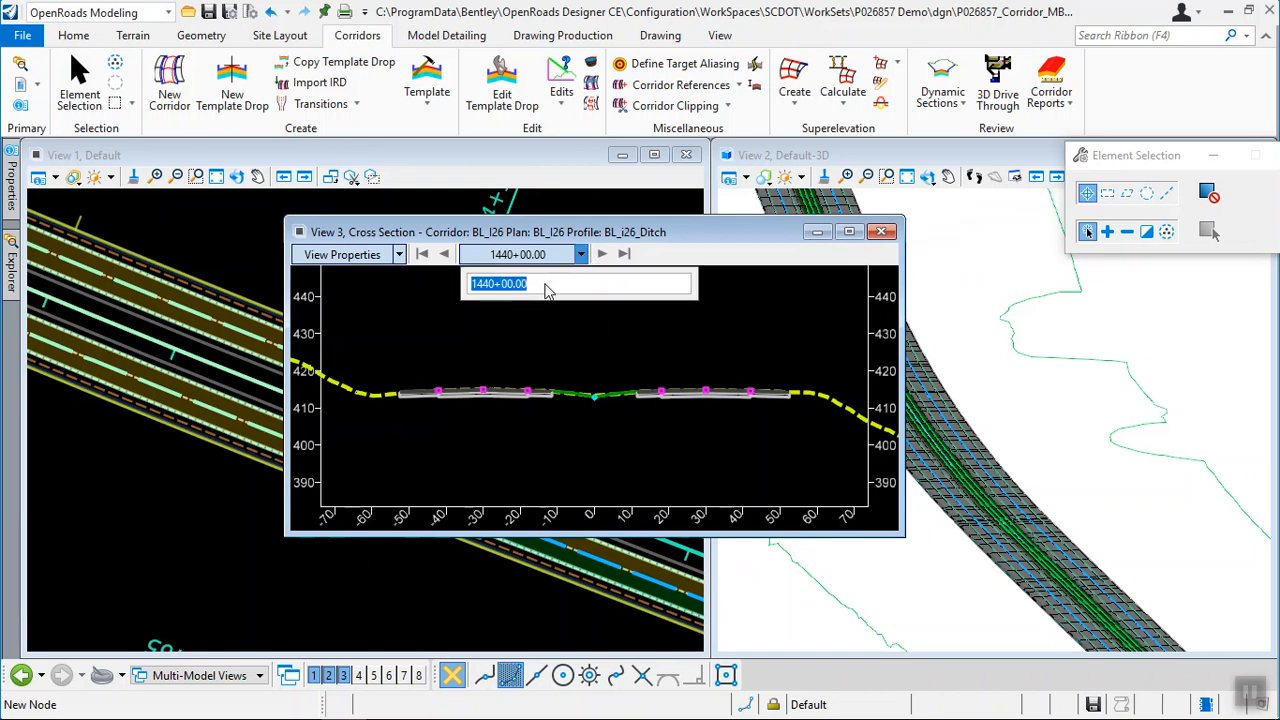
text(1470)
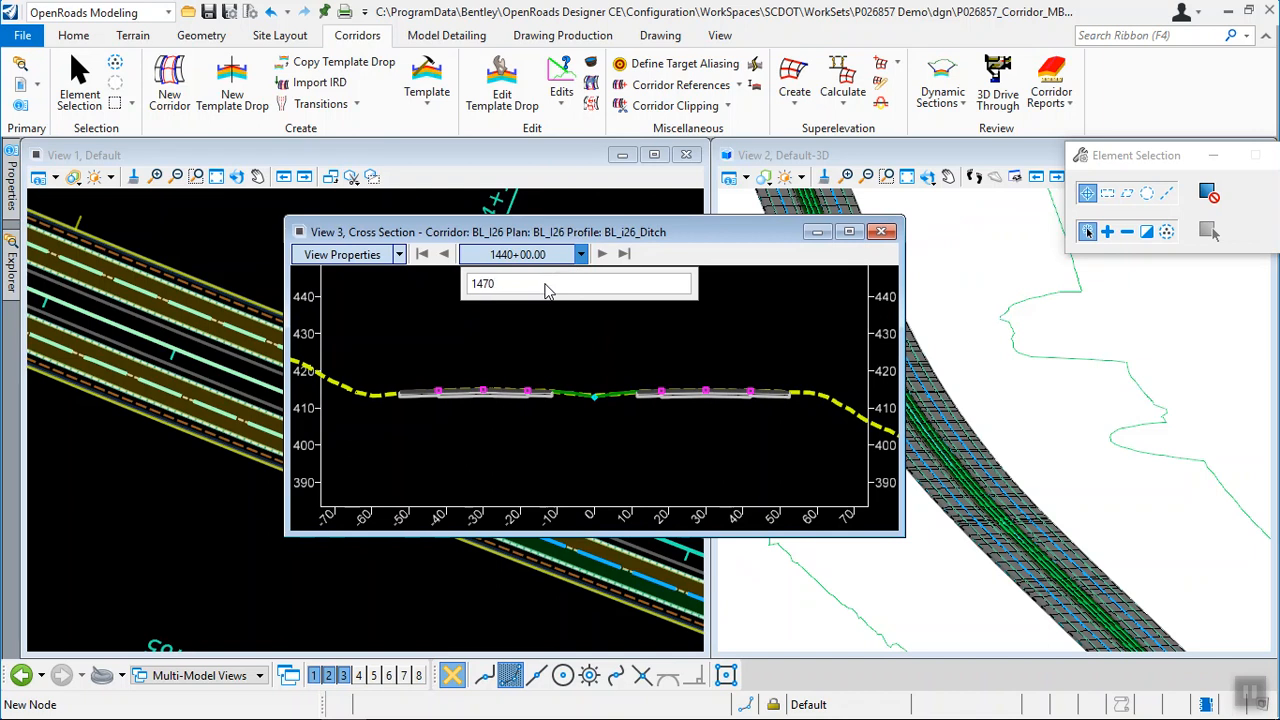
key(Return)
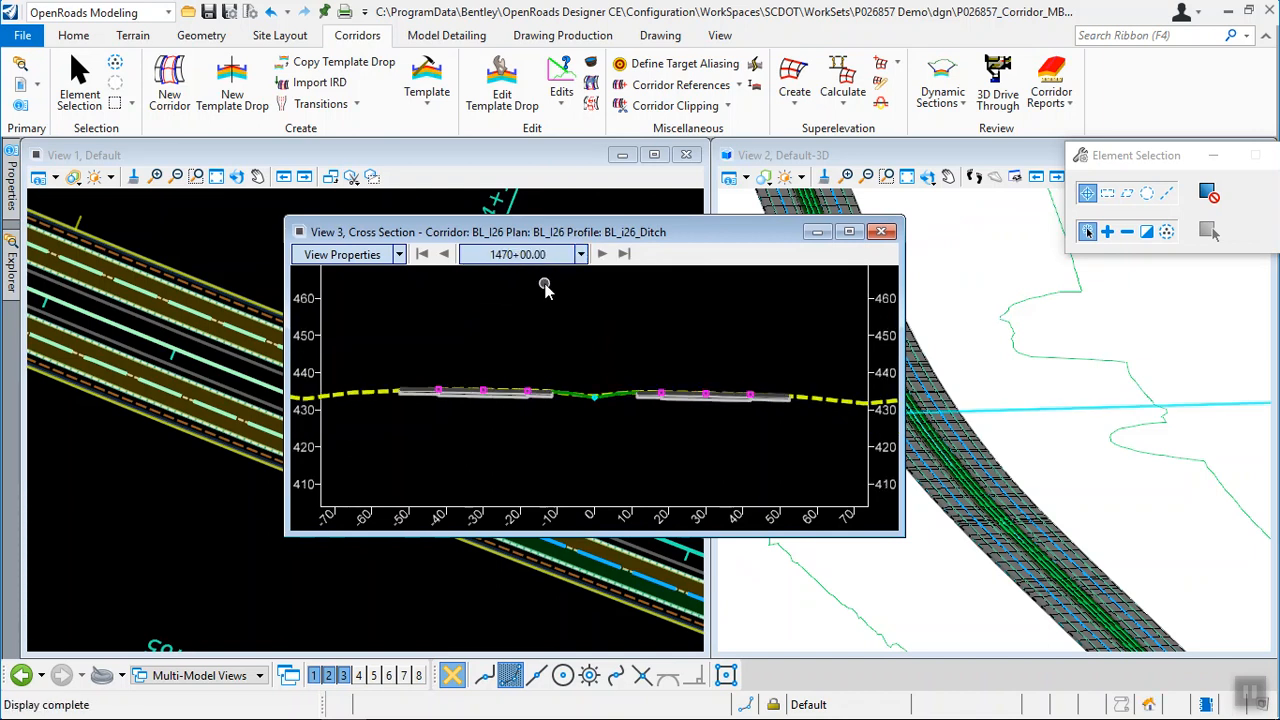
drag(601, 233, 783, 271)
drag(940, 311, 947, 302)
scroll(385, 395, down, 4)
scroll(305, 405, up, 5)
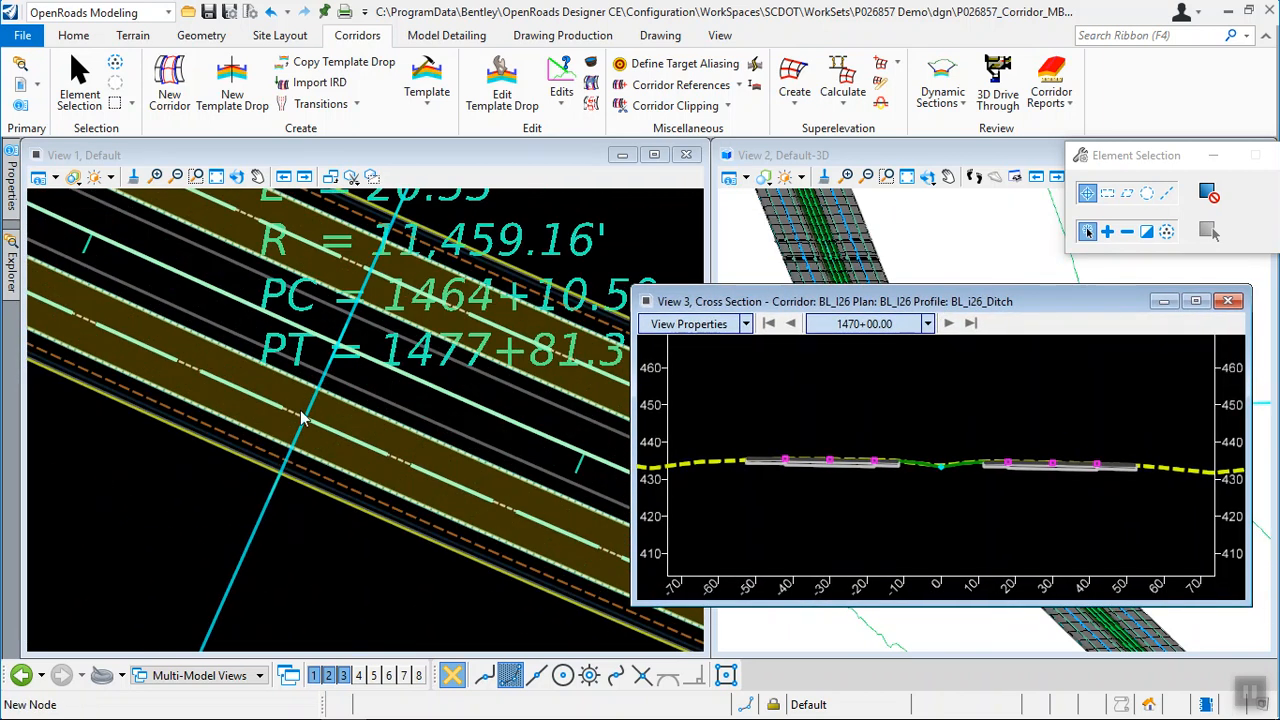
scroll(305, 405, down, 2)
scroll(835, 458, up, 1)
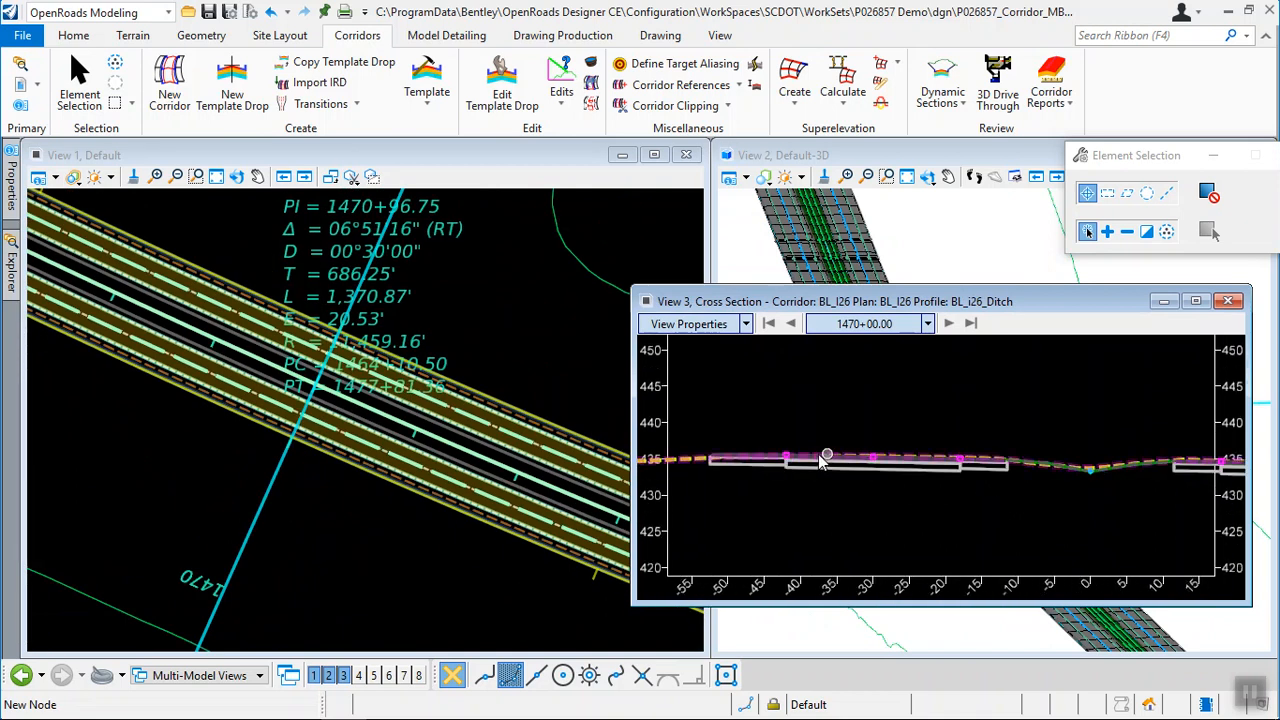
Place a vertical temporary dimension between the lane point at offset -30 and the pavement edge at -42 in the cross section
scroll(835, 458, up, 3)
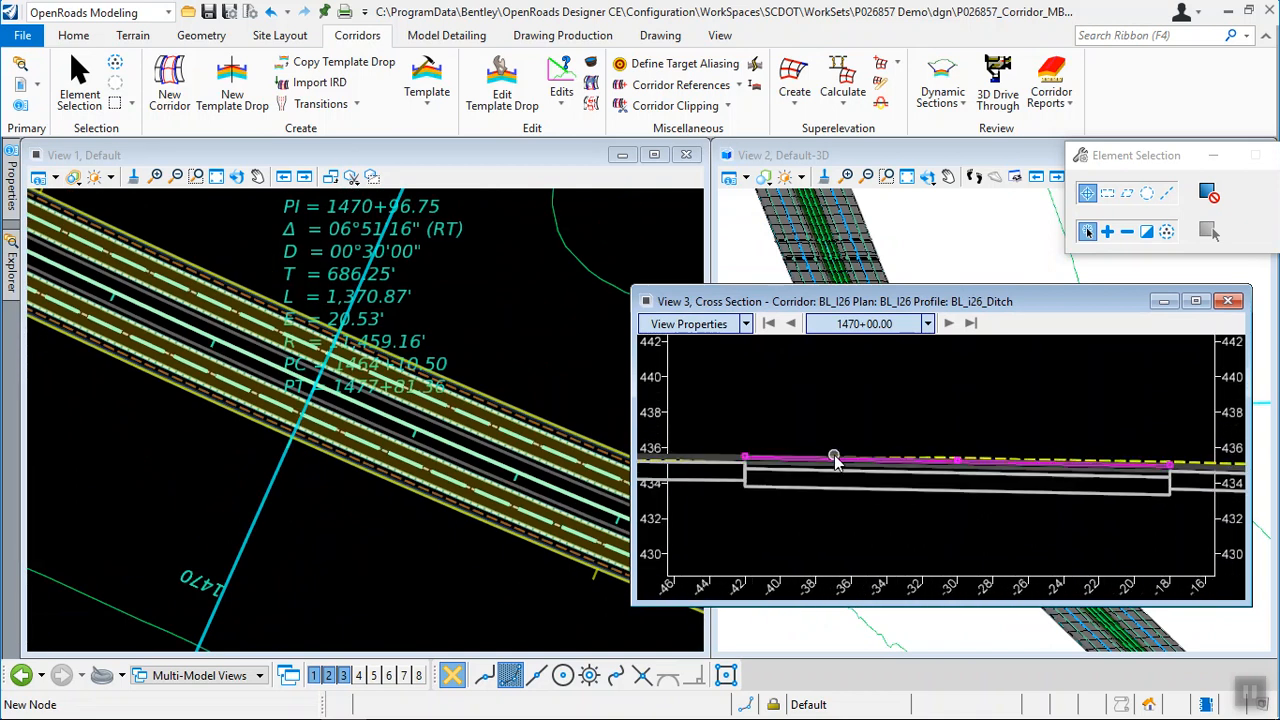
right_click(942, 395)
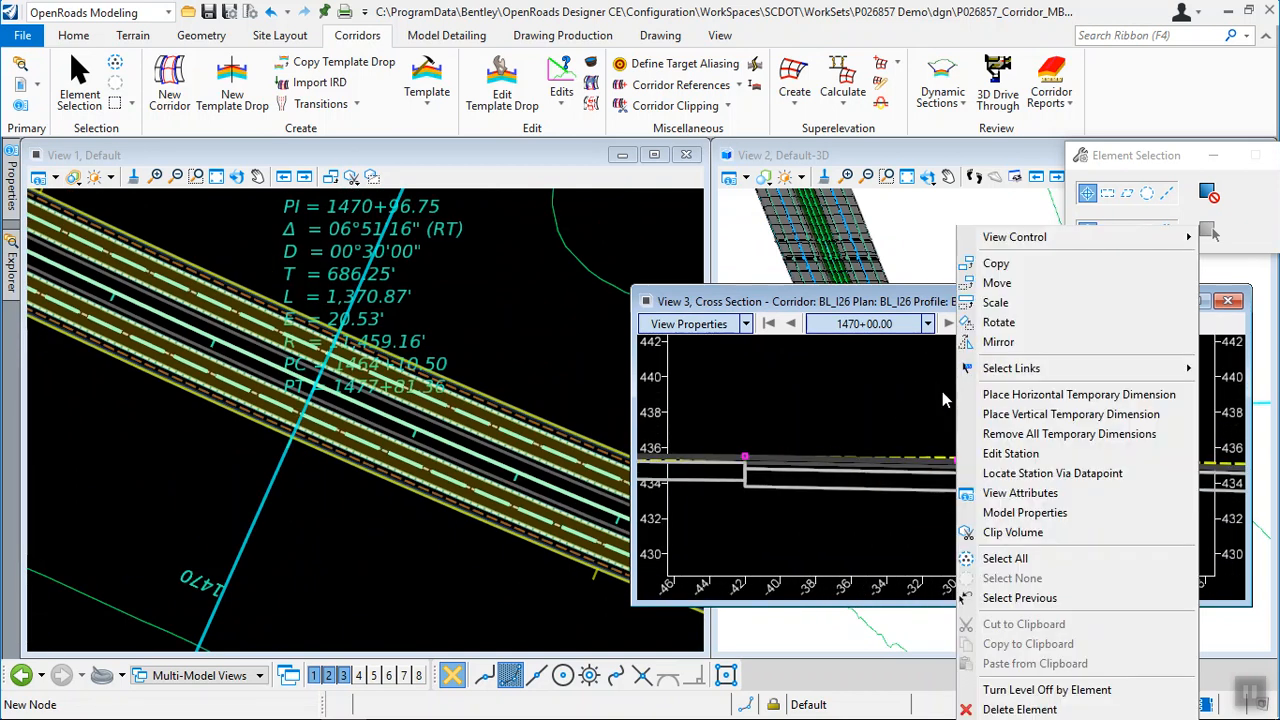
click(1030, 414)
click(955, 459)
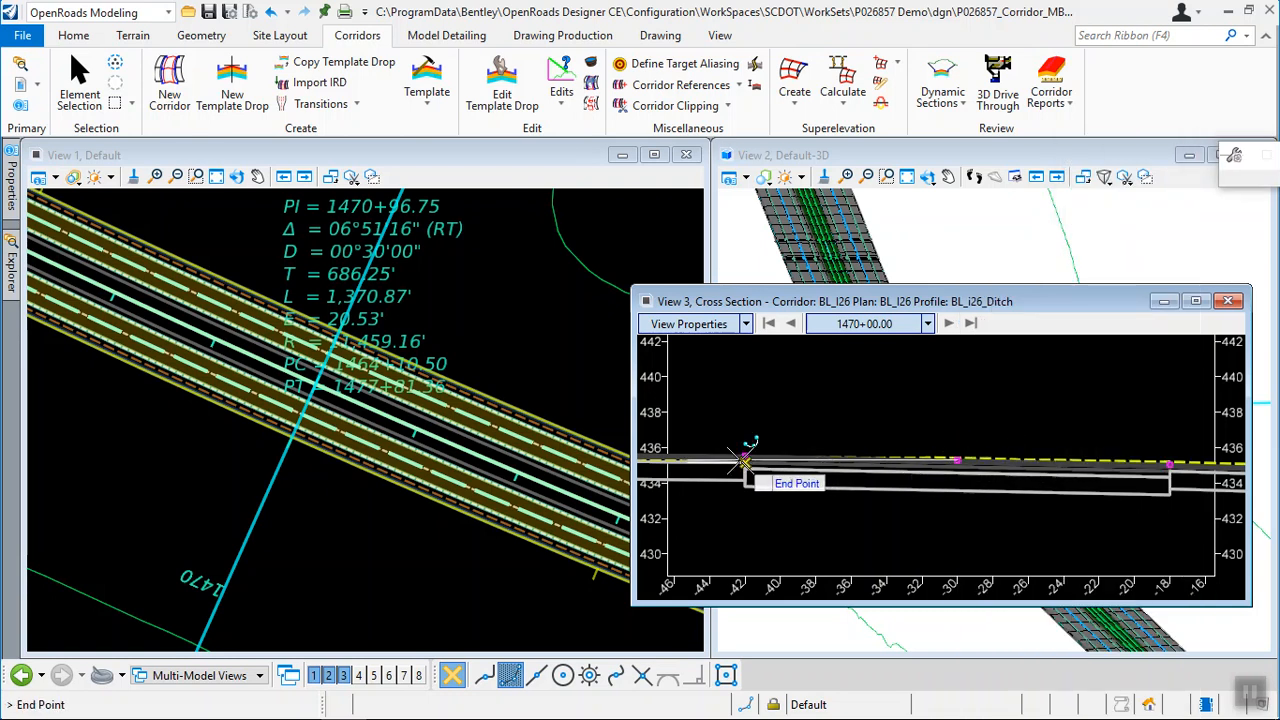
scroll(745, 455, up, 3)
scroll(745, 455, up, 2)
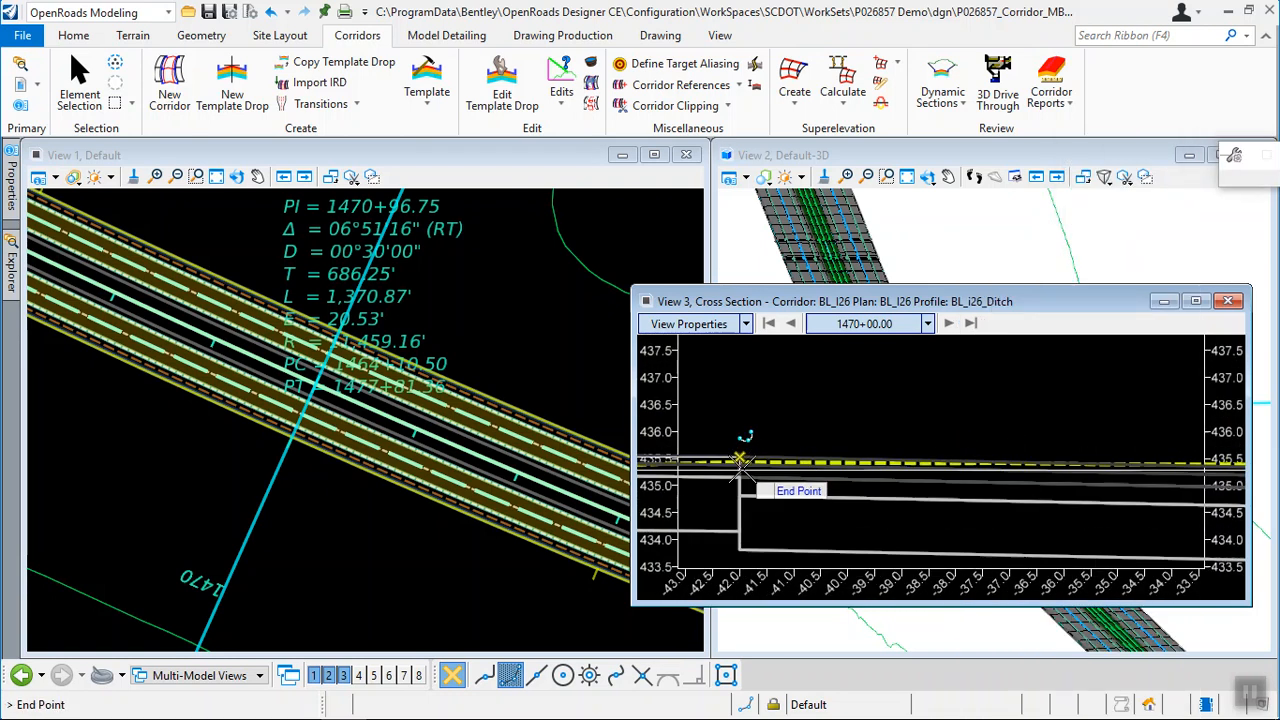
click(737, 457)
click(980, 406)
scroll(975, 485, up, 2)
scroll(975, 485, up, 2)
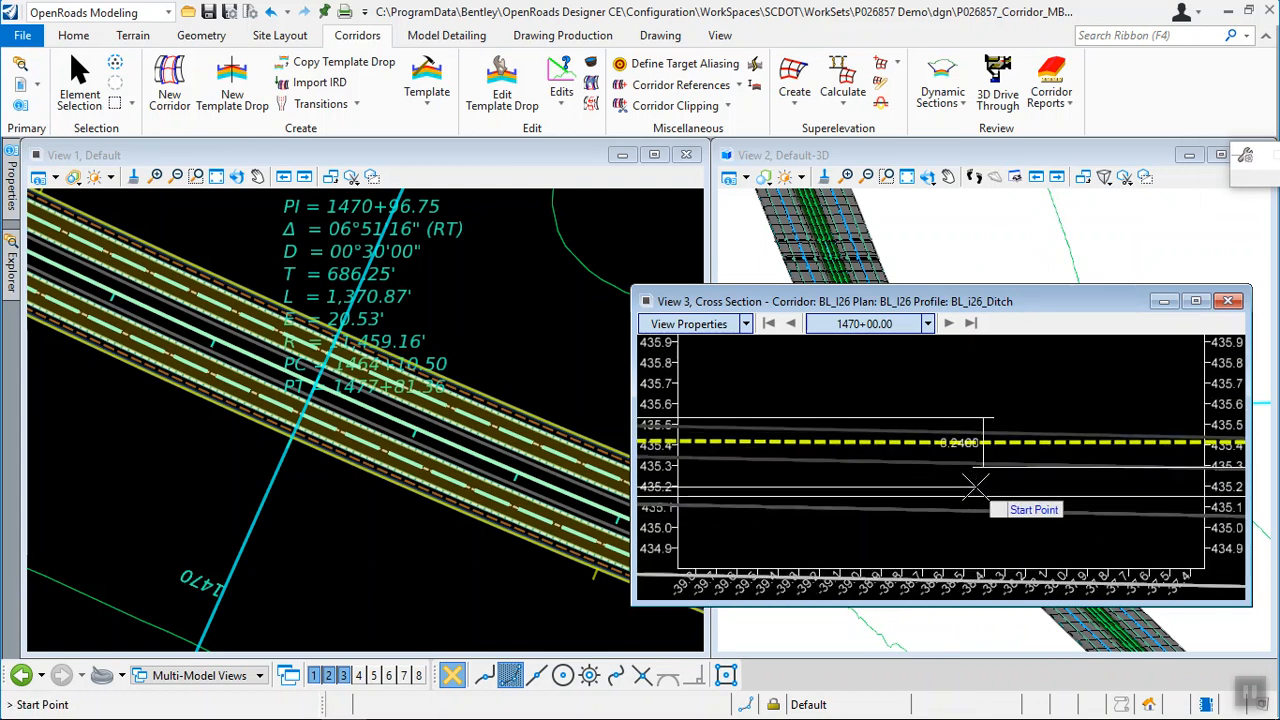
scroll(975, 485, down, 4)
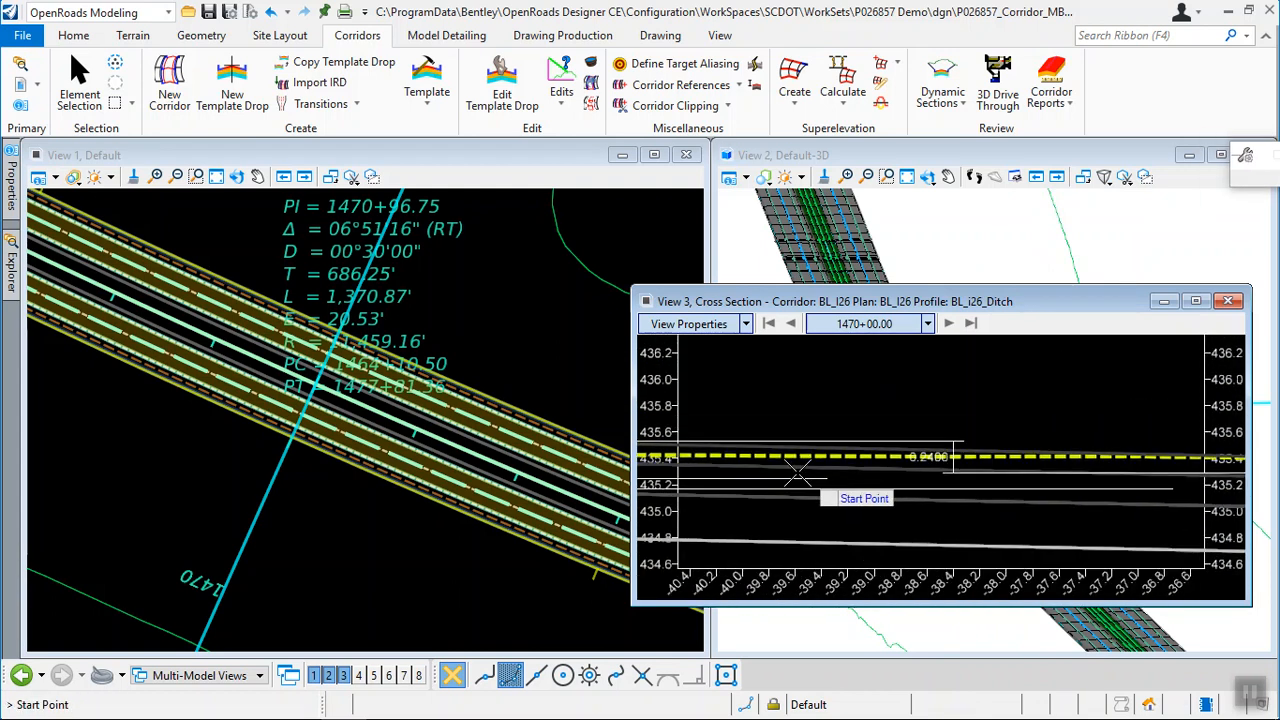
scroll(782, 462, down, 5)
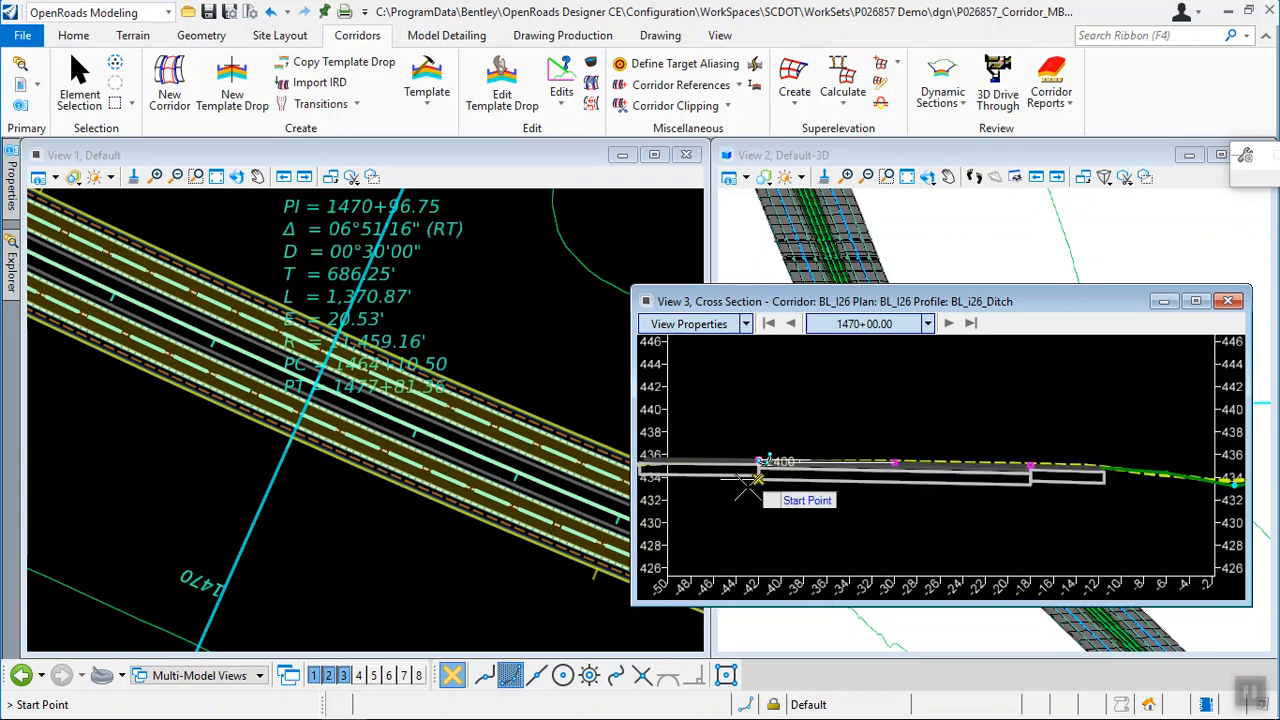
End the temporary dimension placement and examine the lane slopes across both roadways in the station 1470 cross section
key(Escape)
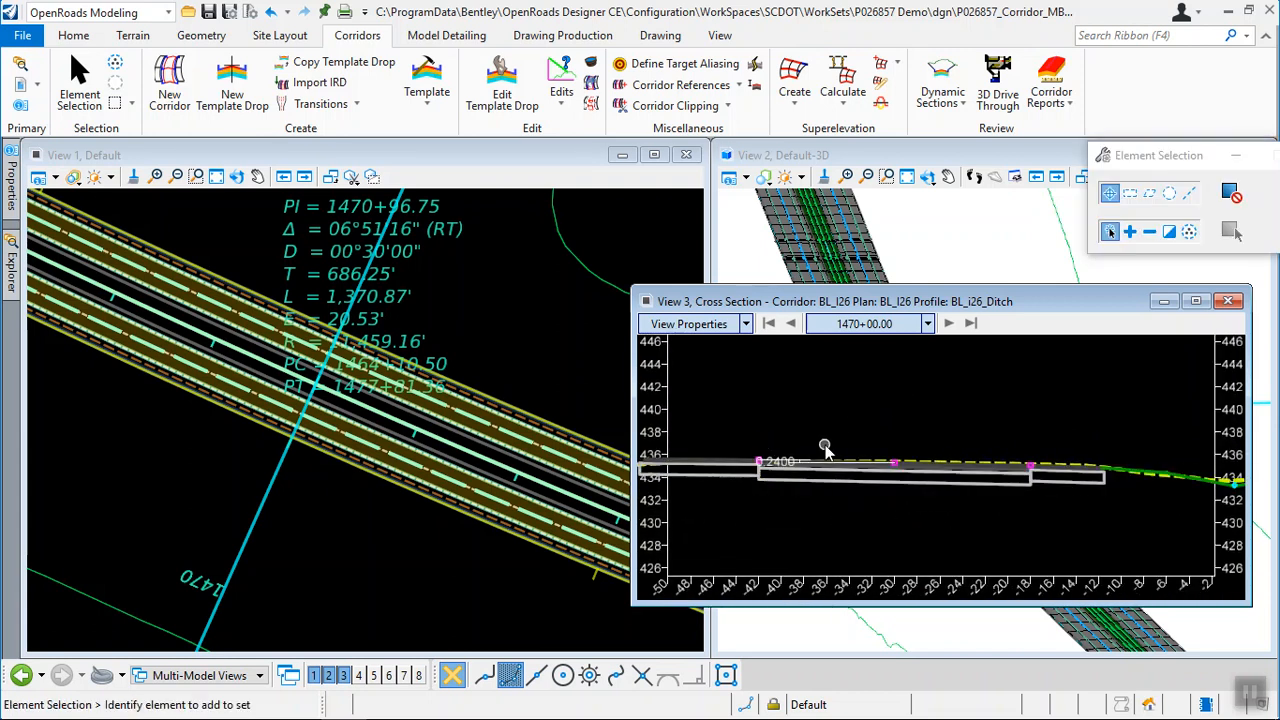
scroll(820, 425, down, 2)
scroll(820, 425, down, 2)
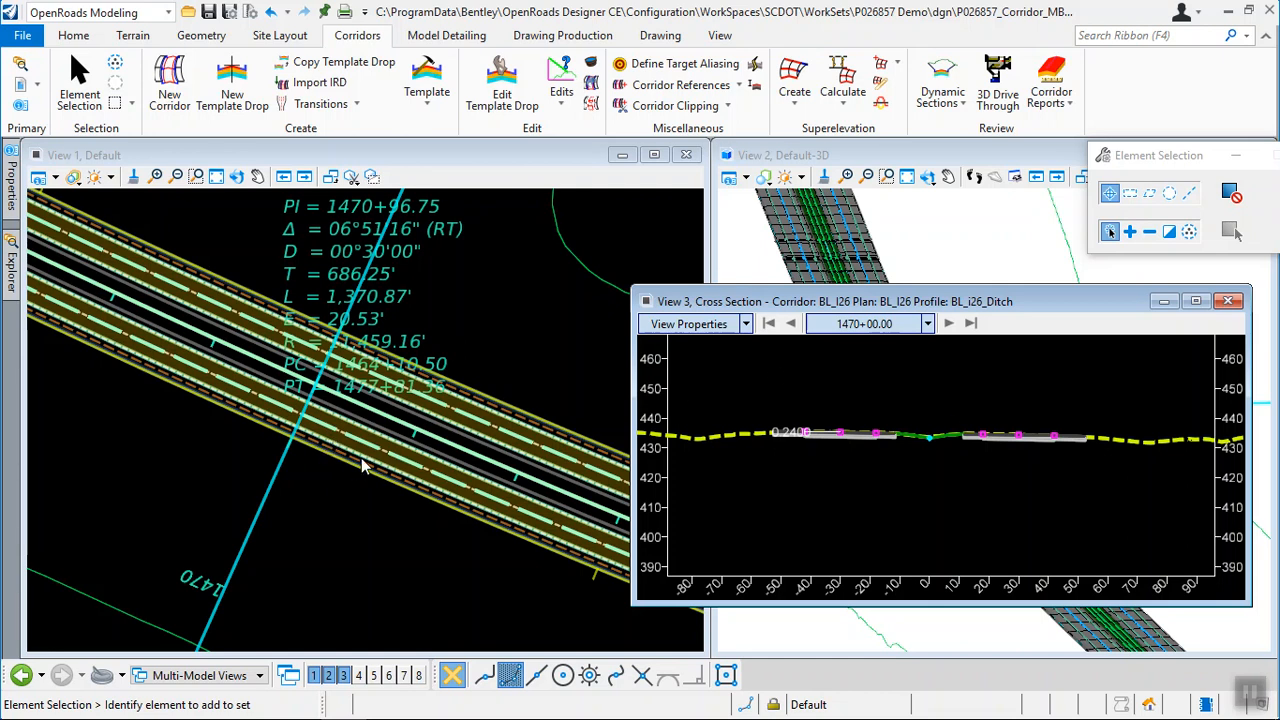
scroll(809, 434, up, 2)
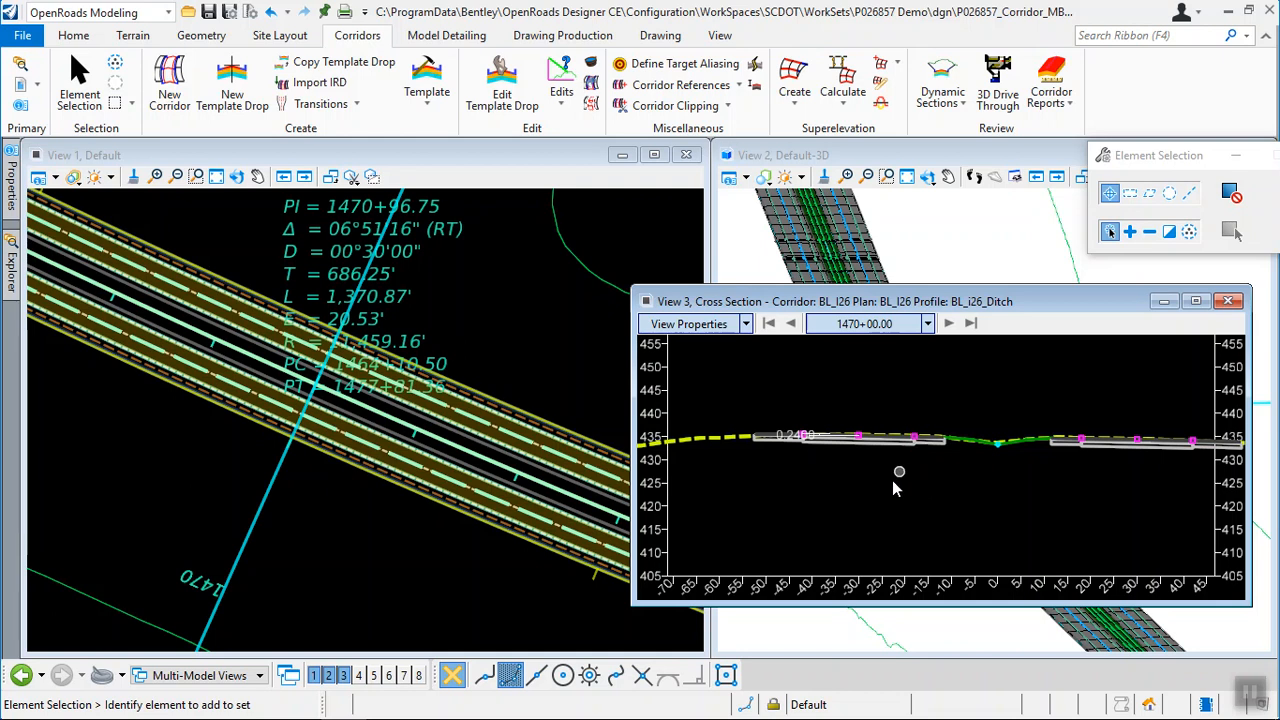
scroll(822, 492, down, 2)
scroll(960, 465, up, 2)
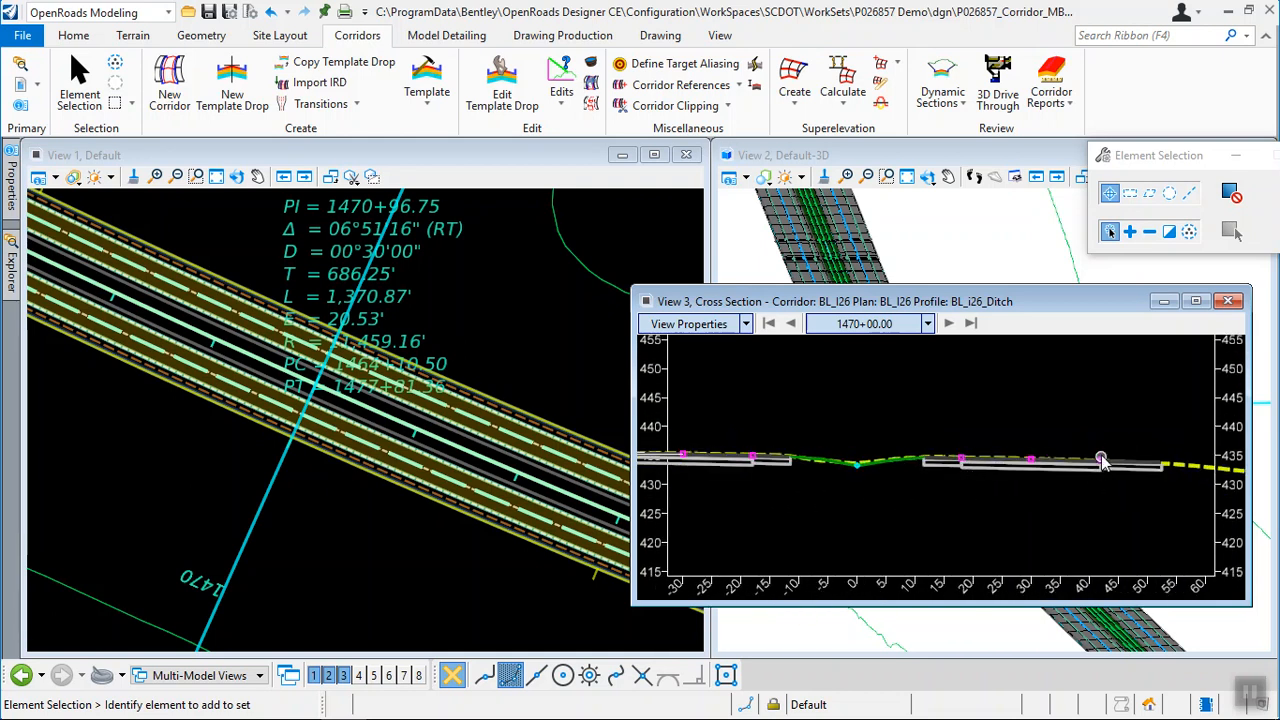
scroll(897, 557, down, 2)
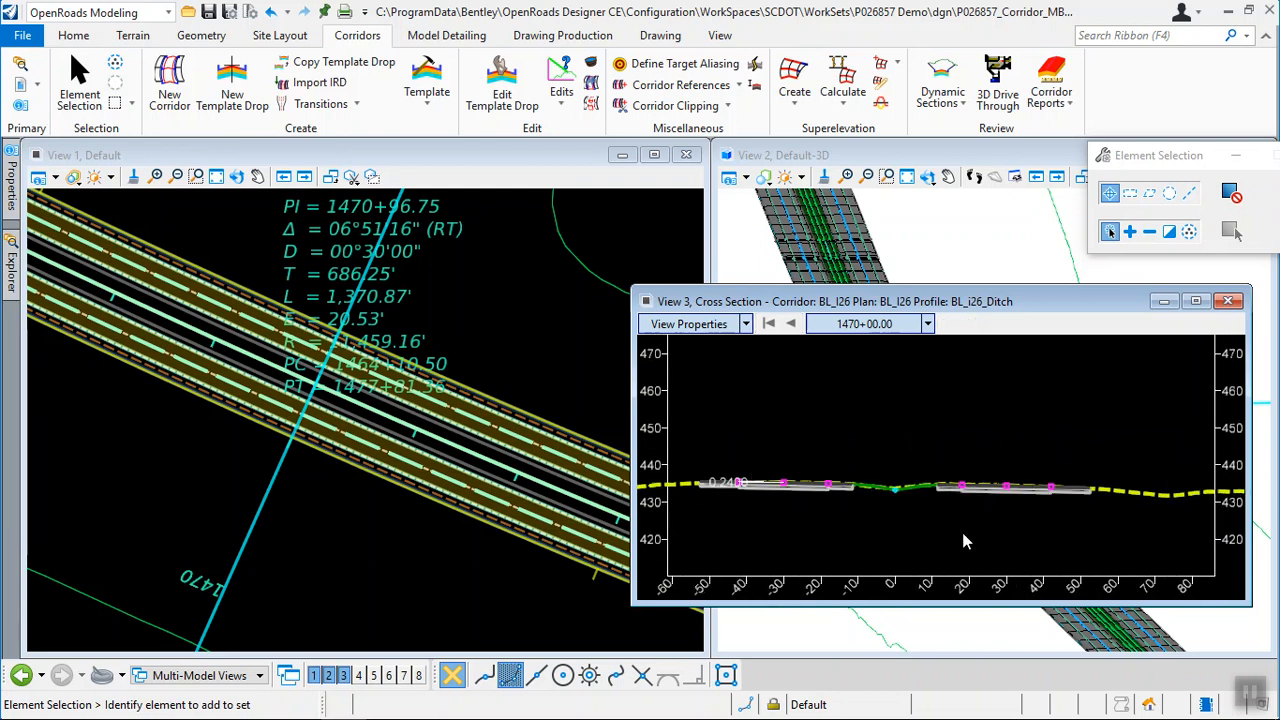
Review the reference files attached to the plan model, including P026857_Superelevation_01.dgn, and close the References list
click(18, 86)
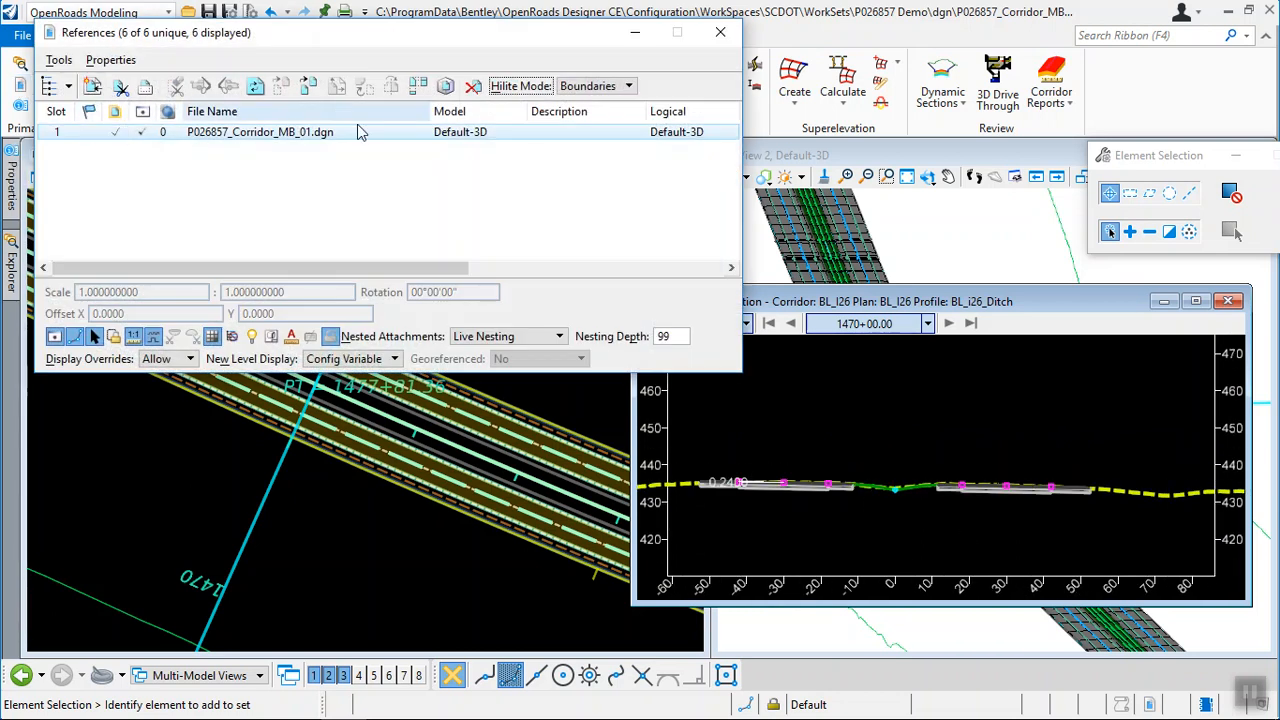
drag(545, 38, 670, 223)
click(492, 155)
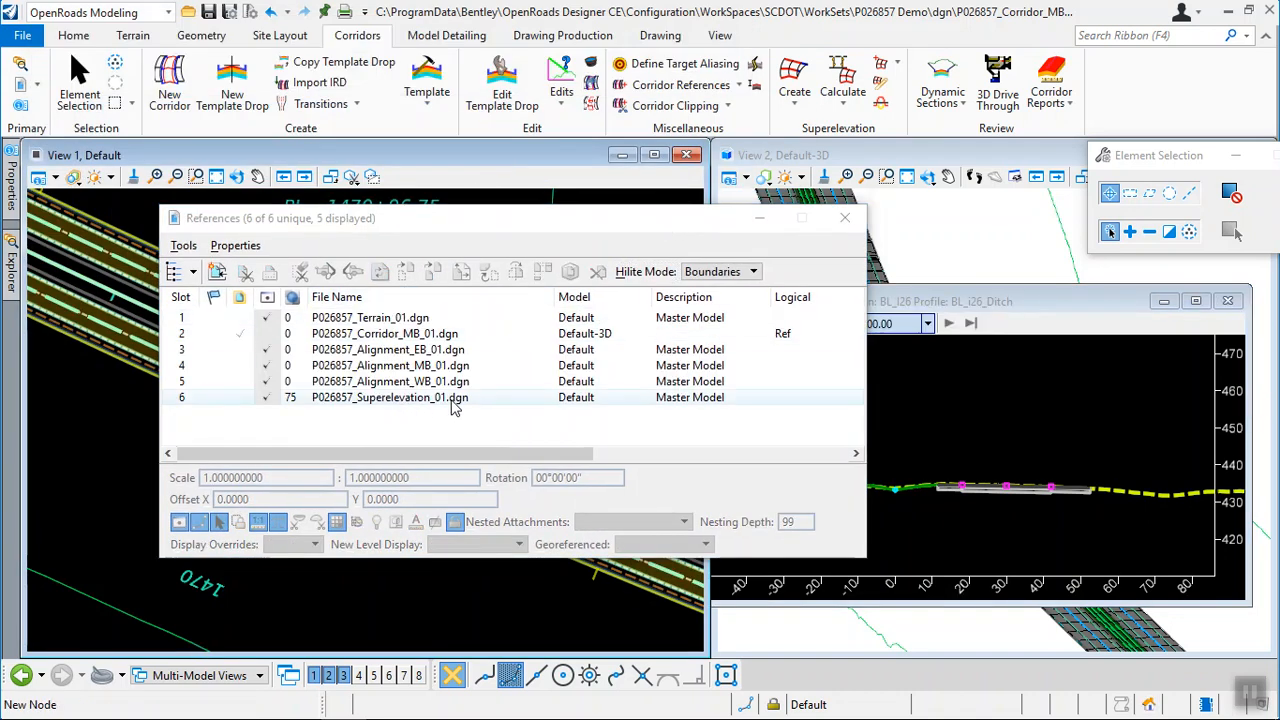
click(505, 455)
mouse_move(505, 455)
mouse_down()
mouse_move(689, 455)
mouse_move(512, 455)
mouse_up()
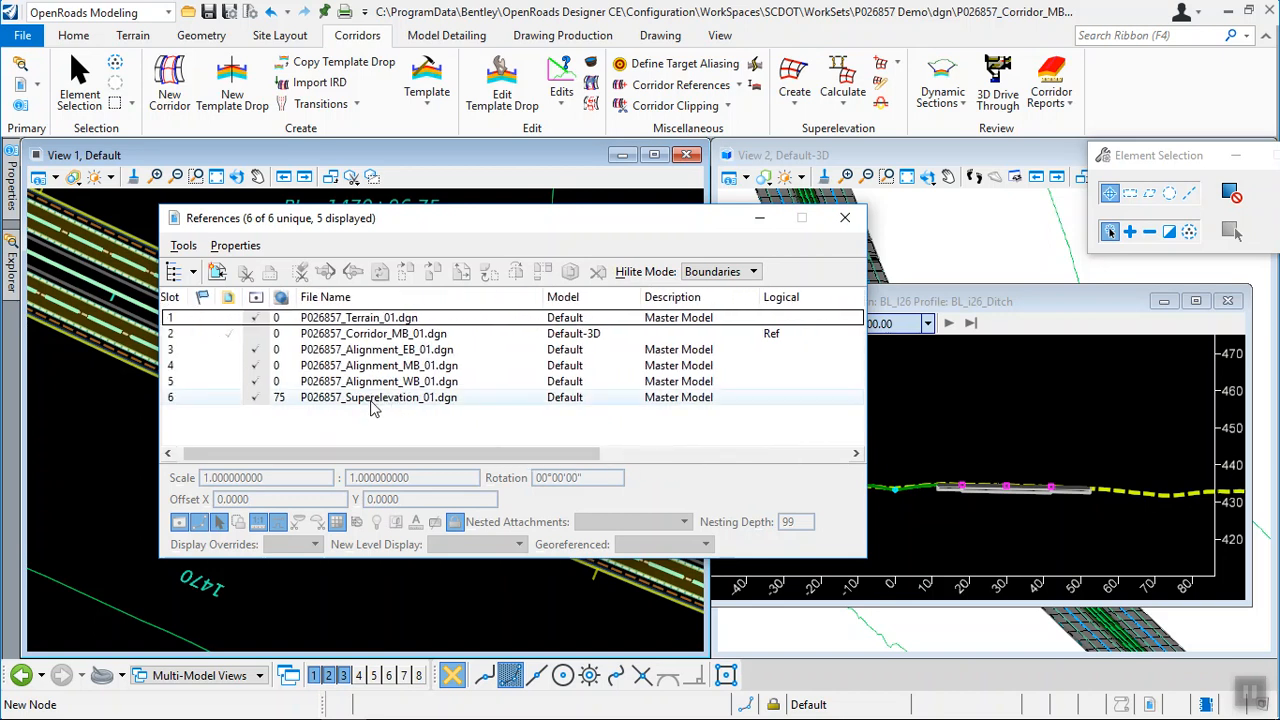
click(845, 220)
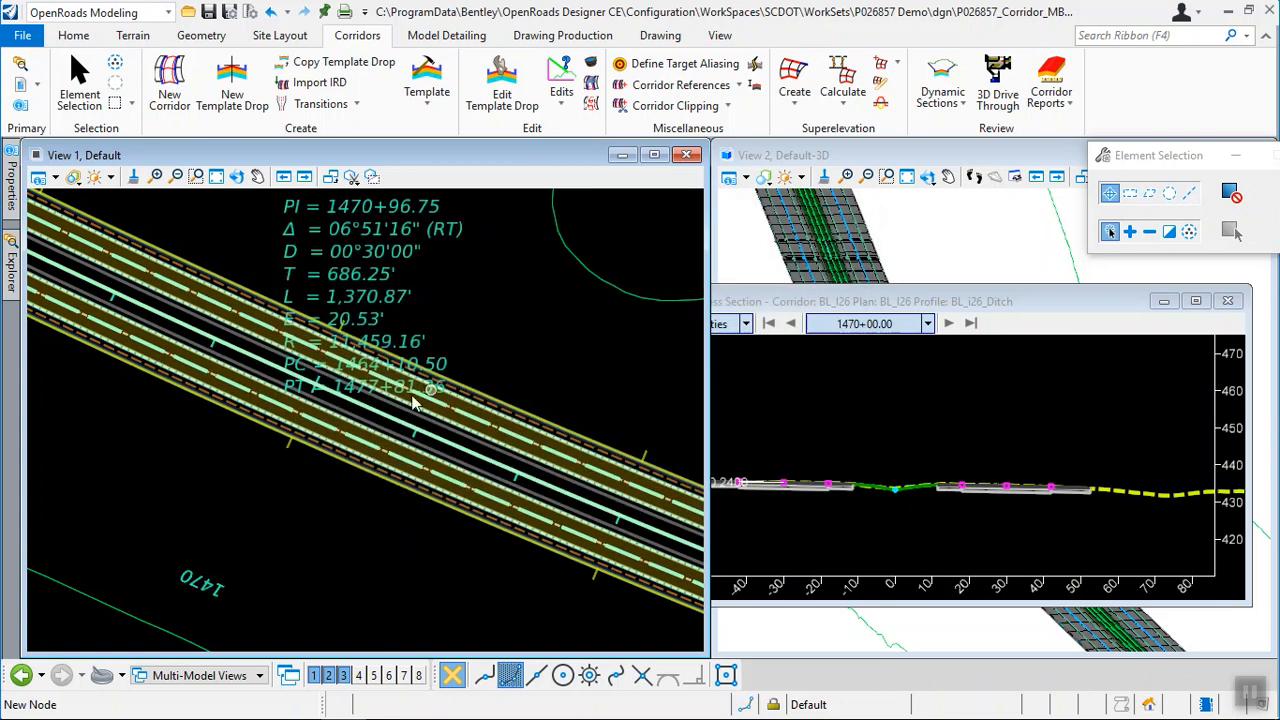
Examine the superelevated corridor in the plan view, following it through the curve with PT 1549+44.41 and along the adjoining tangent
scroll(340, 405, up, 4)
middle_drag(155, 472, 511, 586)
scroll(508, 584, down, 4)
middle_drag(261, 446, 414, 523)
right_click(414, 523)
scroll(383, 443, up, 5)
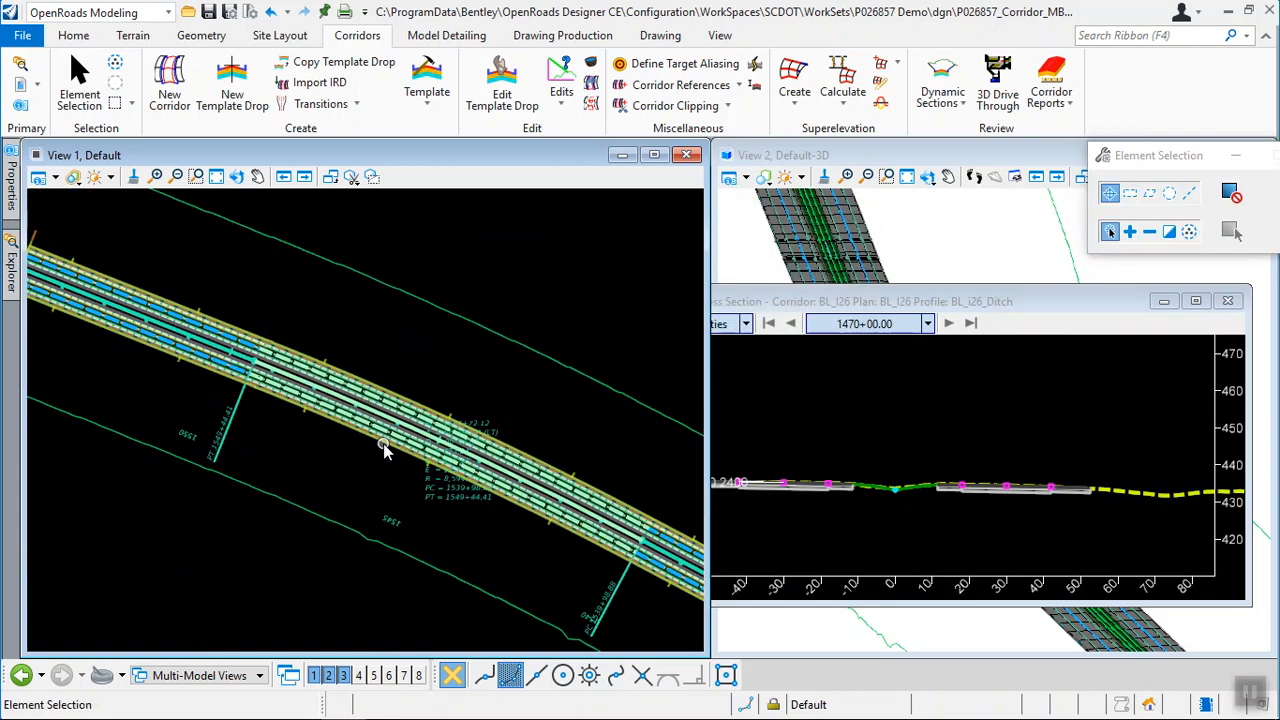
mouse_move(480, 322)
scroll(451, 283, down, 2)
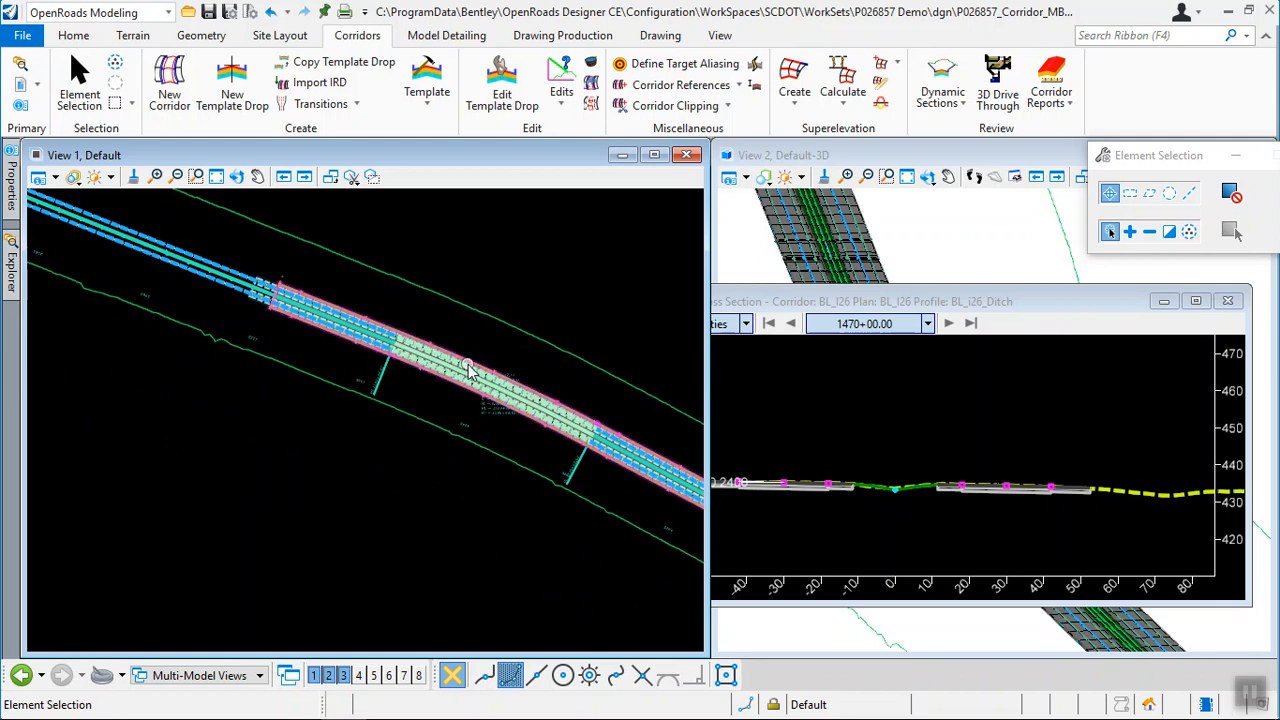
middle_drag(604, 496, 267, 371)
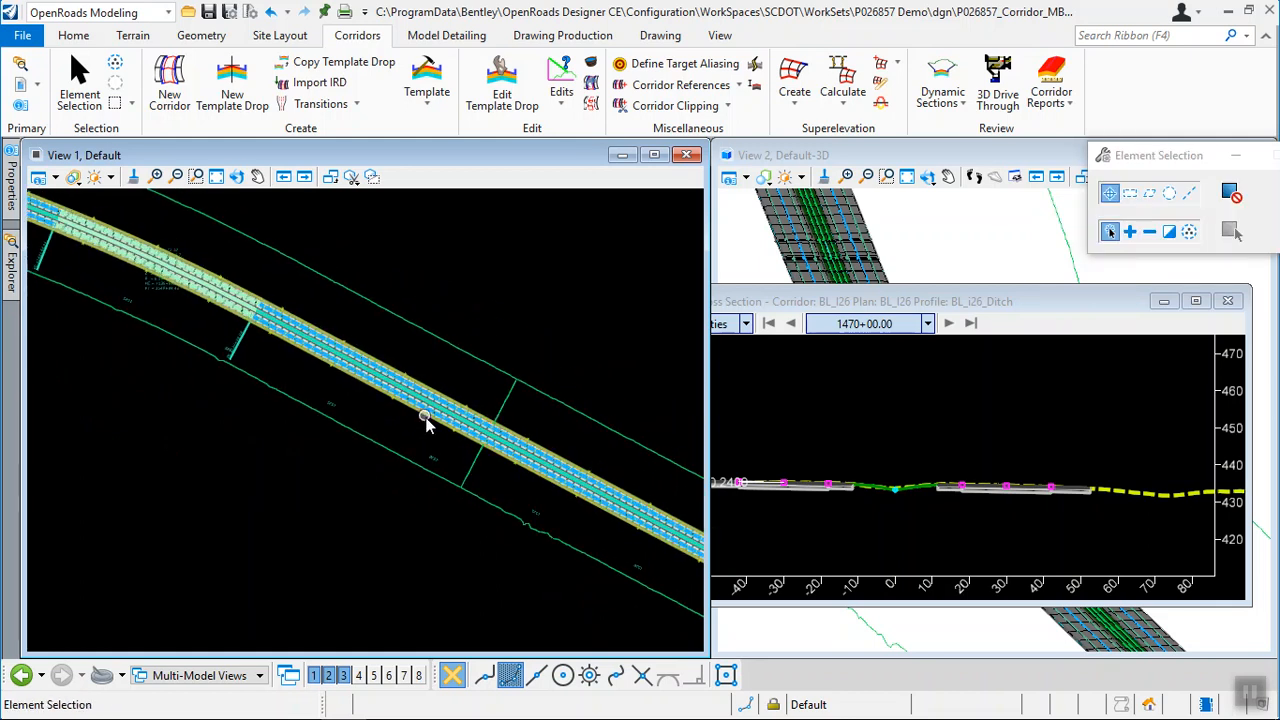
middle_drag(571, 480, 437, 394)
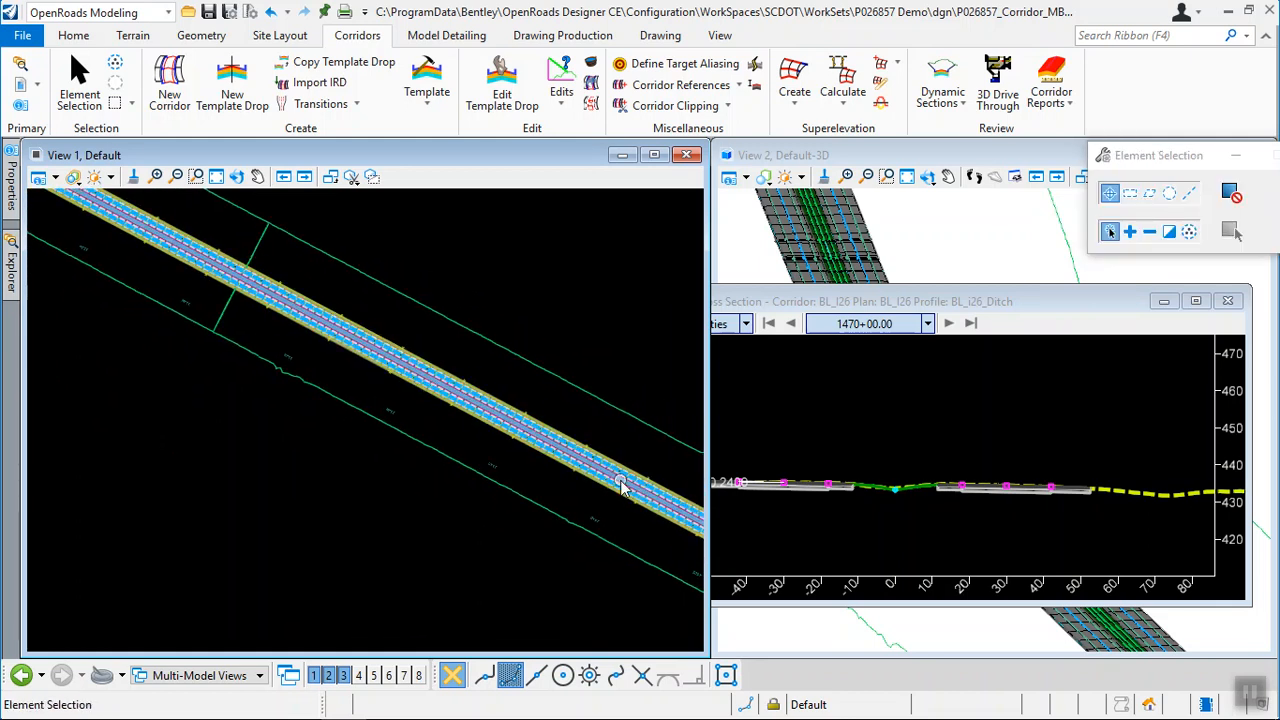
middle_drag(194, 360, 309, 451)
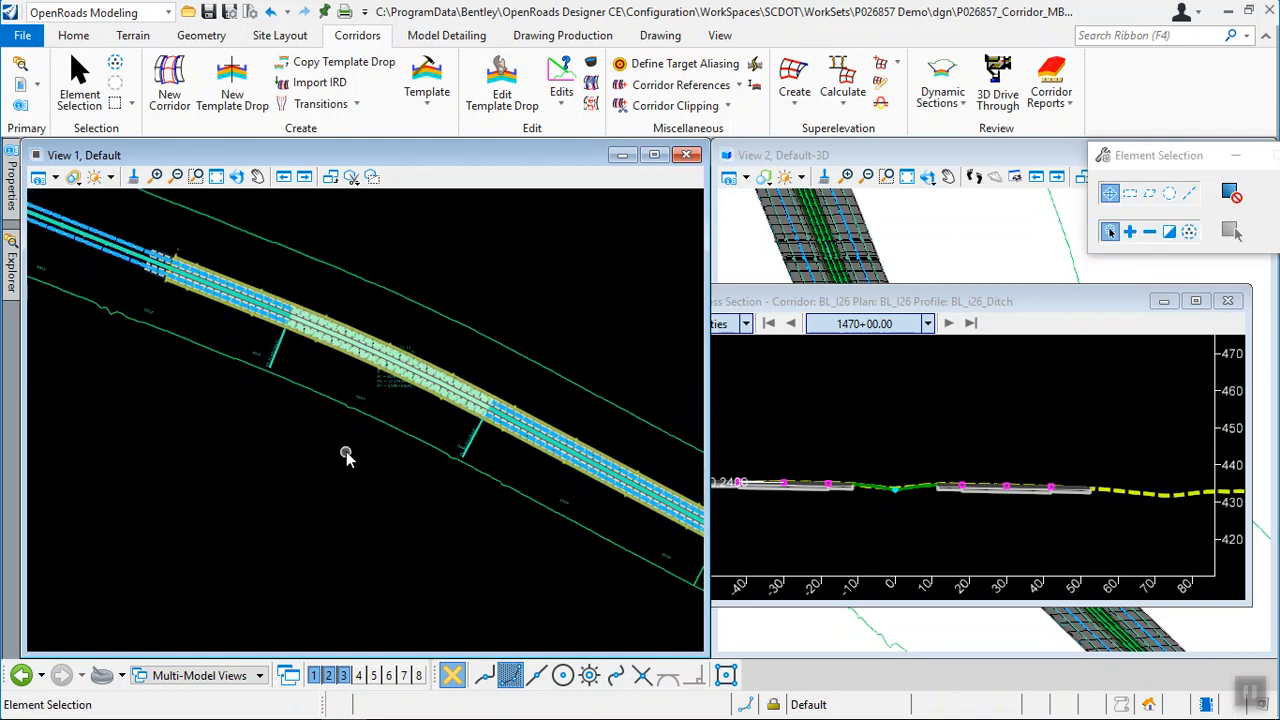